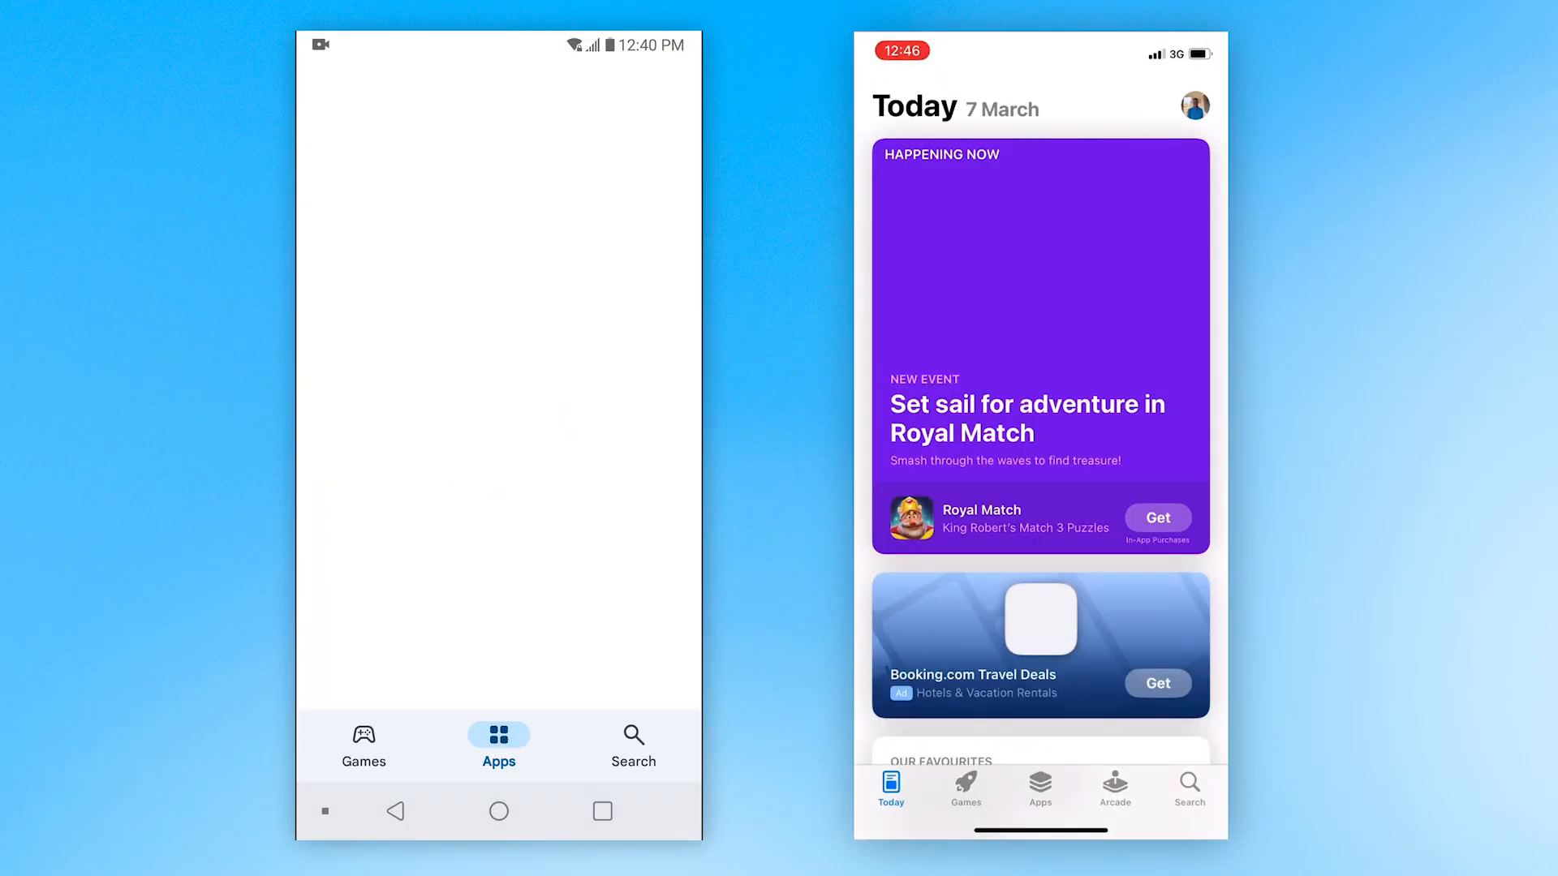
- Go to the App Store's search page on the iPhone
{"action": "left_click", "coordinate": [1190, 786]}
- Search for 'Exness' in both the Google Play Store and the Apple App Store
{"action": "left_click", "coordinate": [634, 740]}
{"action": "left_click", "coordinate": [1010, 147]}
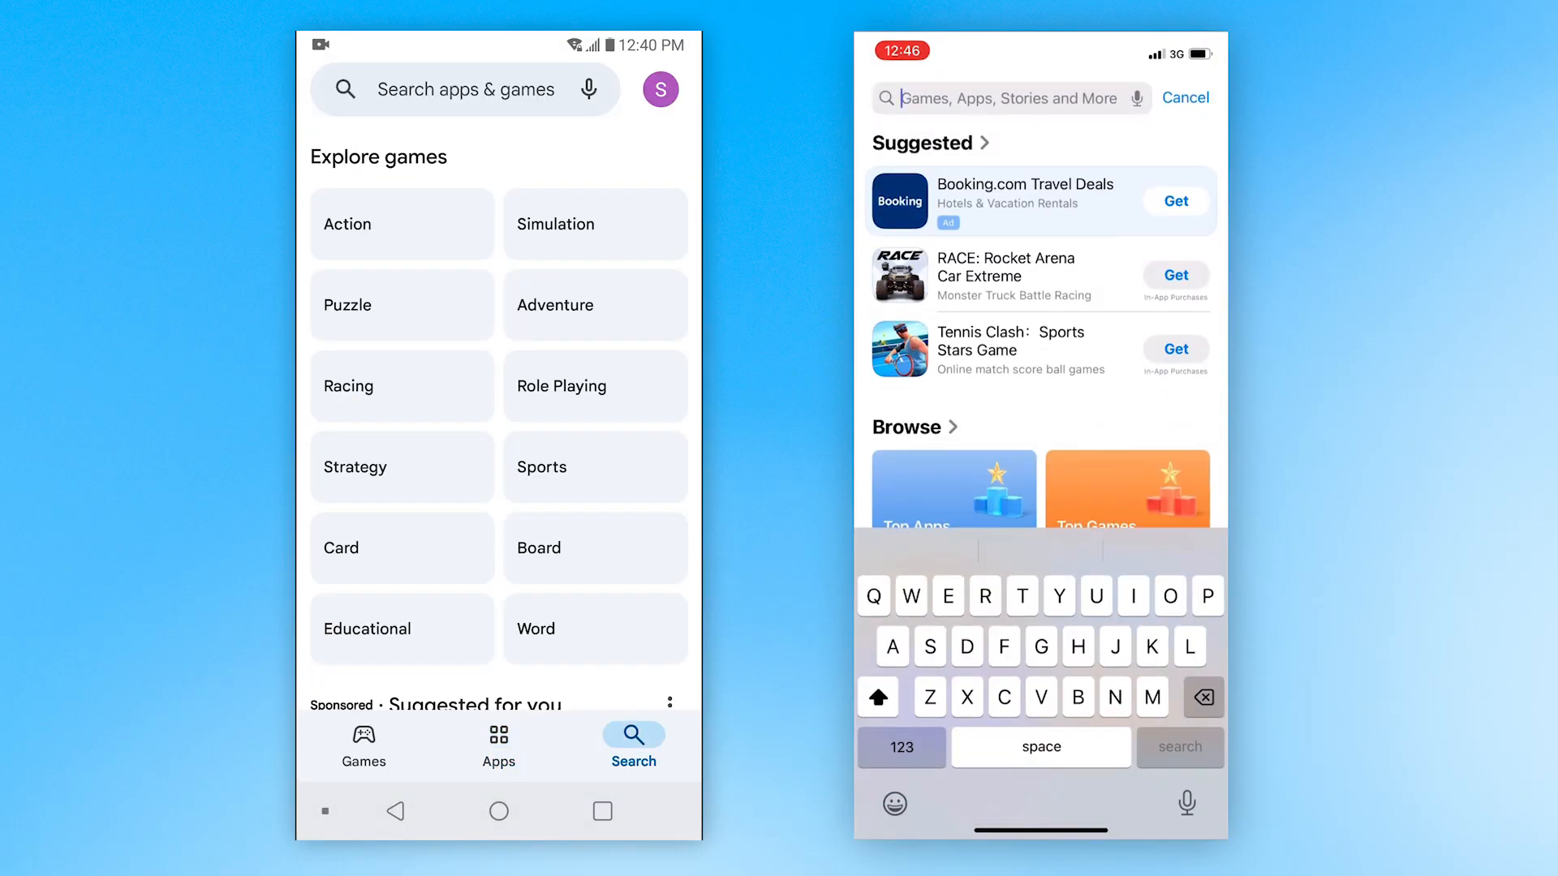
{"action": "type", "text": "Exness"}
{"action": "left_click", "coordinate": [479, 87]}
{"action": "left_click", "coordinate": [1180, 747]}
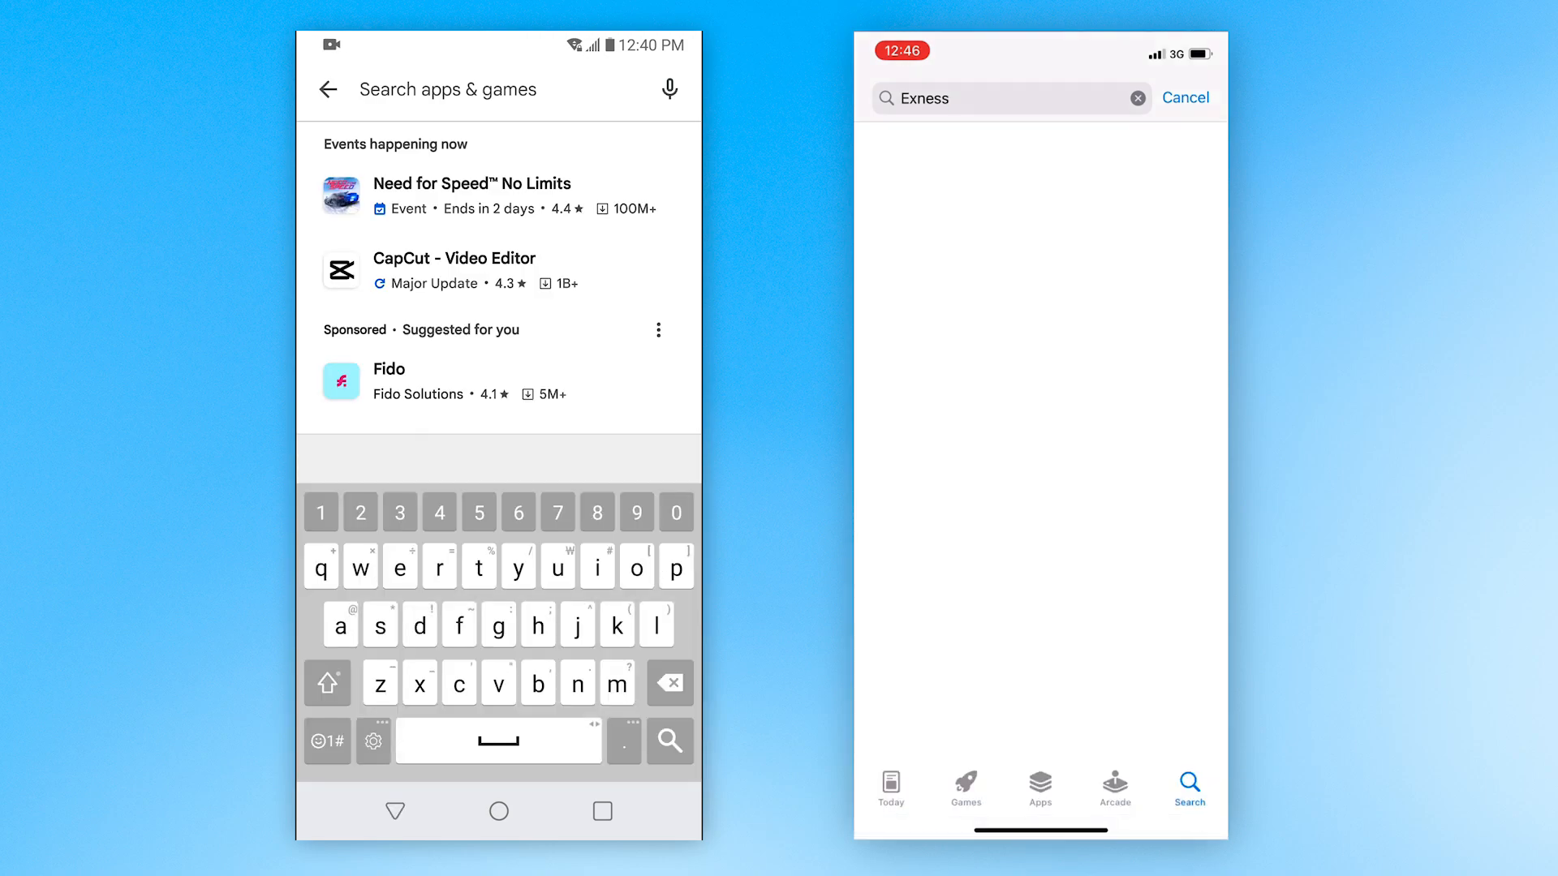
{"action": "type", "text": "exn"}
- Start installing Exness Trade on both phones, then enter 'exness' in Chrome's address bar
{"action": "left_click", "coordinate": [1006, 365]}
{"action": "type", "text": "ess"}
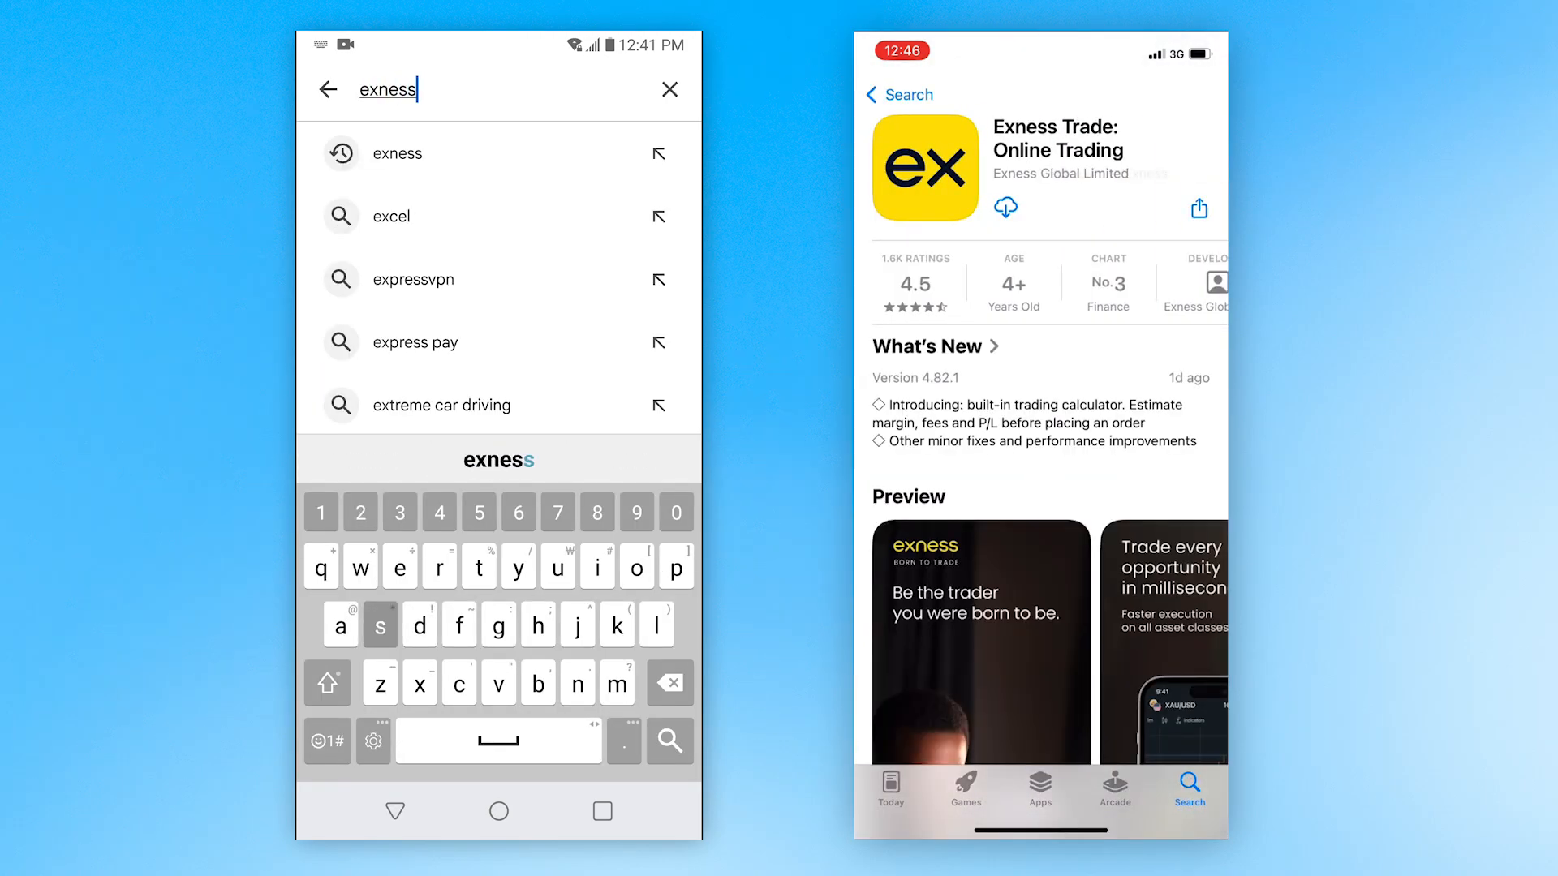
{"action": "key", "text": "Return"}
{"action": "left_click", "coordinate": [1005, 207]}
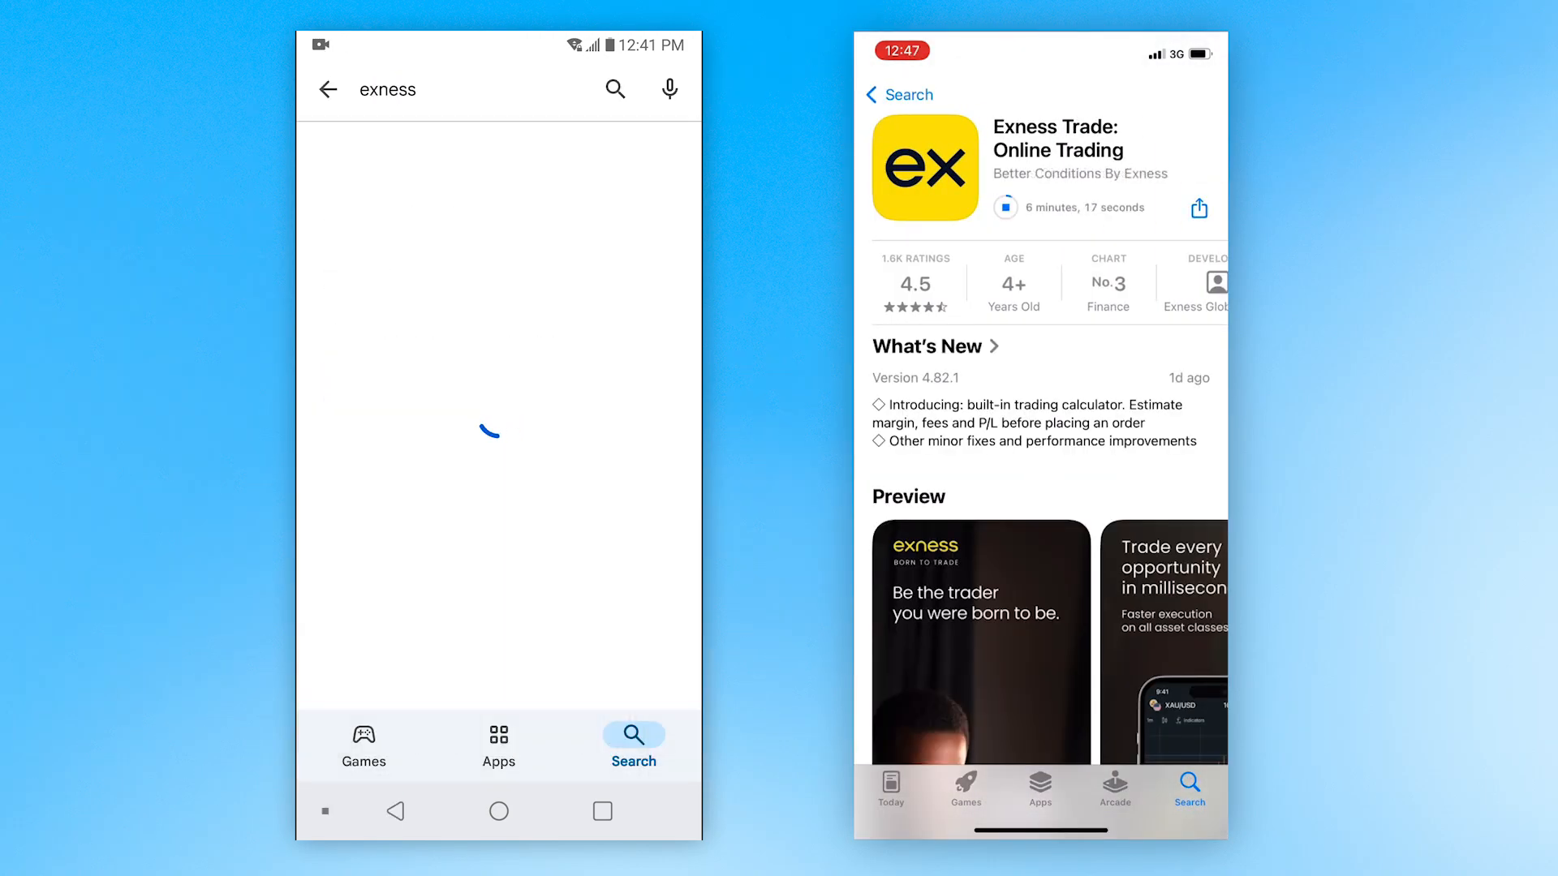
{"action": "left_click", "coordinate": [646, 330]}
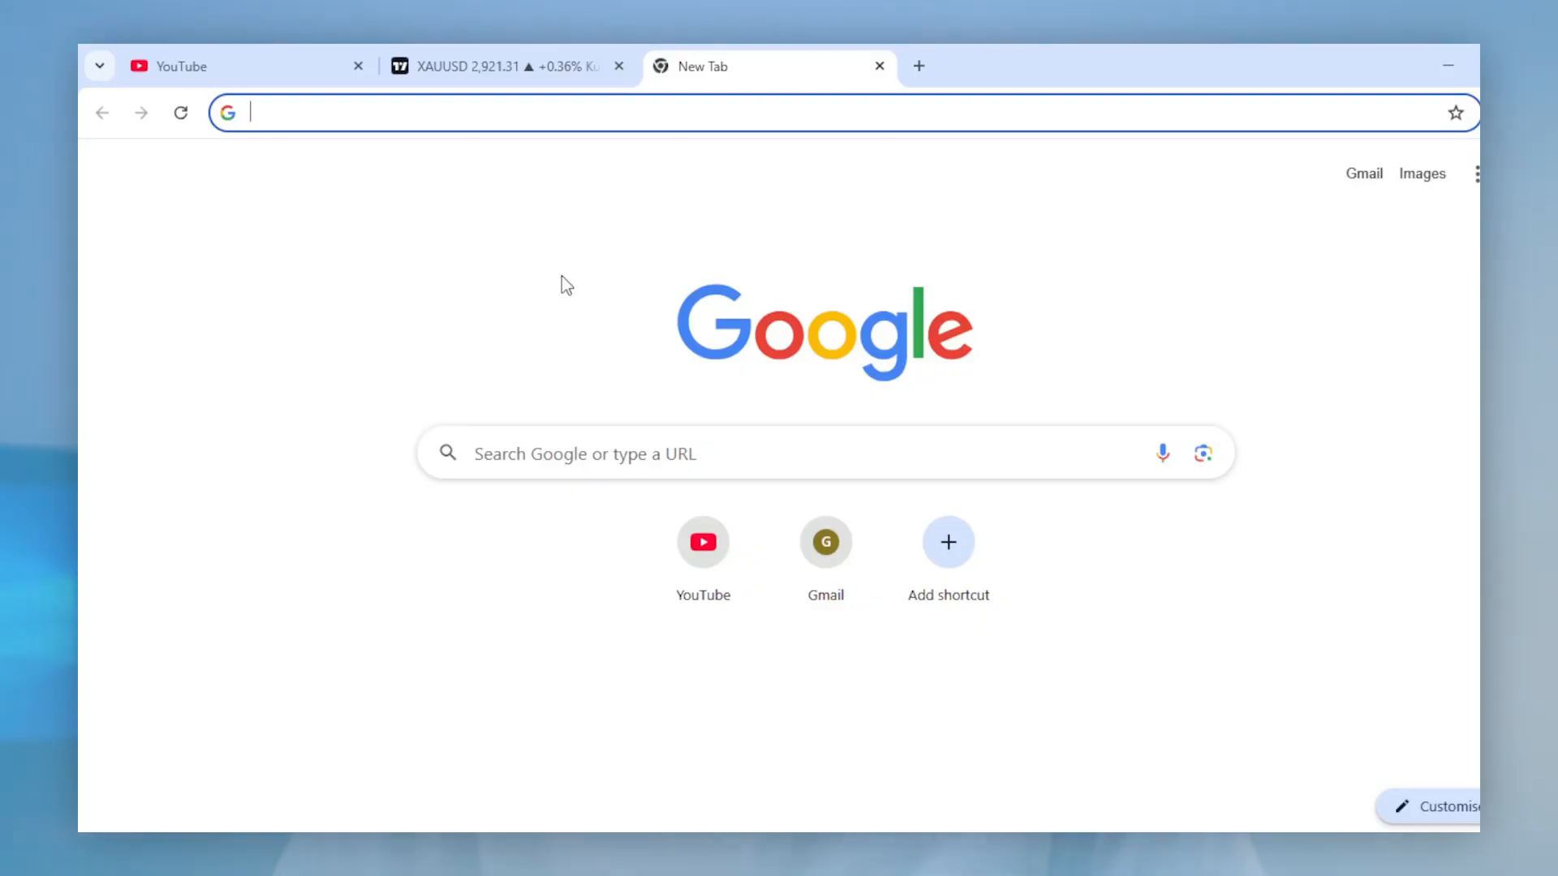
{"action": "type", "text": "exness"}
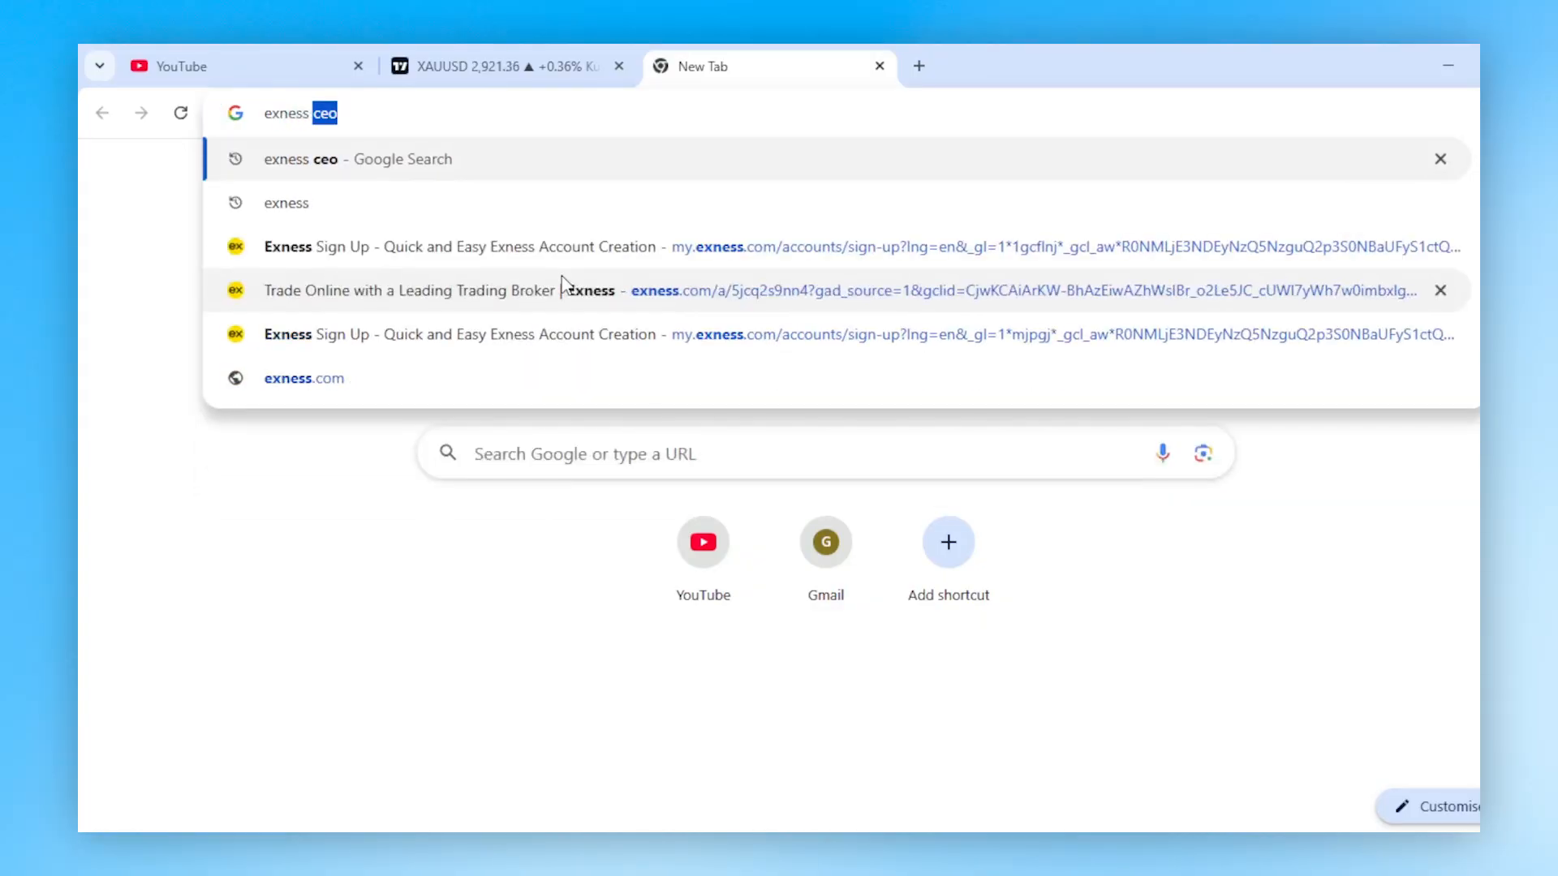
- Run a Google search for 'exness' from Chrome's new tab
{"action": "key", "text": "Return"}
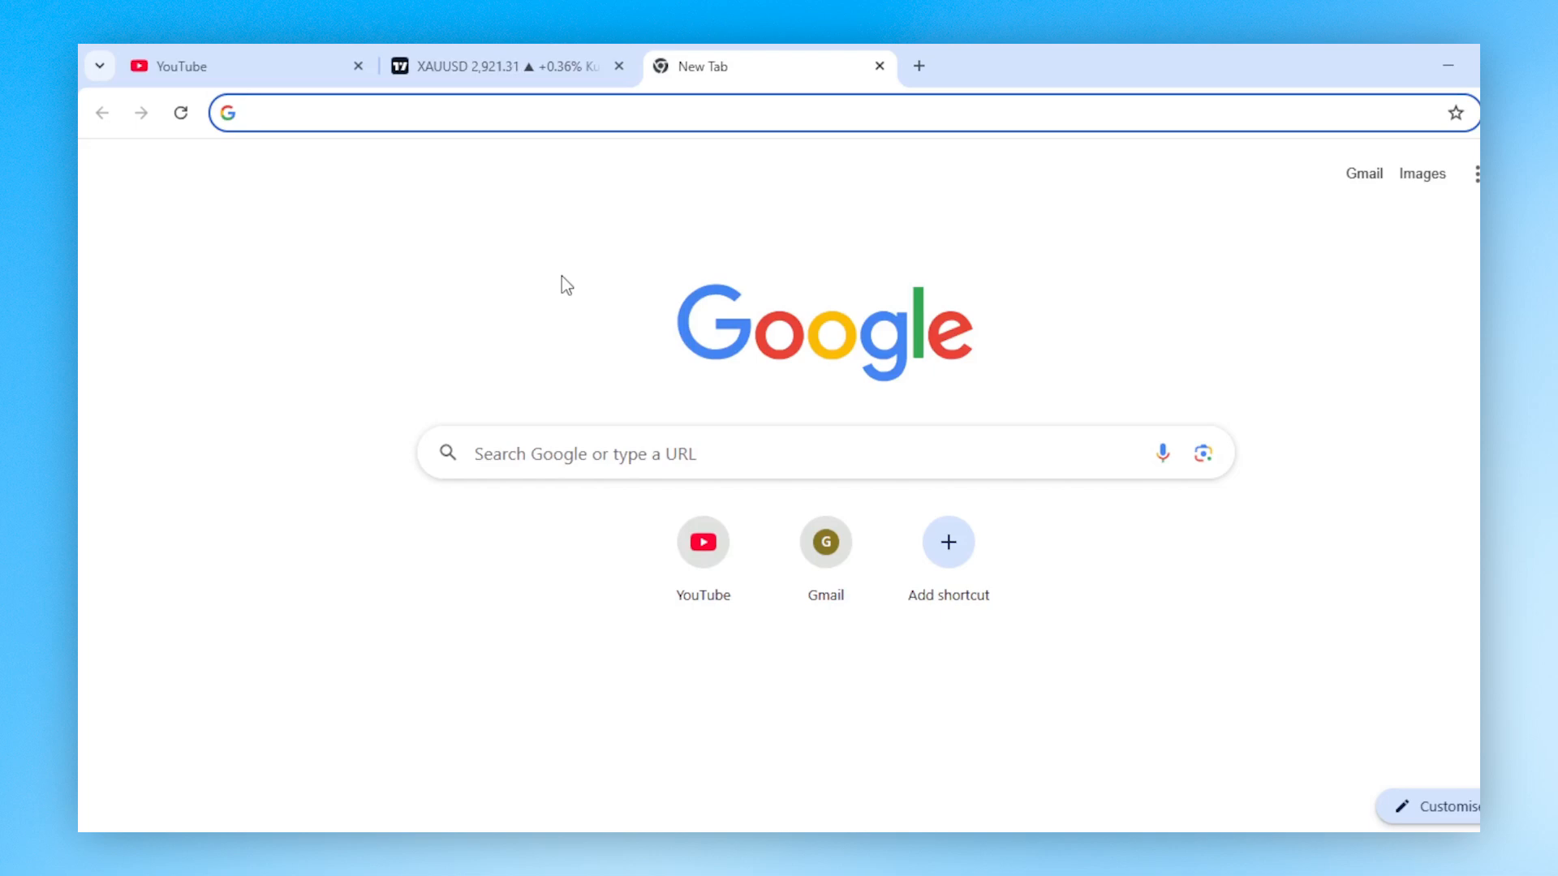
{"action": "type", "text": "ex"}
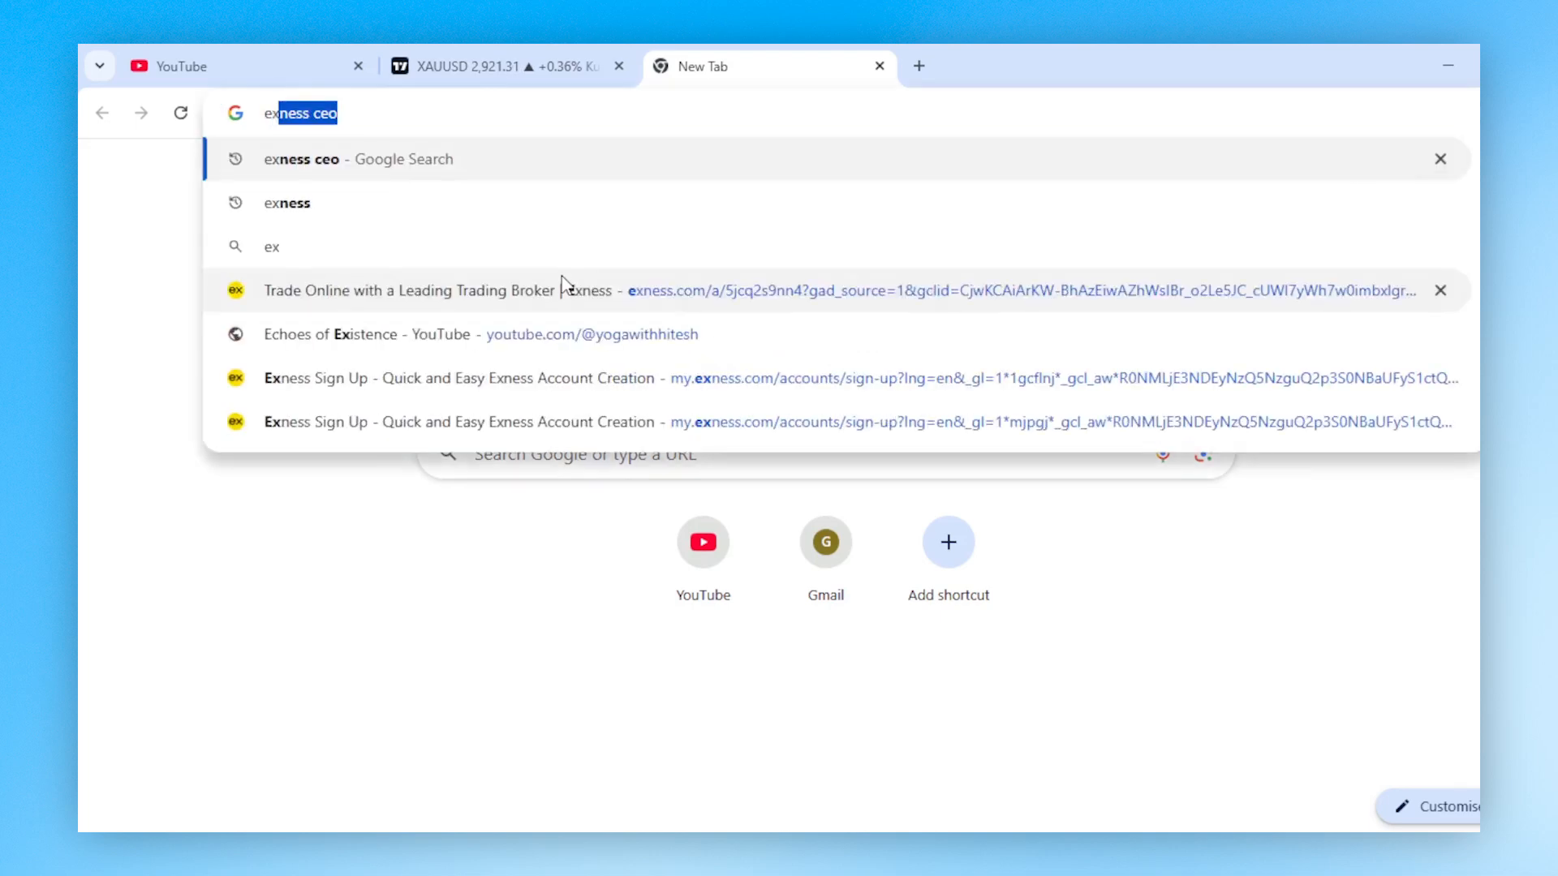
{"action": "type", "text": "ness"}
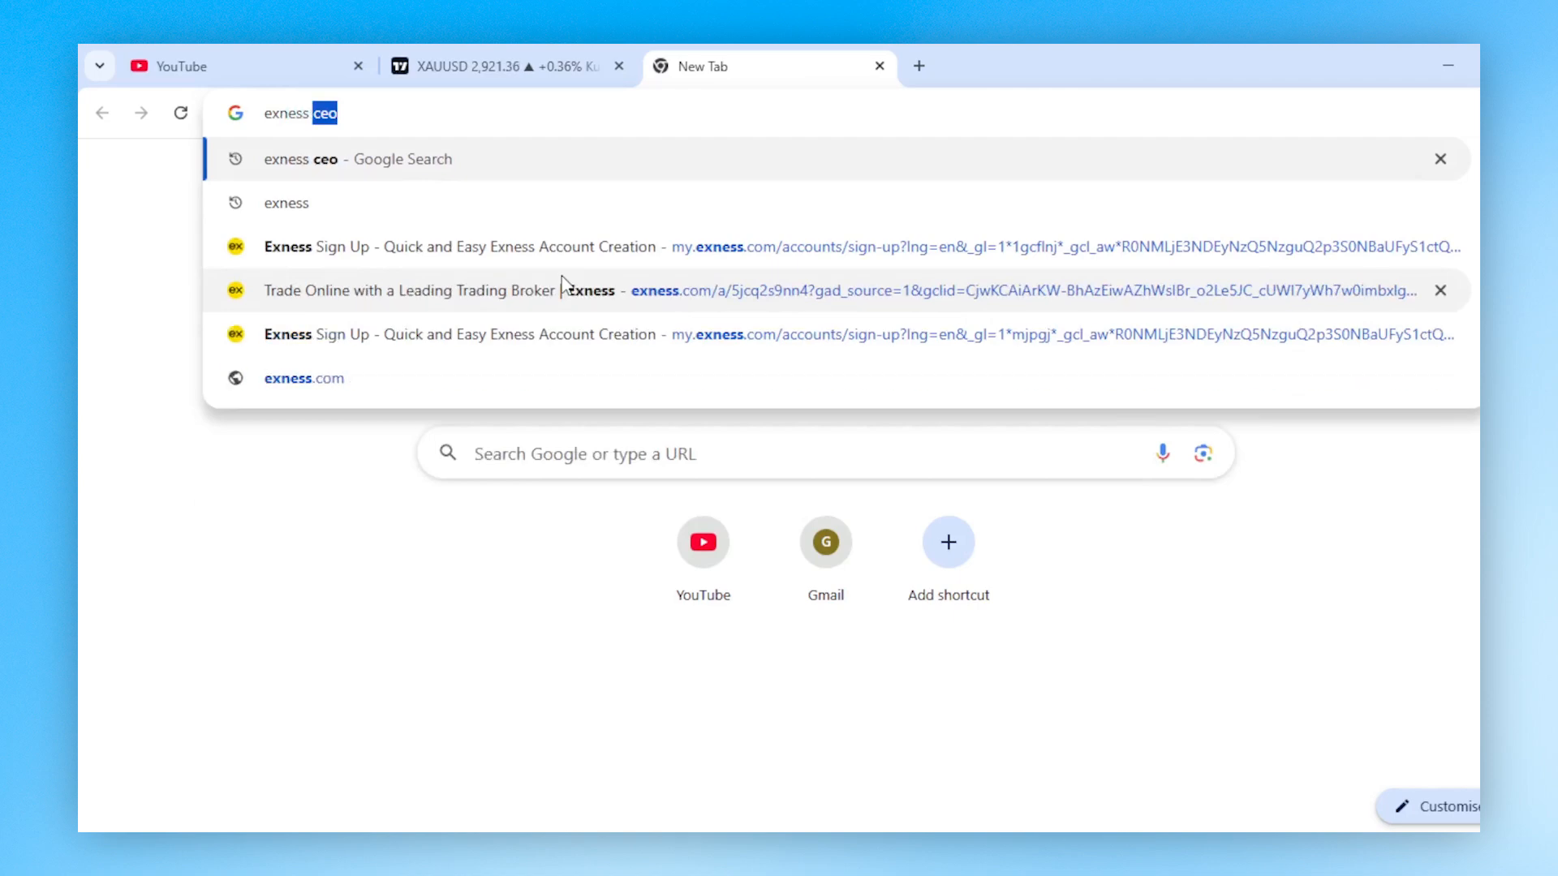
{"action": "key", "text": "Return"}
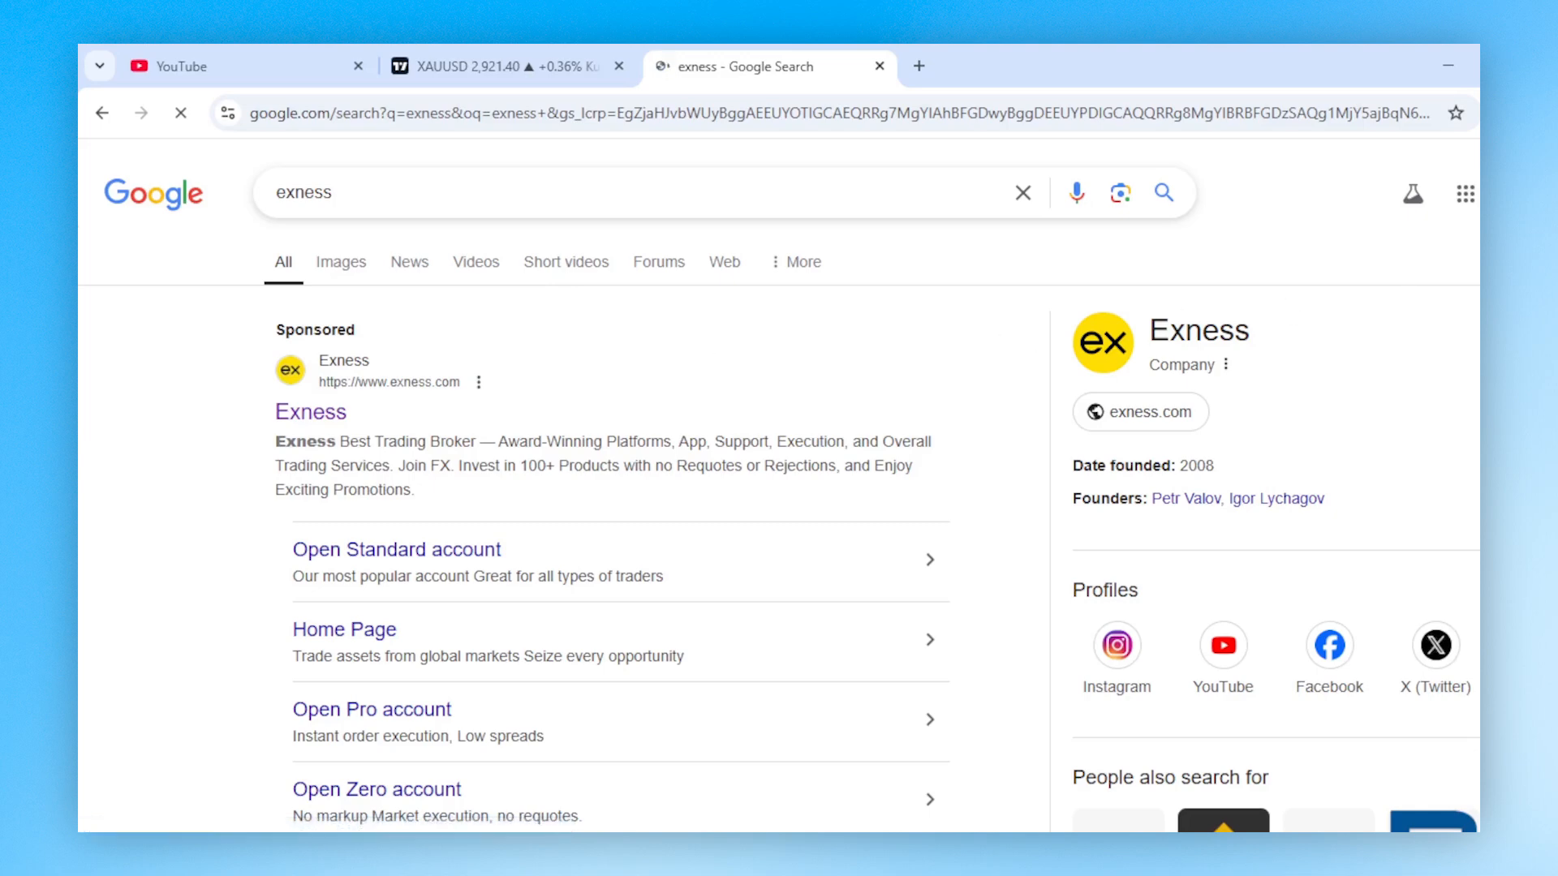
- Scroll through Google's 'exness' results to find the official Exness site
{"action": "scroll", "coordinate": [779, 487], "scroll_direction": "down", "scroll_amount": 4}
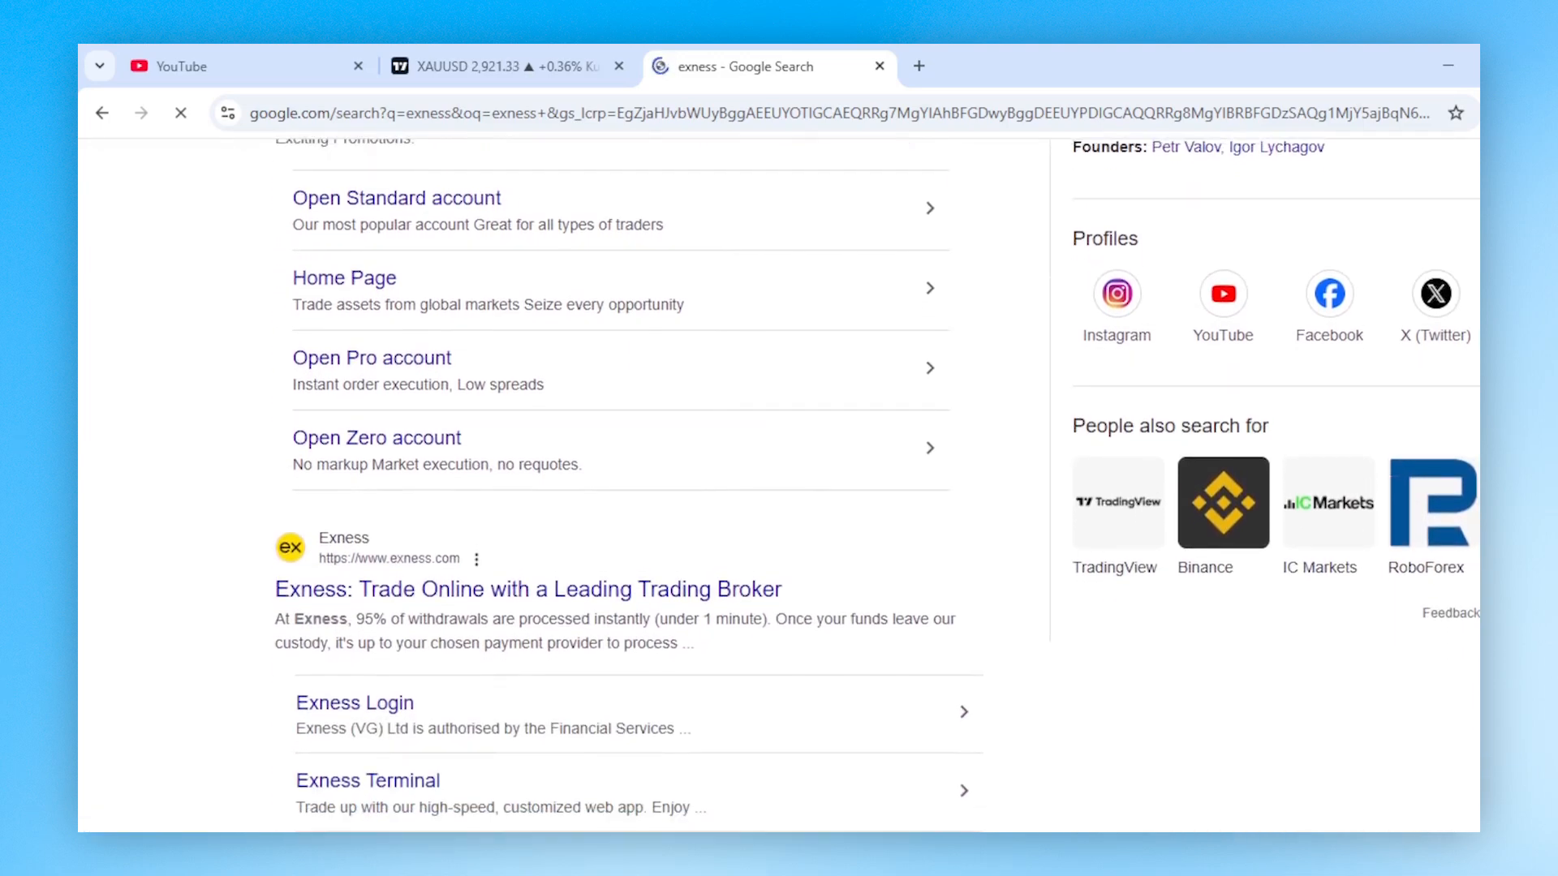
{"action": "scroll", "coordinate": [876, 487], "scroll_direction": "down", "scroll_amount": 2}
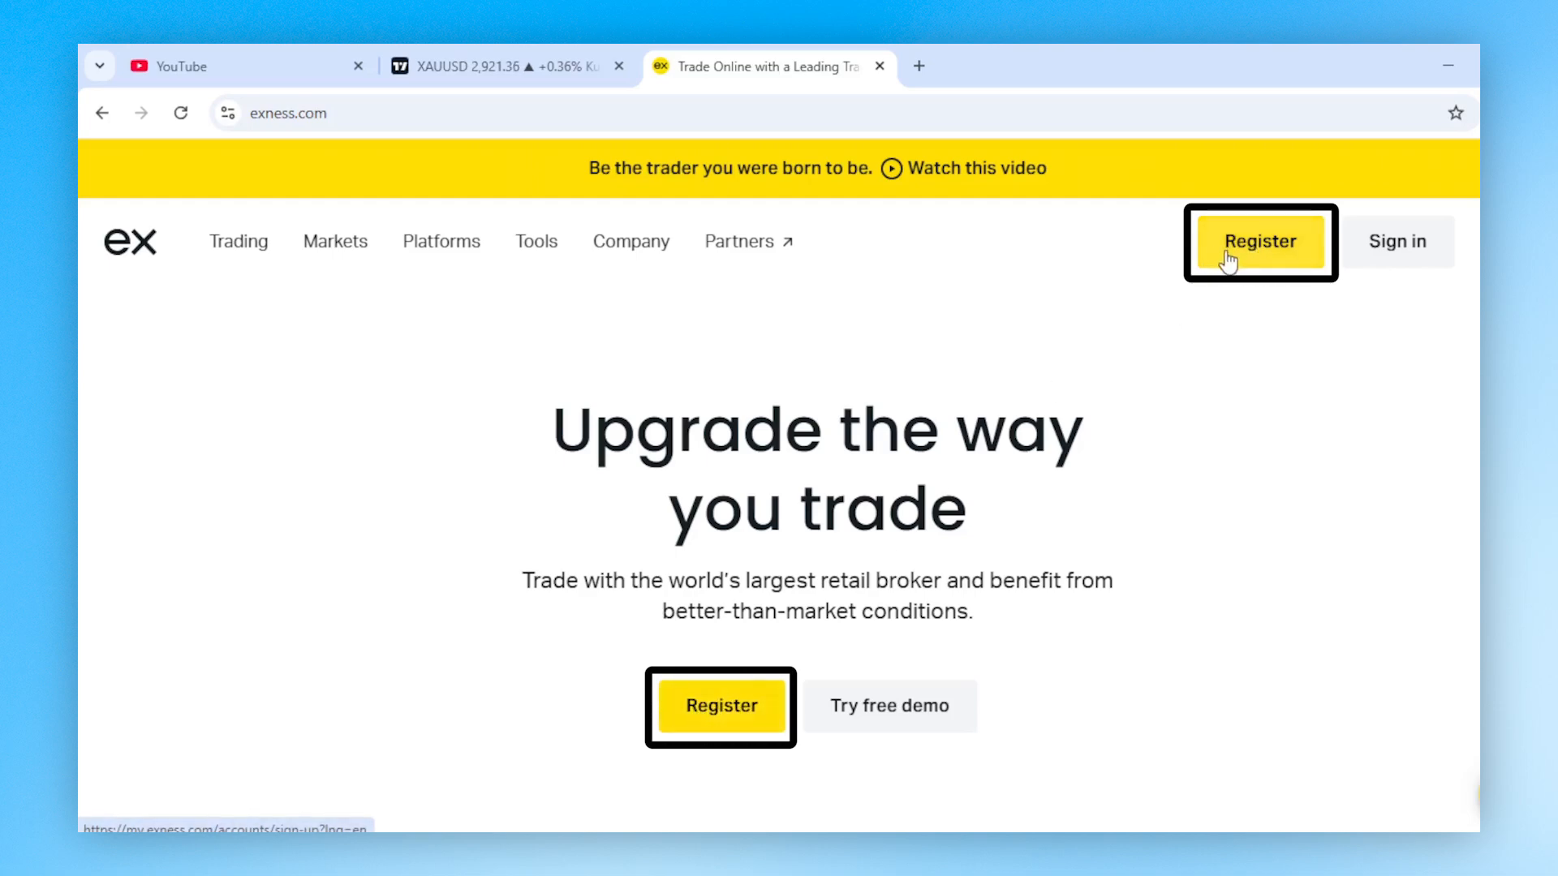
- Open the Exness 'Create an account' form via Register on exness.com
{"action": "left_click", "coordinate": [1258, 252]}
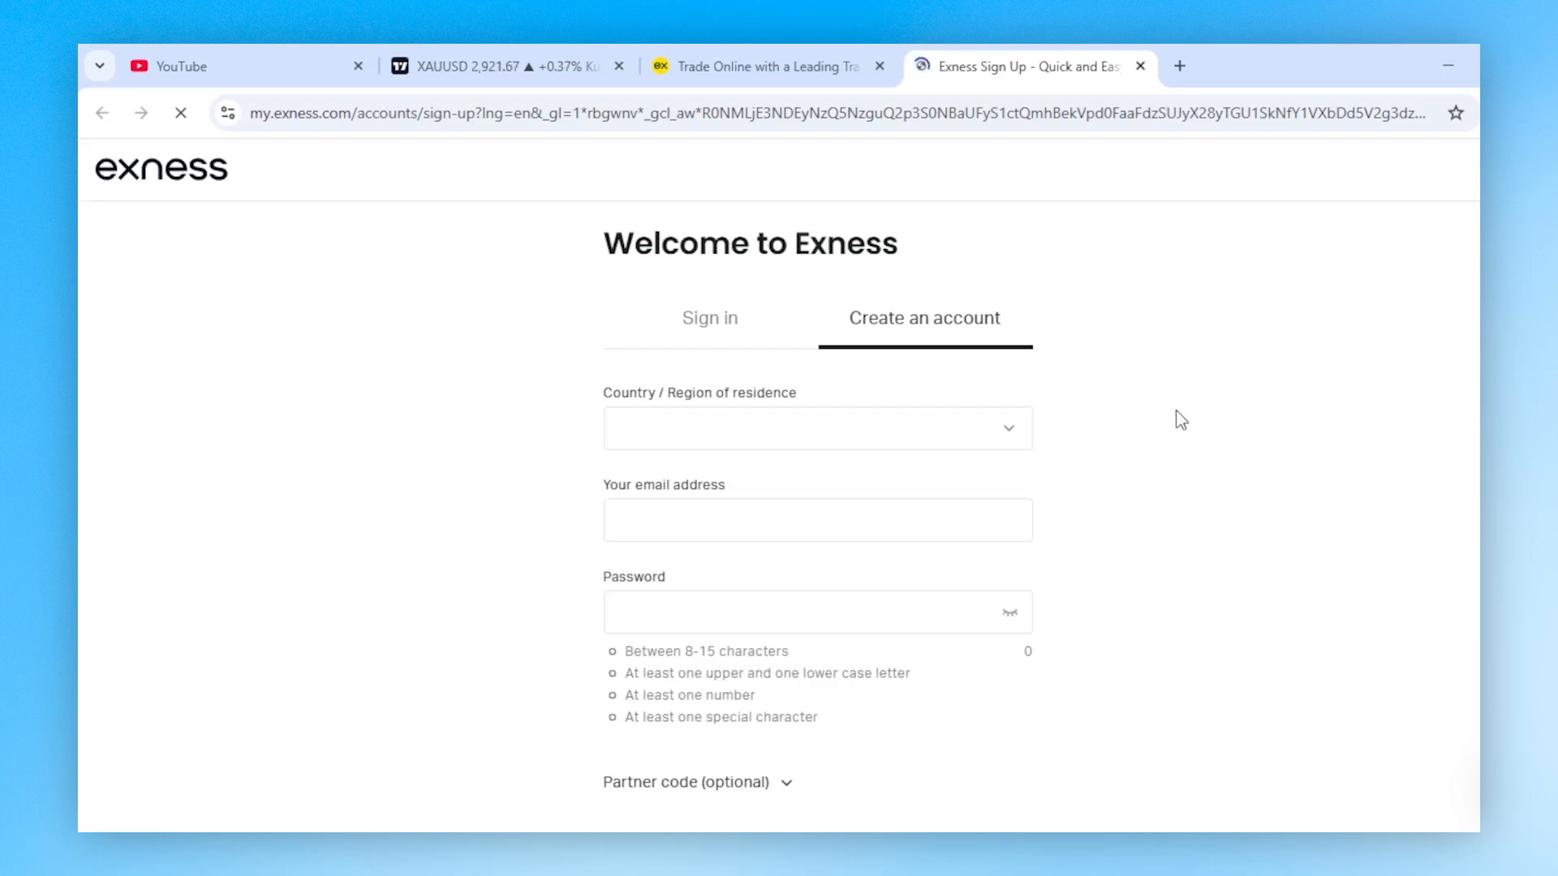
- Set country of residence to Ghana and fill in the saved email address
{"action": "left_click", "coordinate": [1008, 430]}
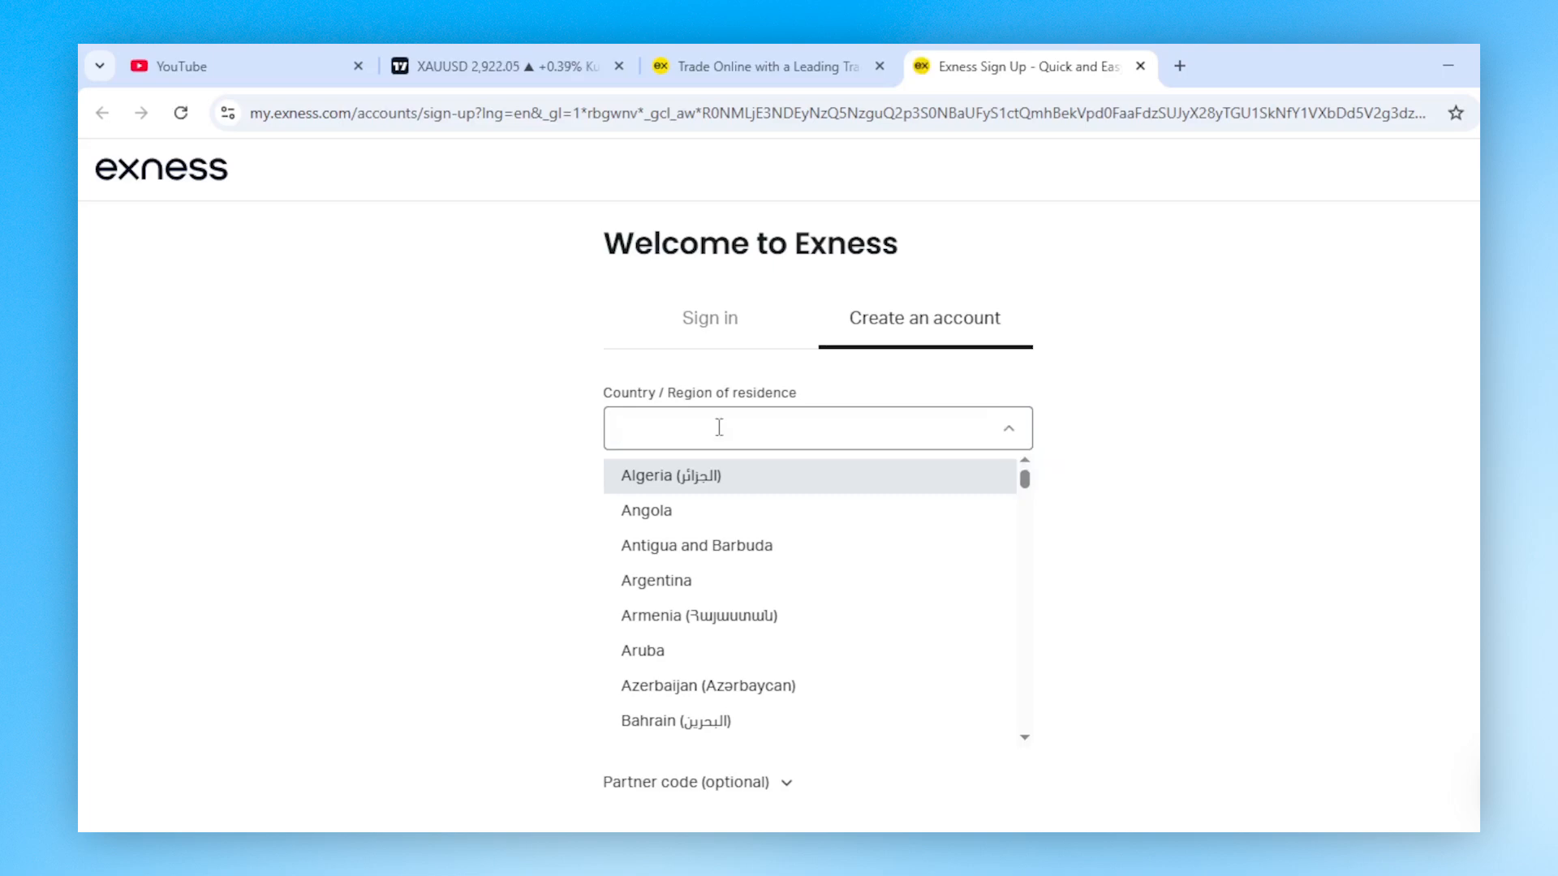
{"action": "type", "text": "gh"}
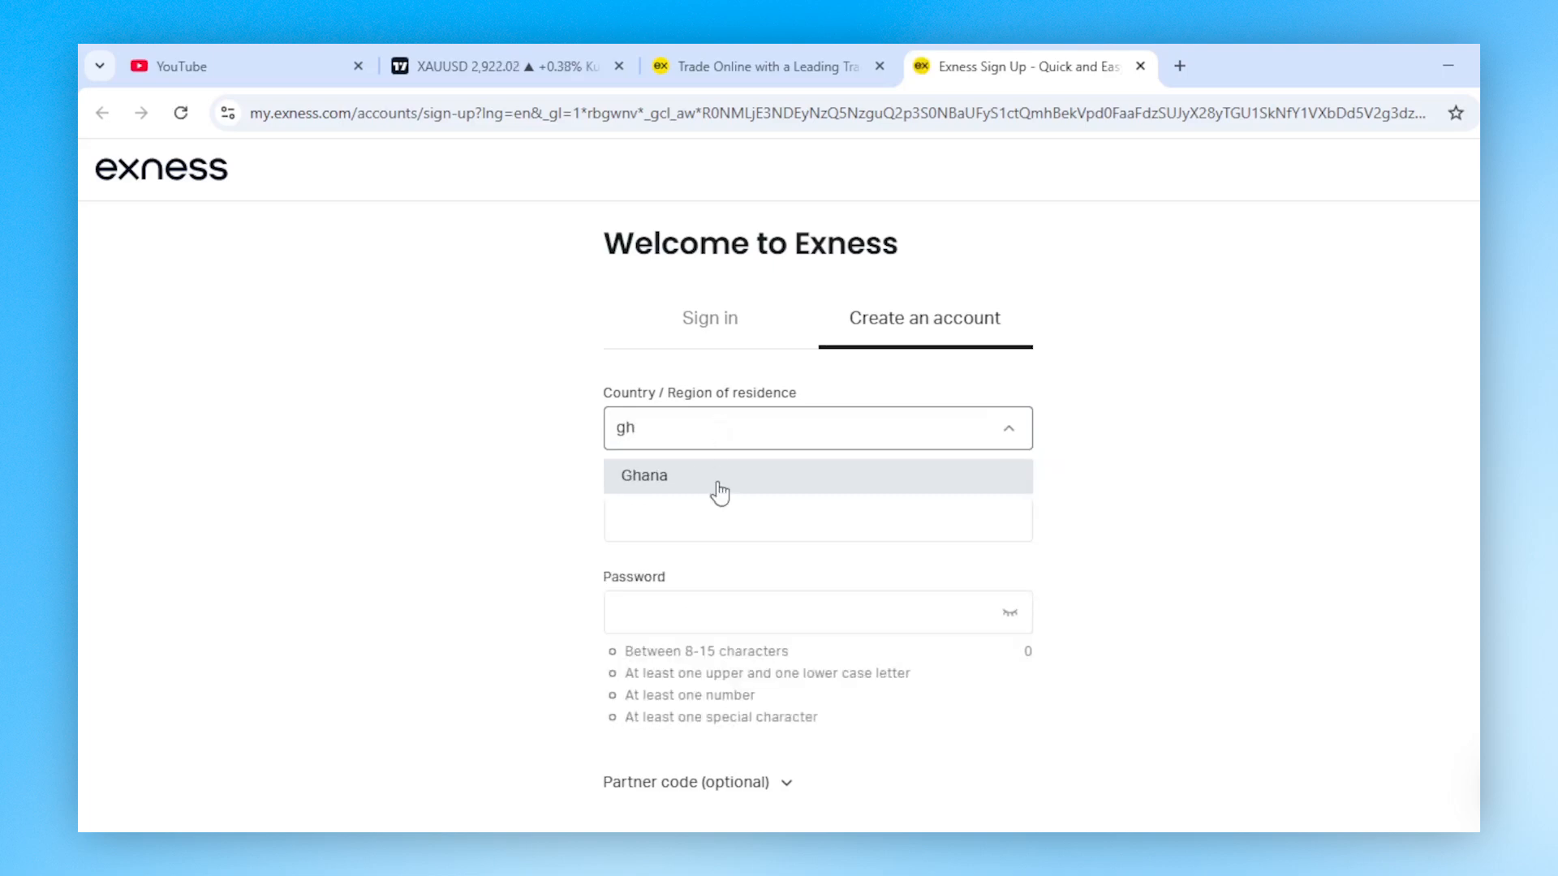
{"action": "left_click", "coordinate": [718, 484]}
{"action": "left_click", "coordinate": [695, 513]}
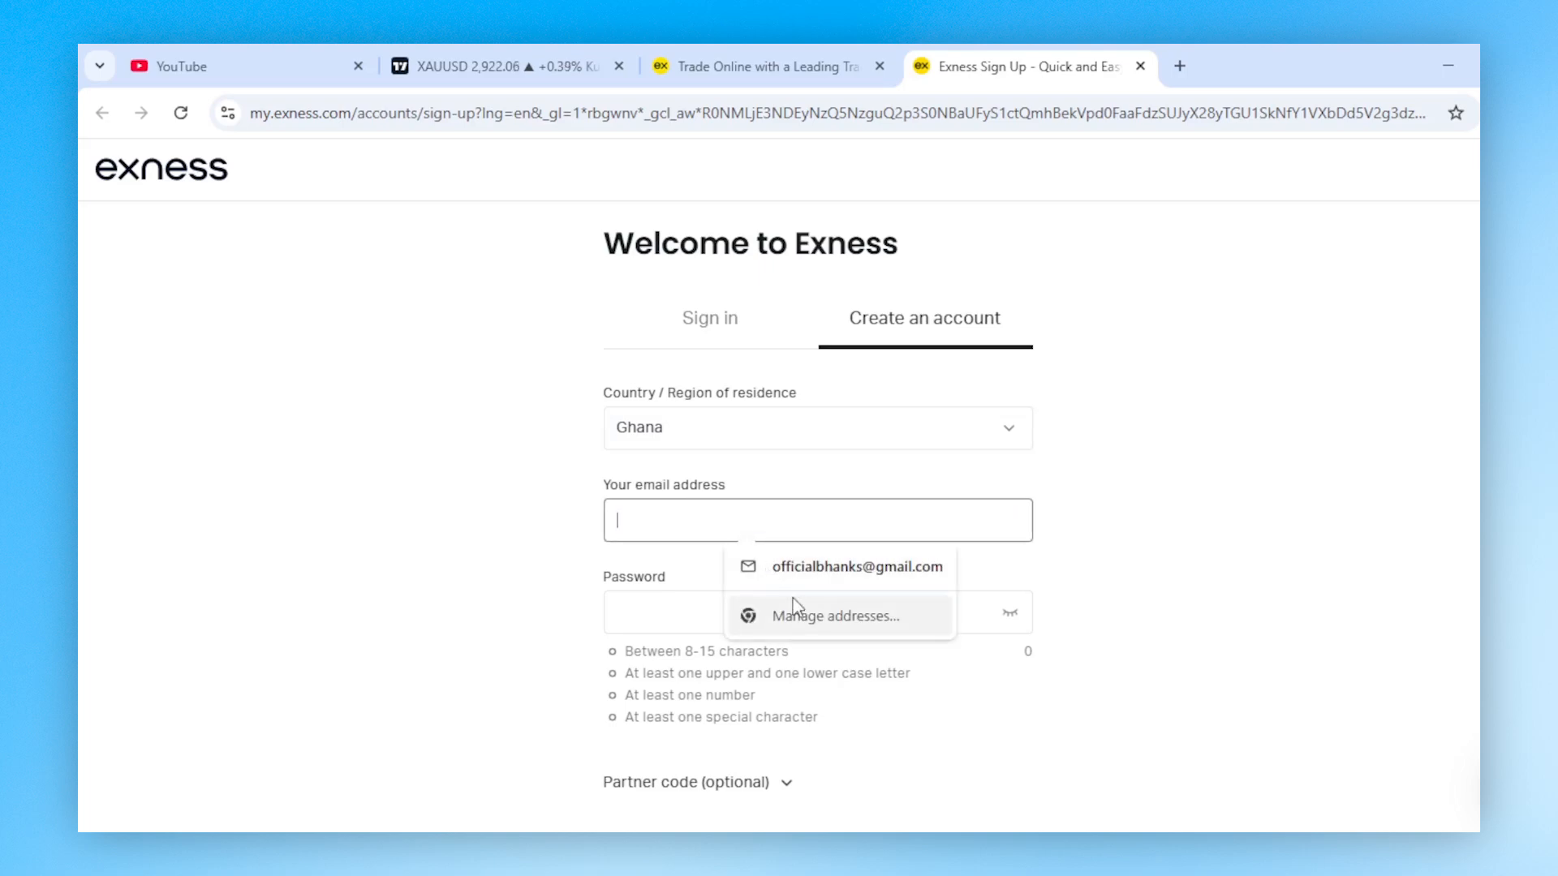
{"action": "left_click", "coordinate": [791, 568]}
{"action": "left_click", "coordinate": [700, 611]}
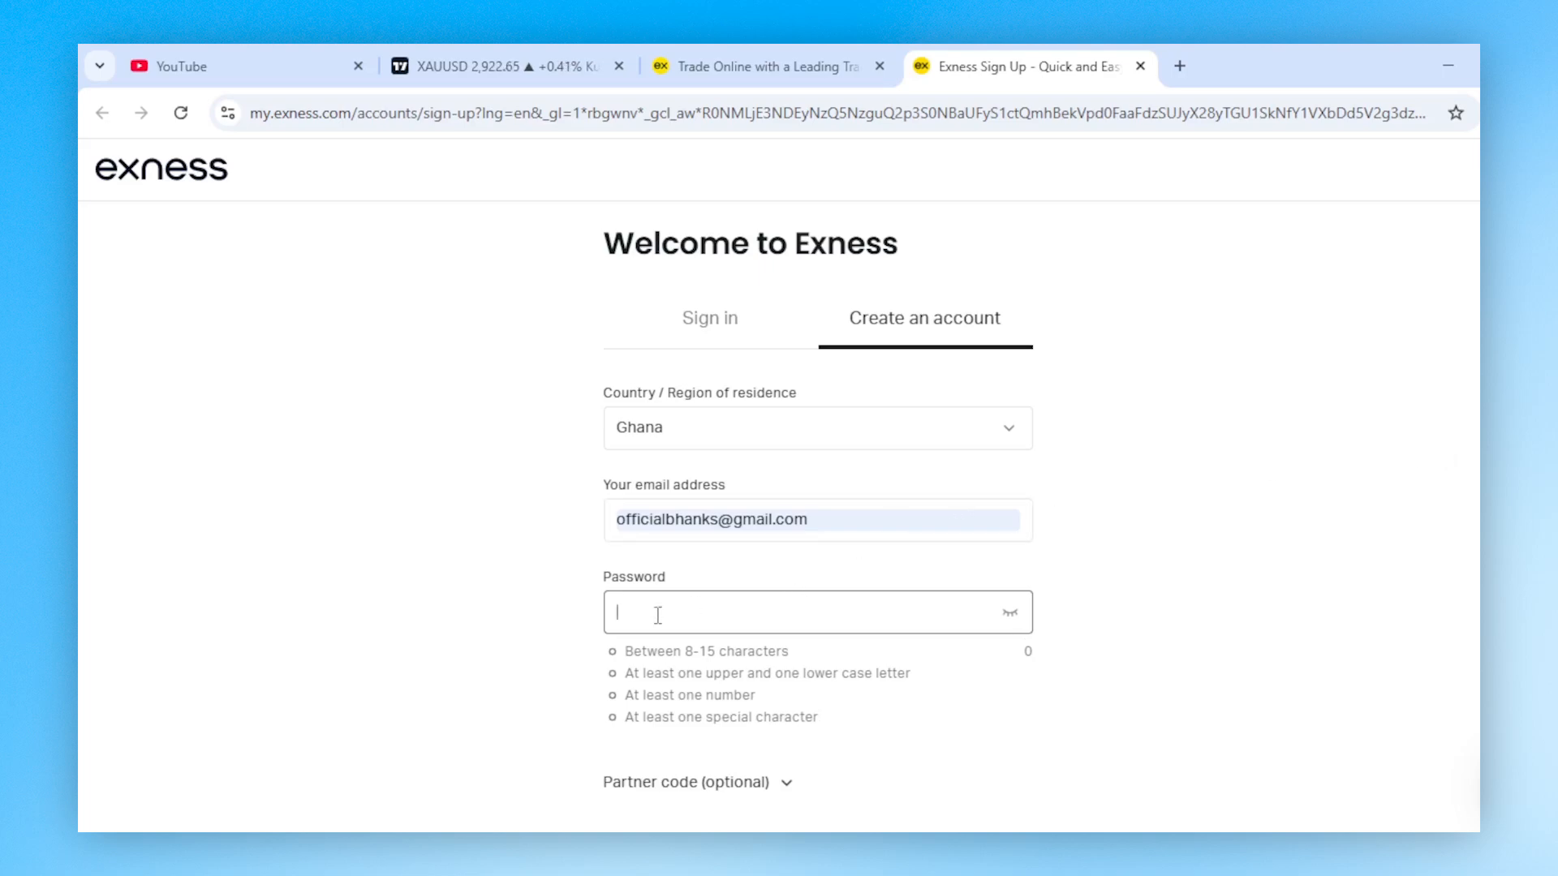
- Enter a visible 14-character password including a capital letter, the digit 1 and '$'
{"action": "type", "text": "t"}
{"action": "left_click", "coordinate": [1010, 612]}
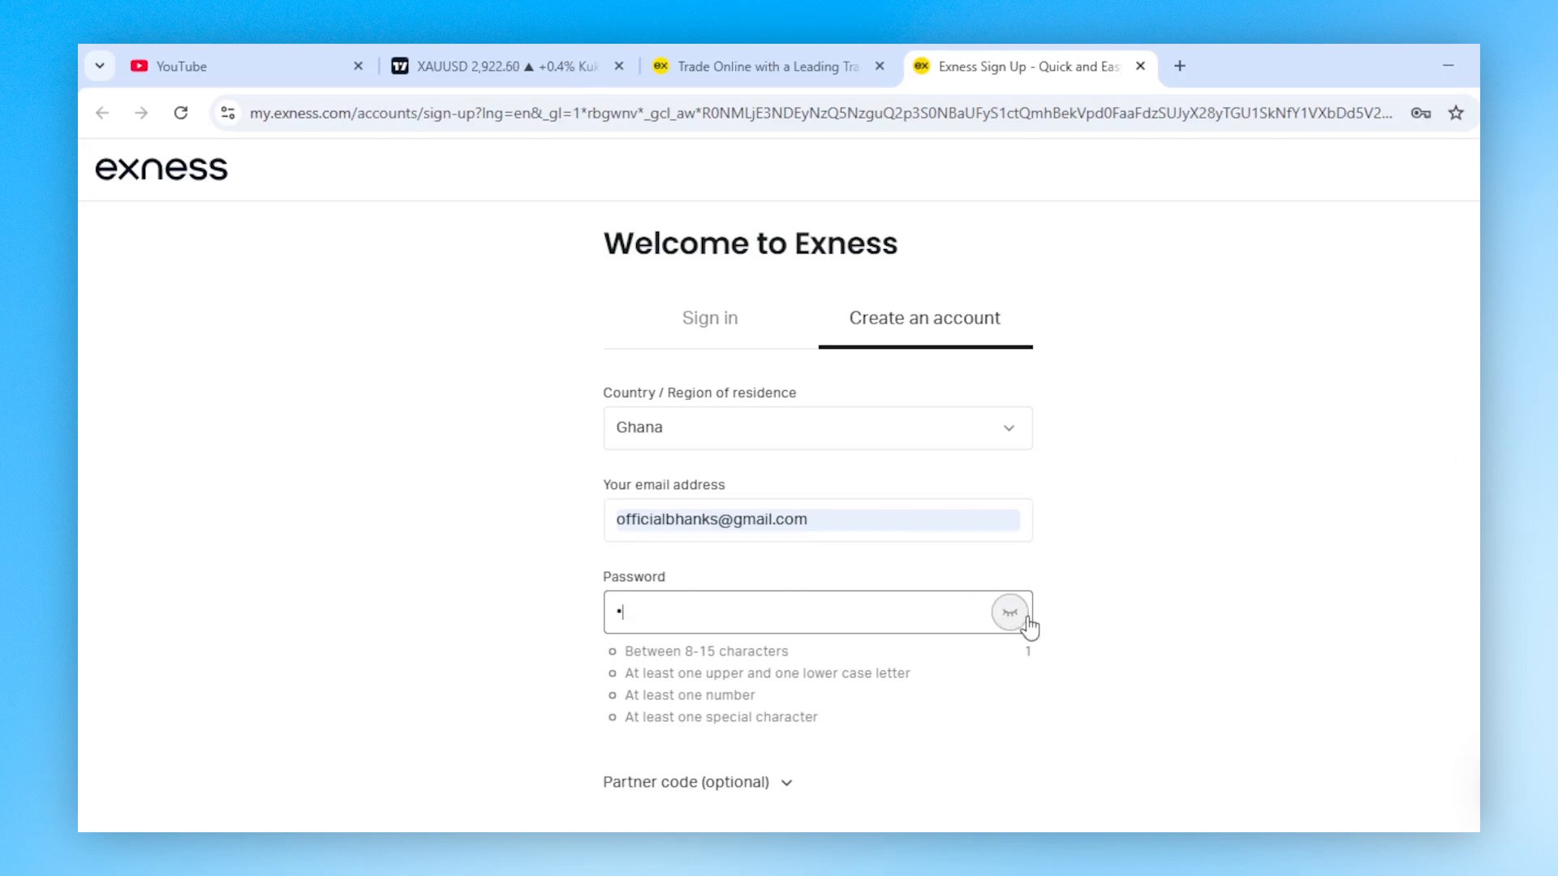
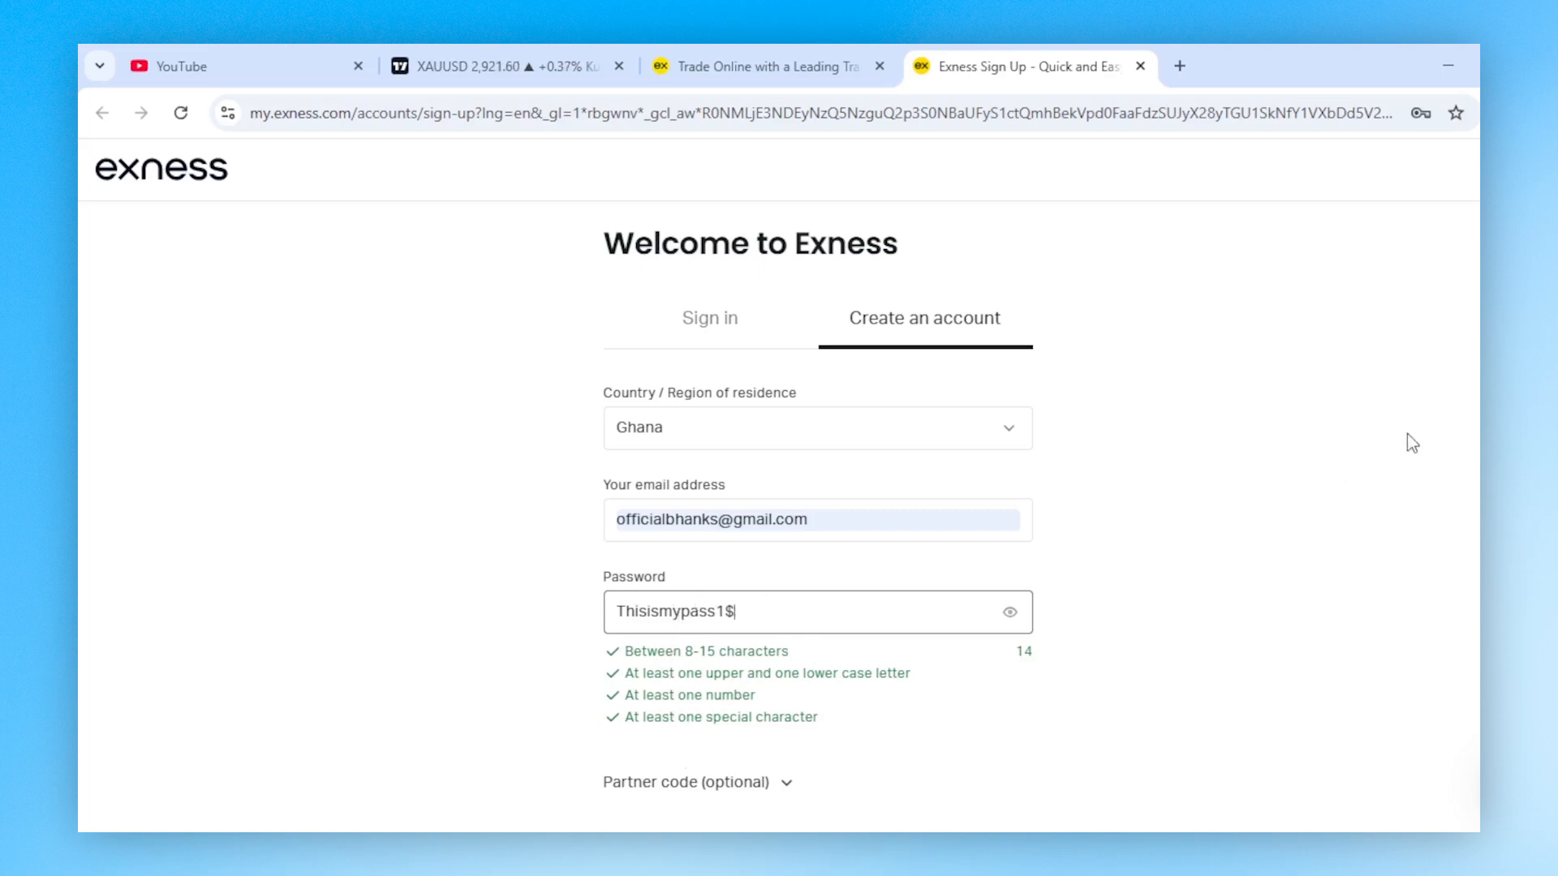
{"action": "scroll", "coordinate": [855, 660], "scroll_direction": "down", "scroll_amount": 3}
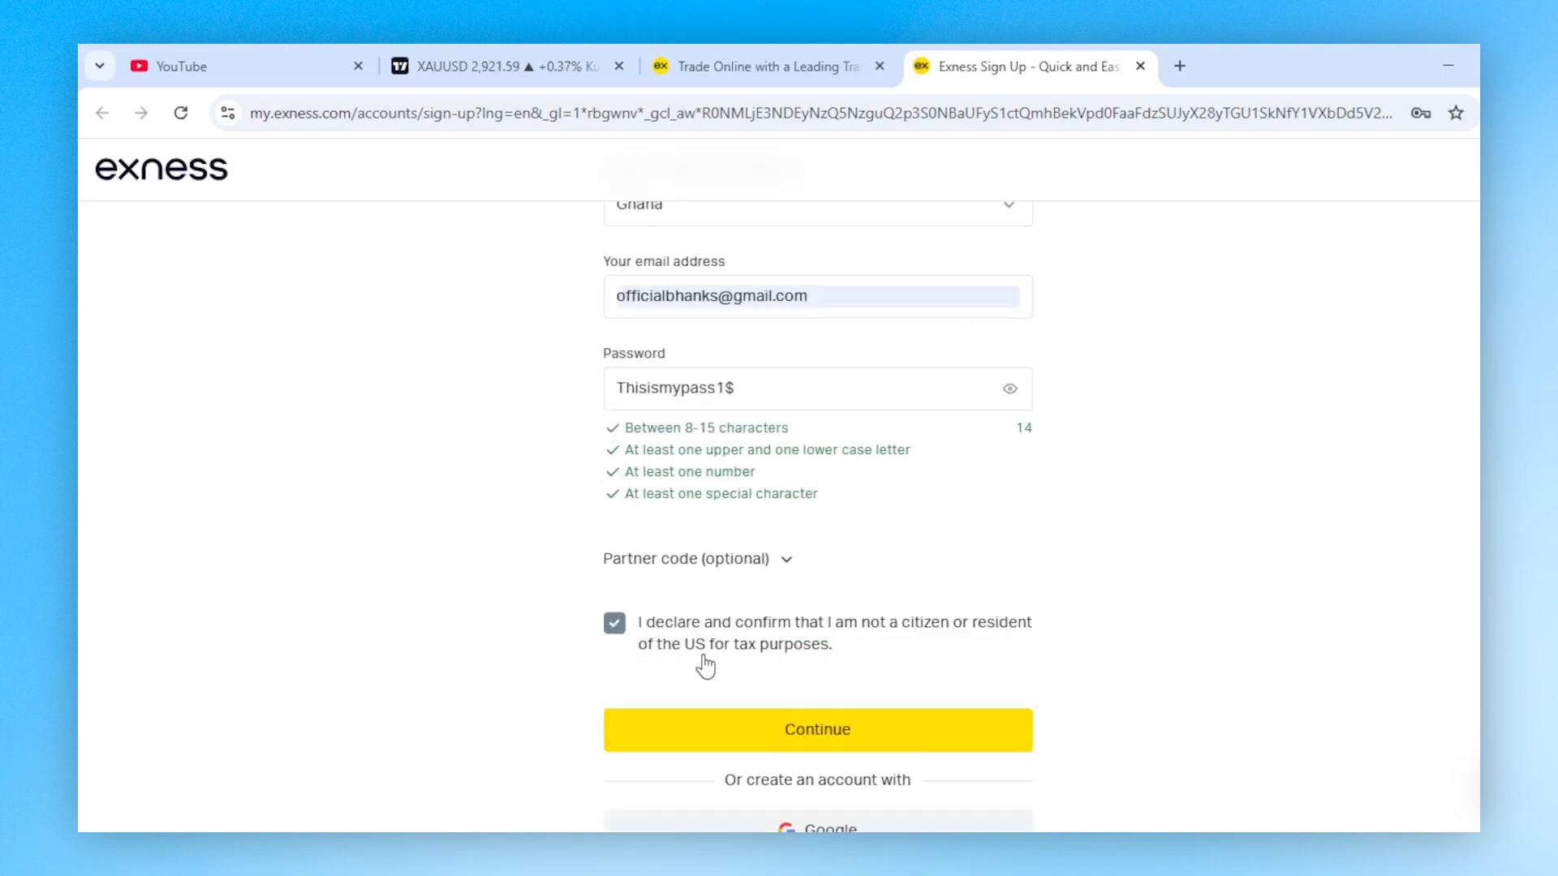
- Submit the sign-up form and solve the crosswalk image captcha
{"action": "left_click", "coordinate": [739, 737]}
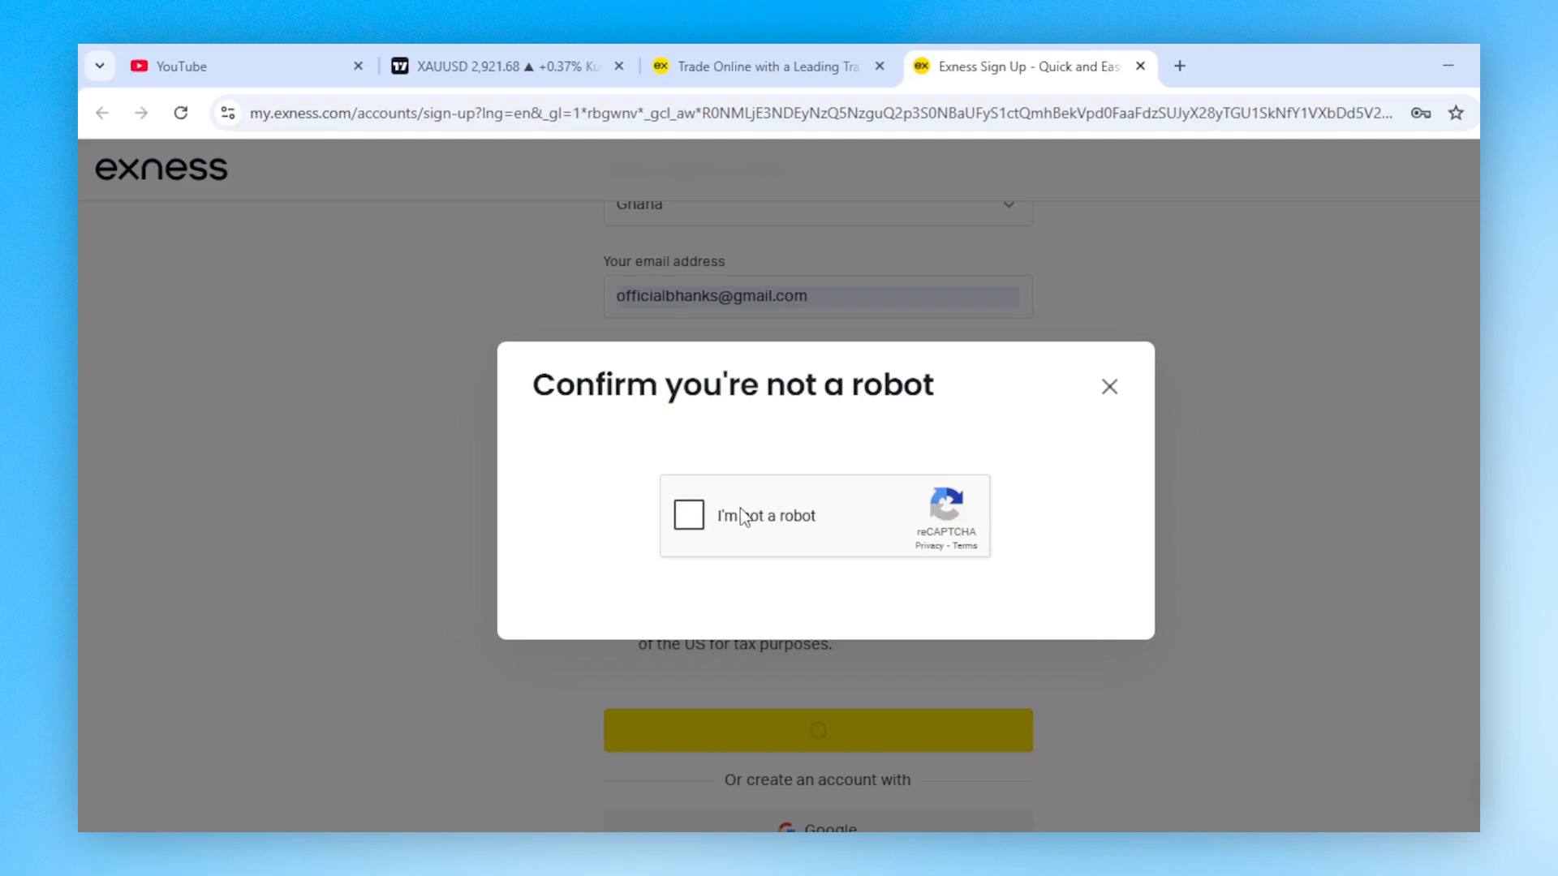
{"action": "left_click", "coordinate": [689, 509]}
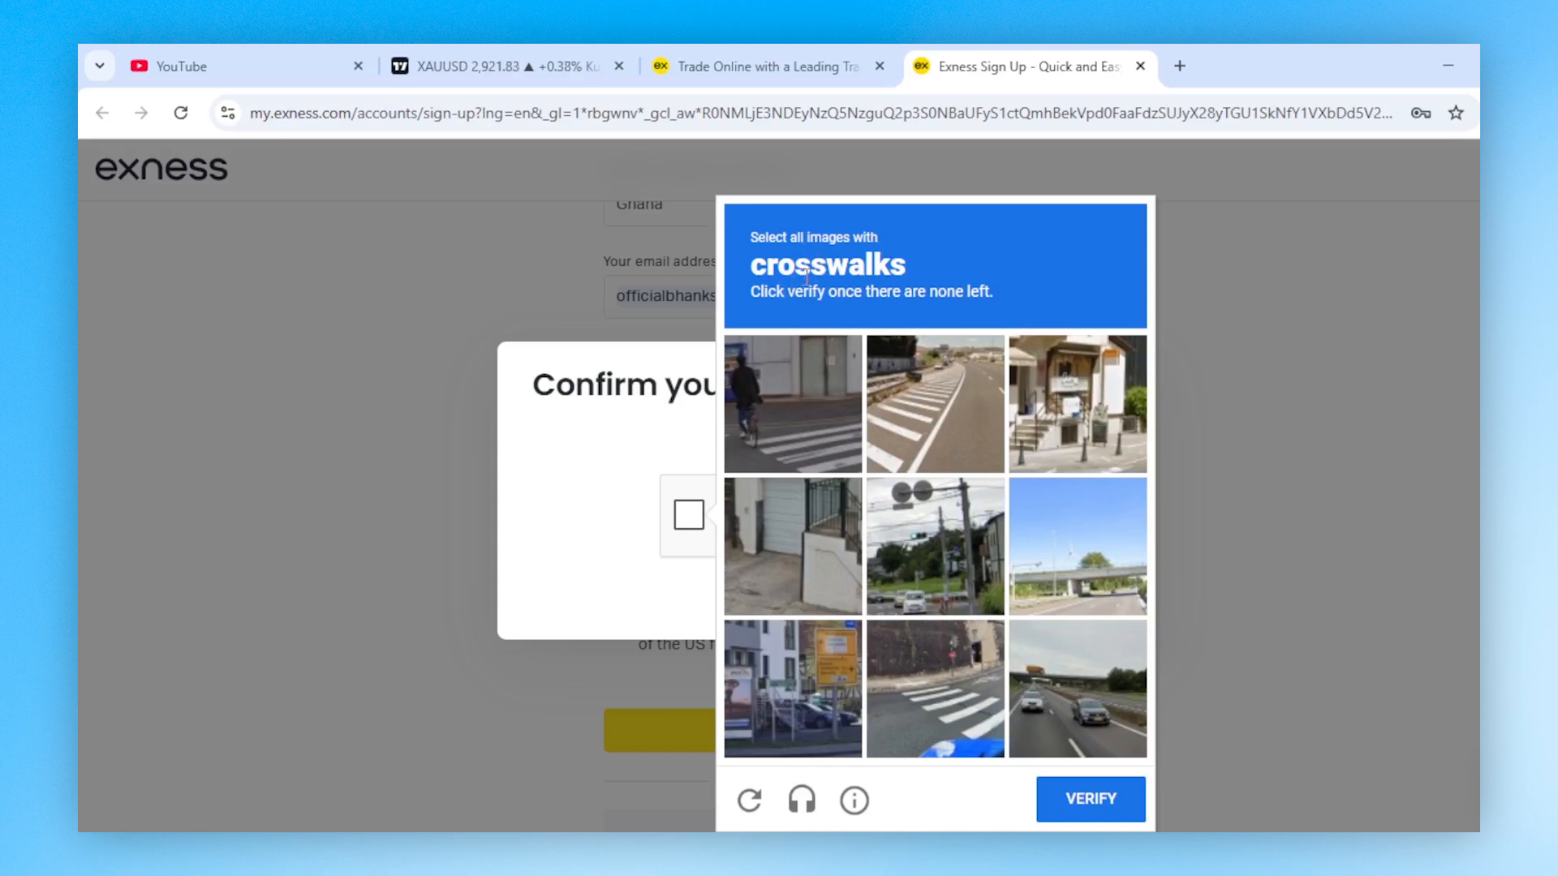
{"action": "left_click", "coordinate": [795, 394]}
{"action": "left_click", "coordinate": [912, 413]}
{"action": "left_click", "coordinate": [941, 693]}
{"action": "left_click", "coordinate": [926, 391]}
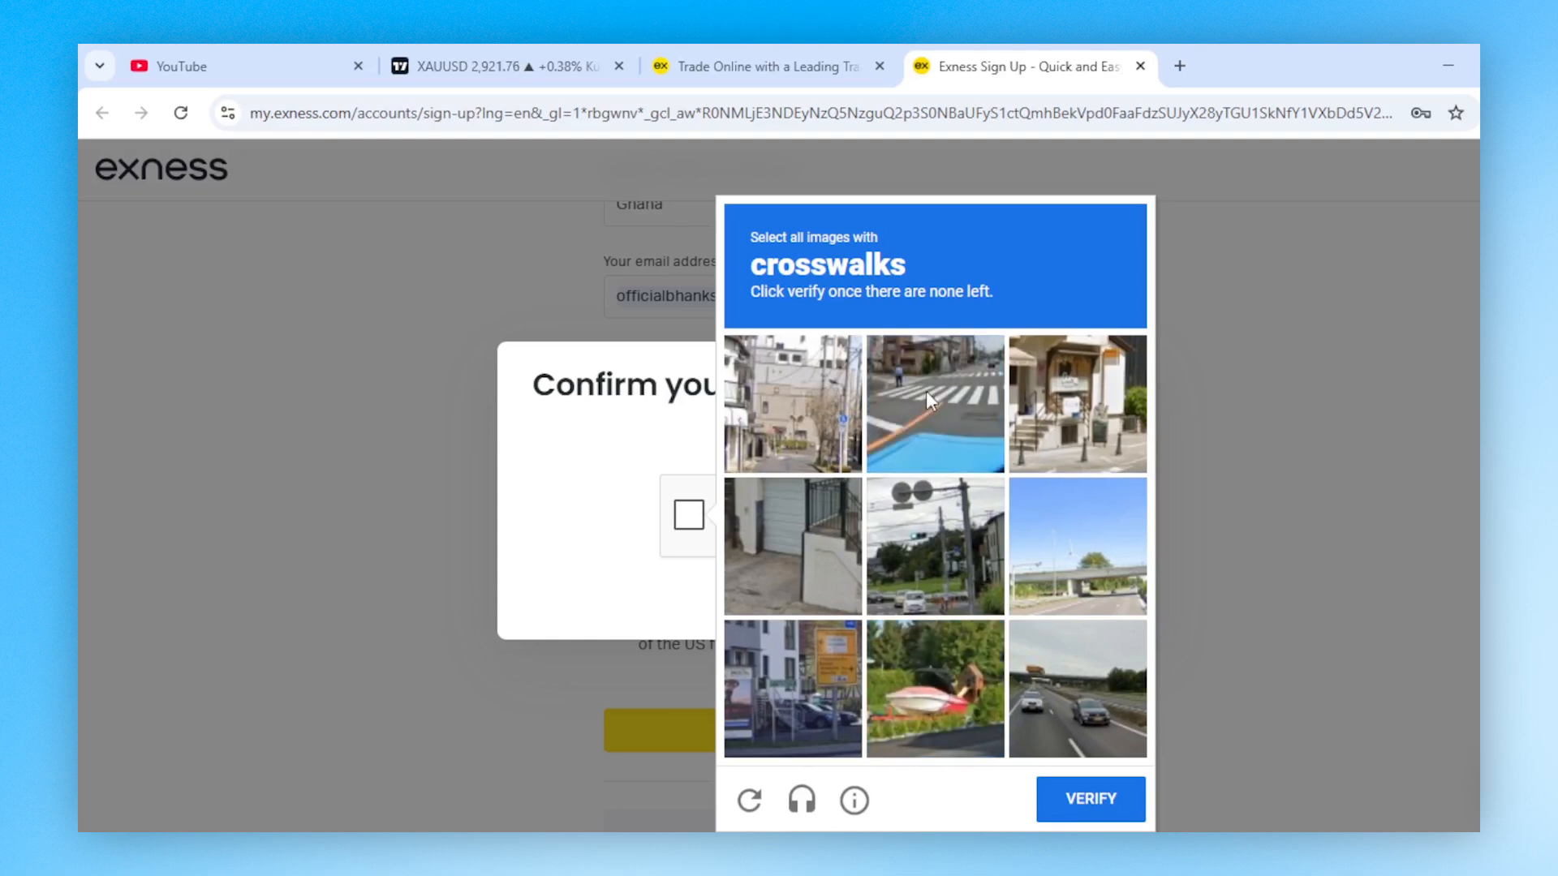
{"action": "left_click", "coordinate": [1072, 801]}
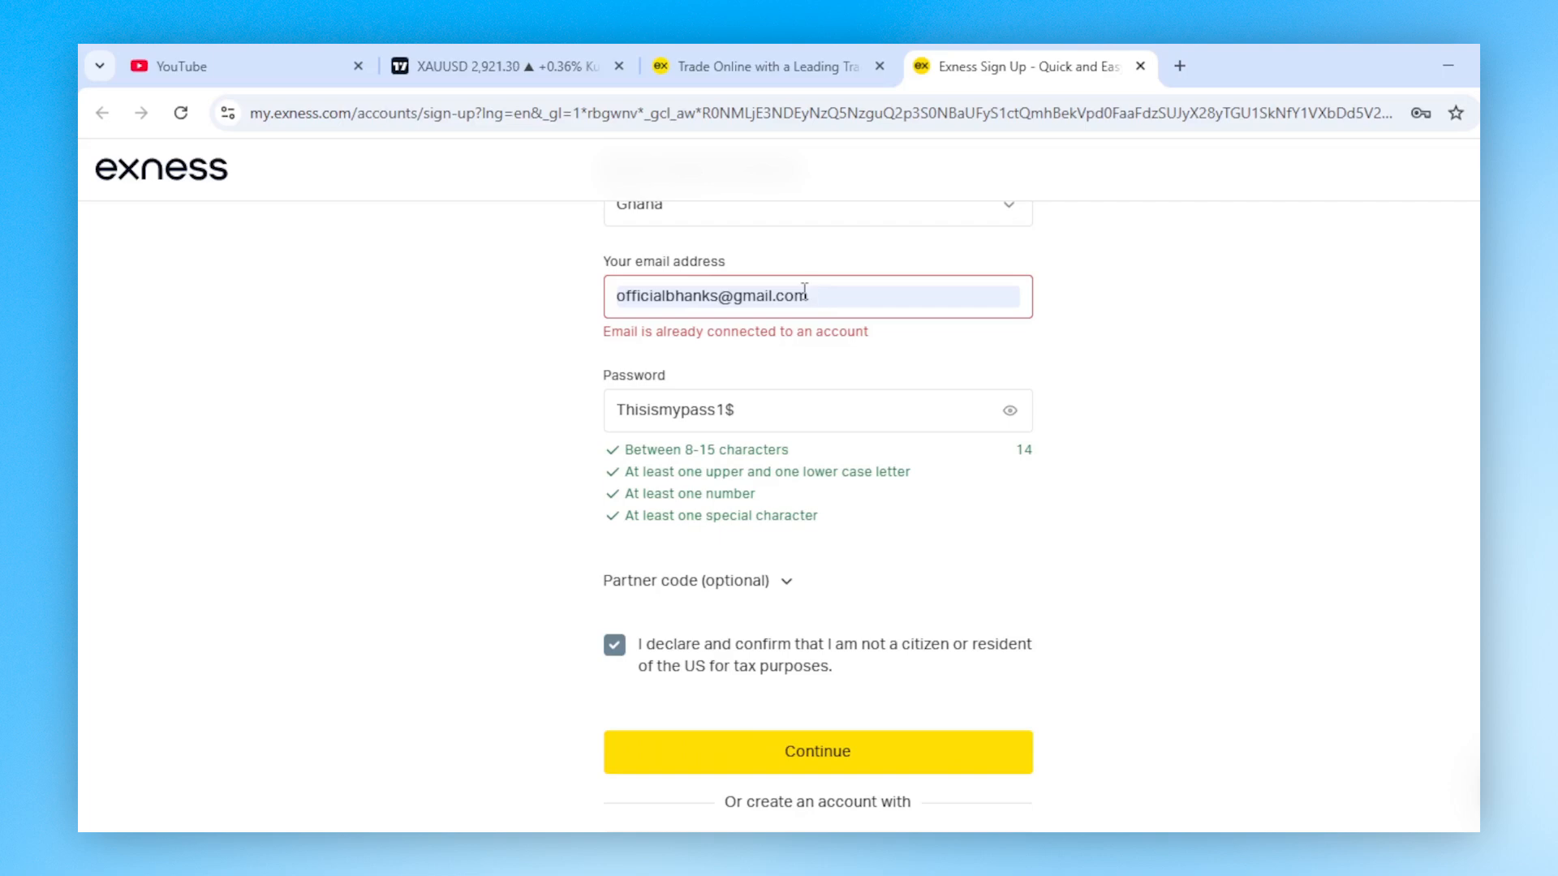
- Replace the rejected email with a different pasted address and resubmit the form
{"action": "left_click_drag", "start_coordinate": [804, 291], "coordinate": [604, 300]}
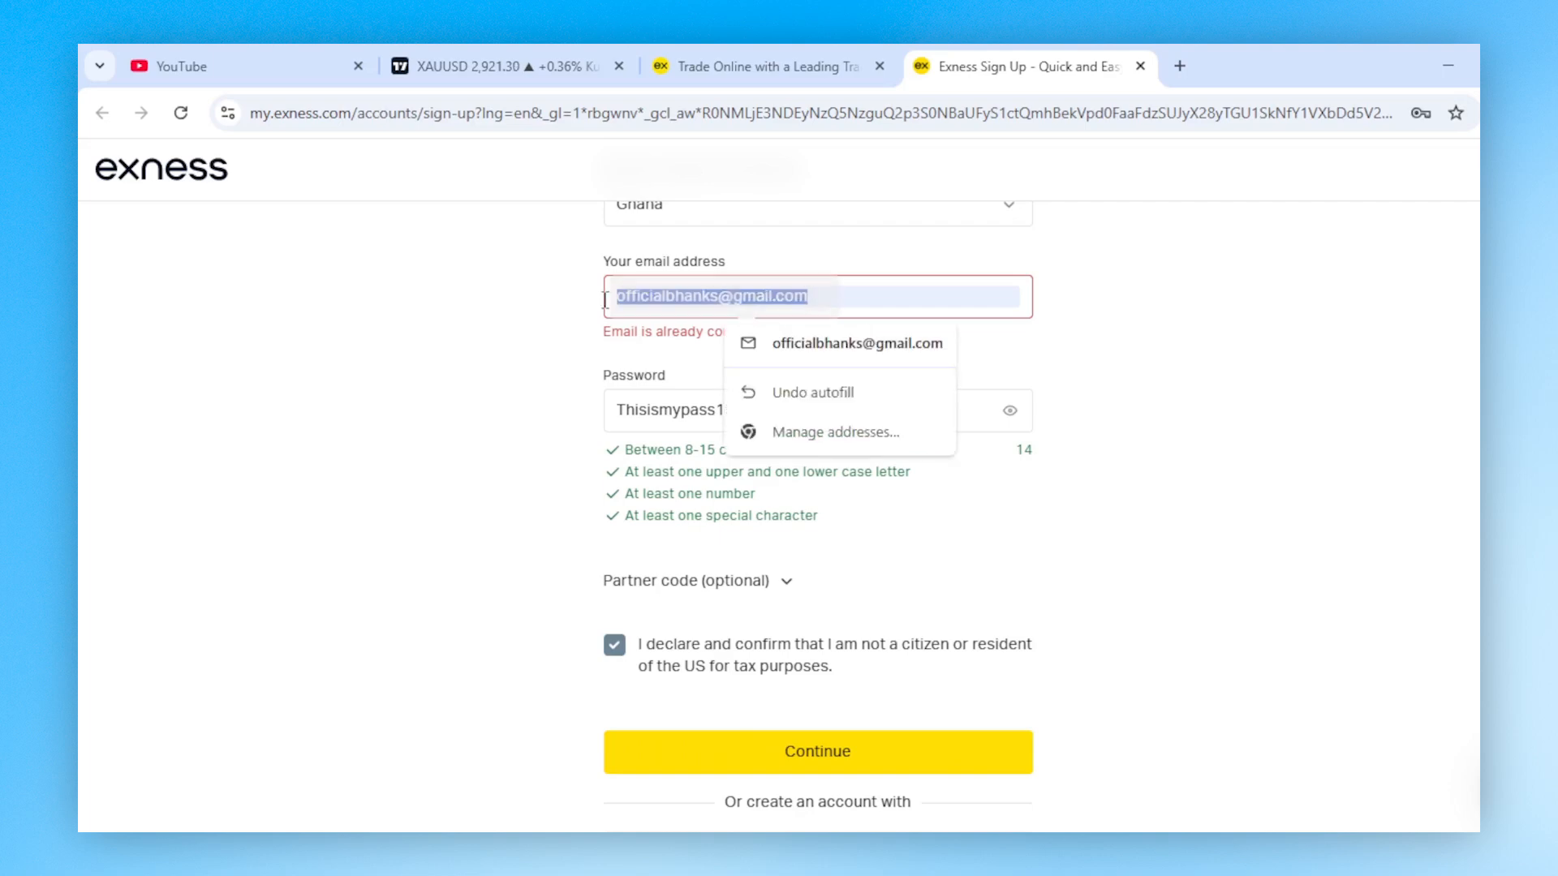
{"action": "key", "text": "BackSpace"}
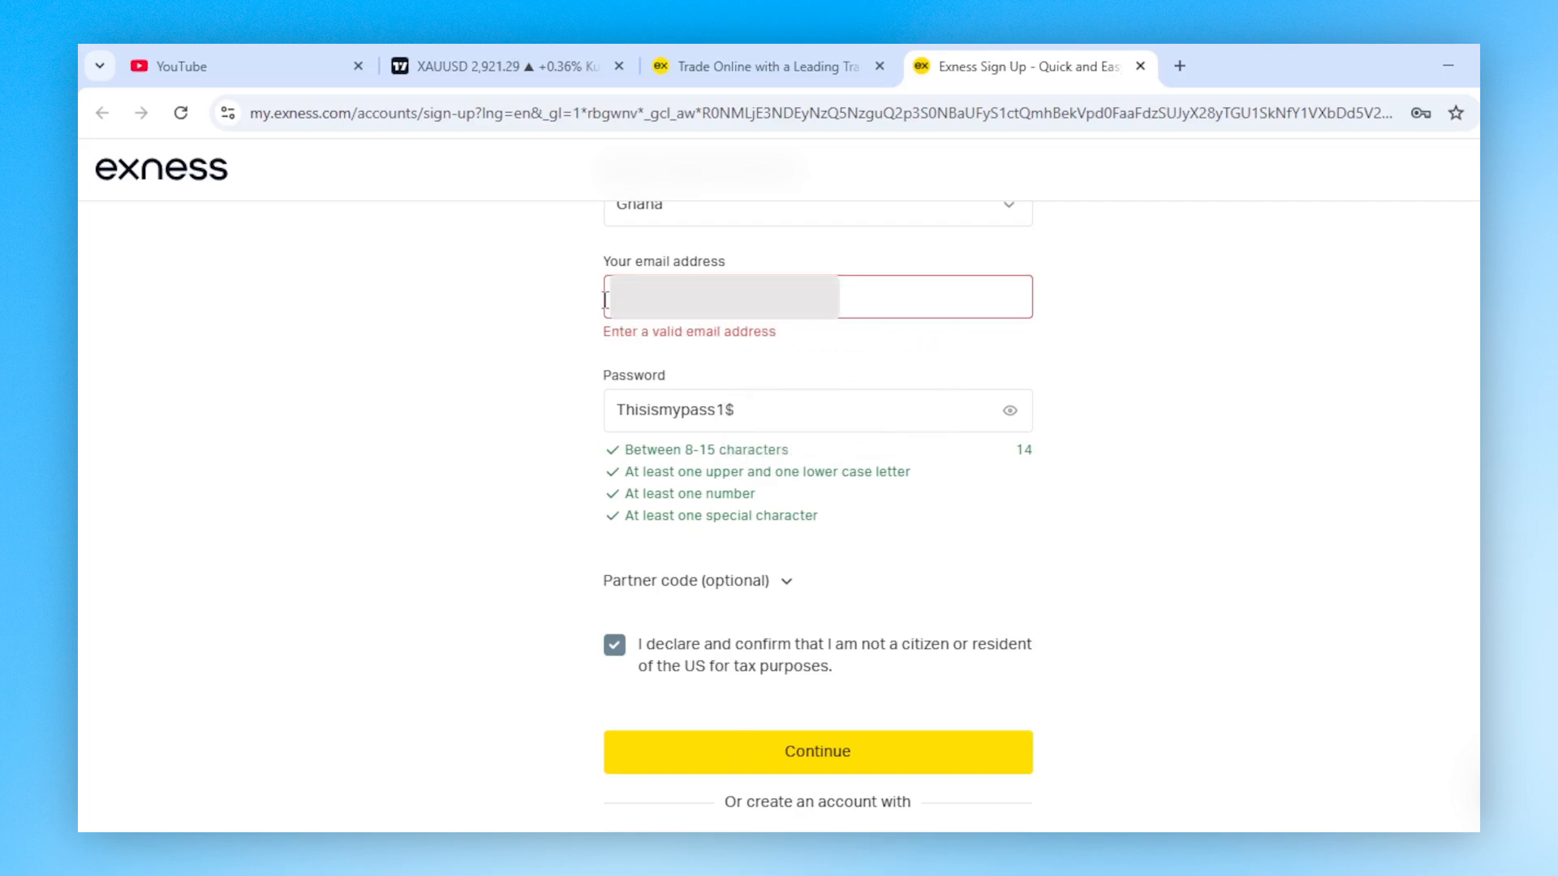
{"action": "key", "text": "ctrl+v"}
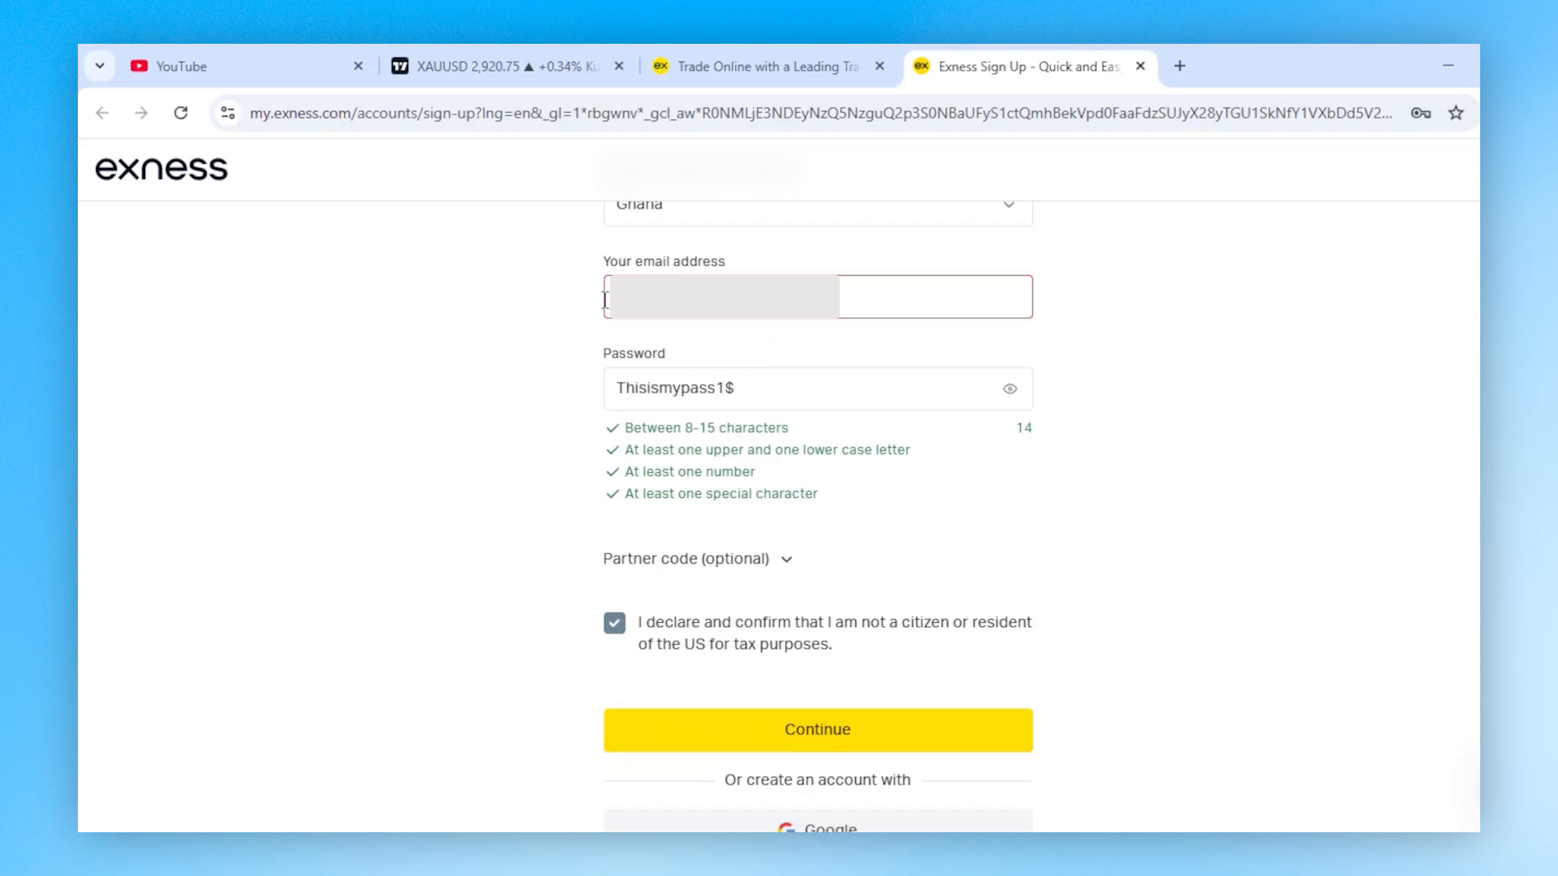
{"action": "left_click", "coordinate": [916, 745]}
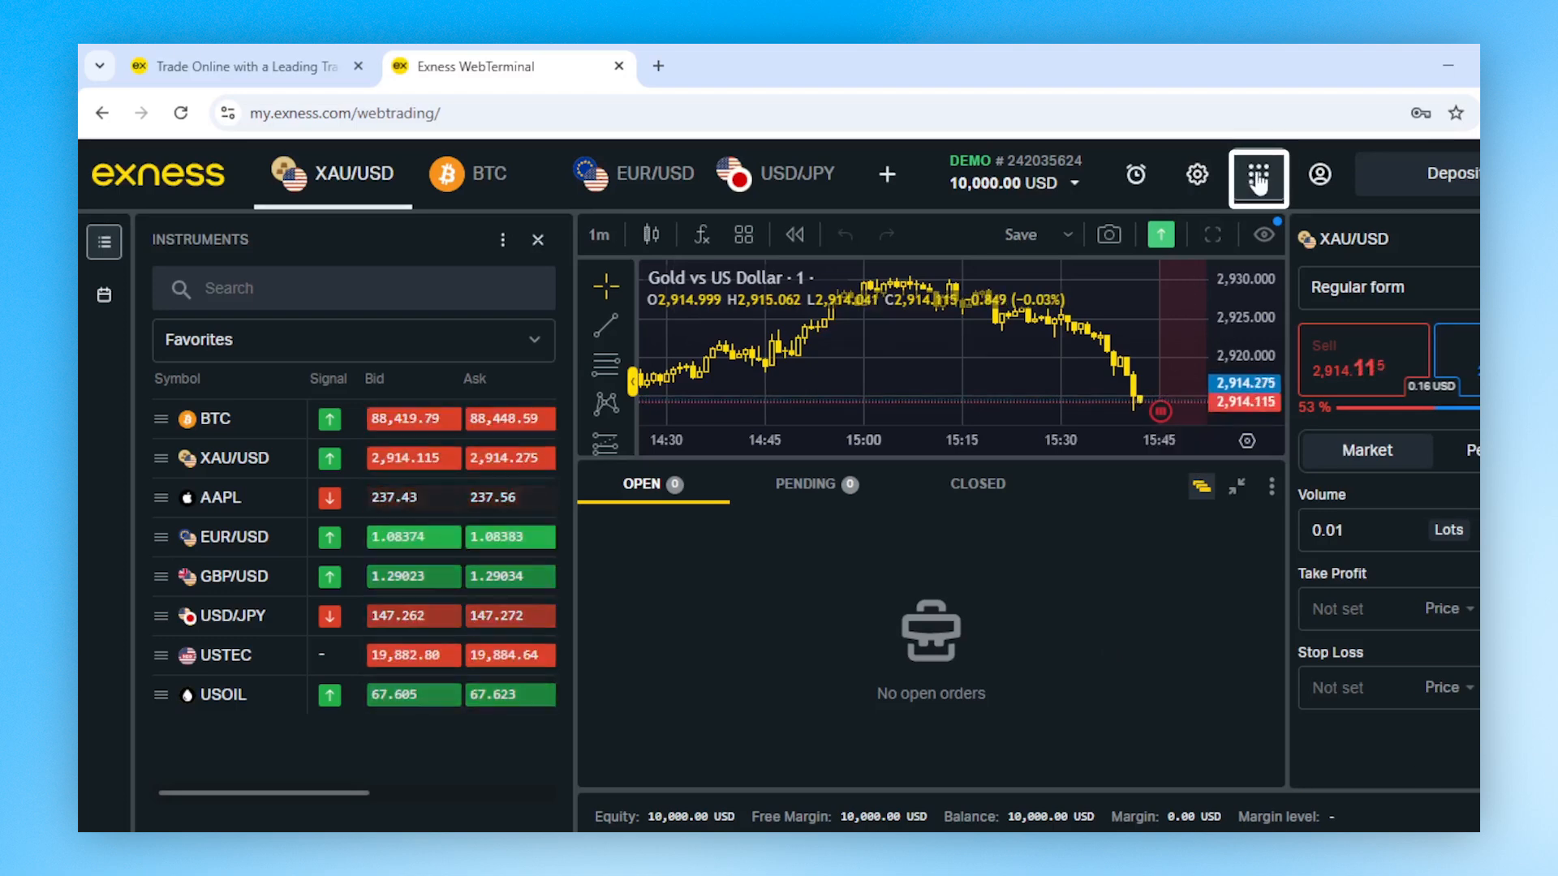
- Open the Personal Area from the terminal's Exness services grid
{"action": "left_click", "coordinate": [1258, 177]}
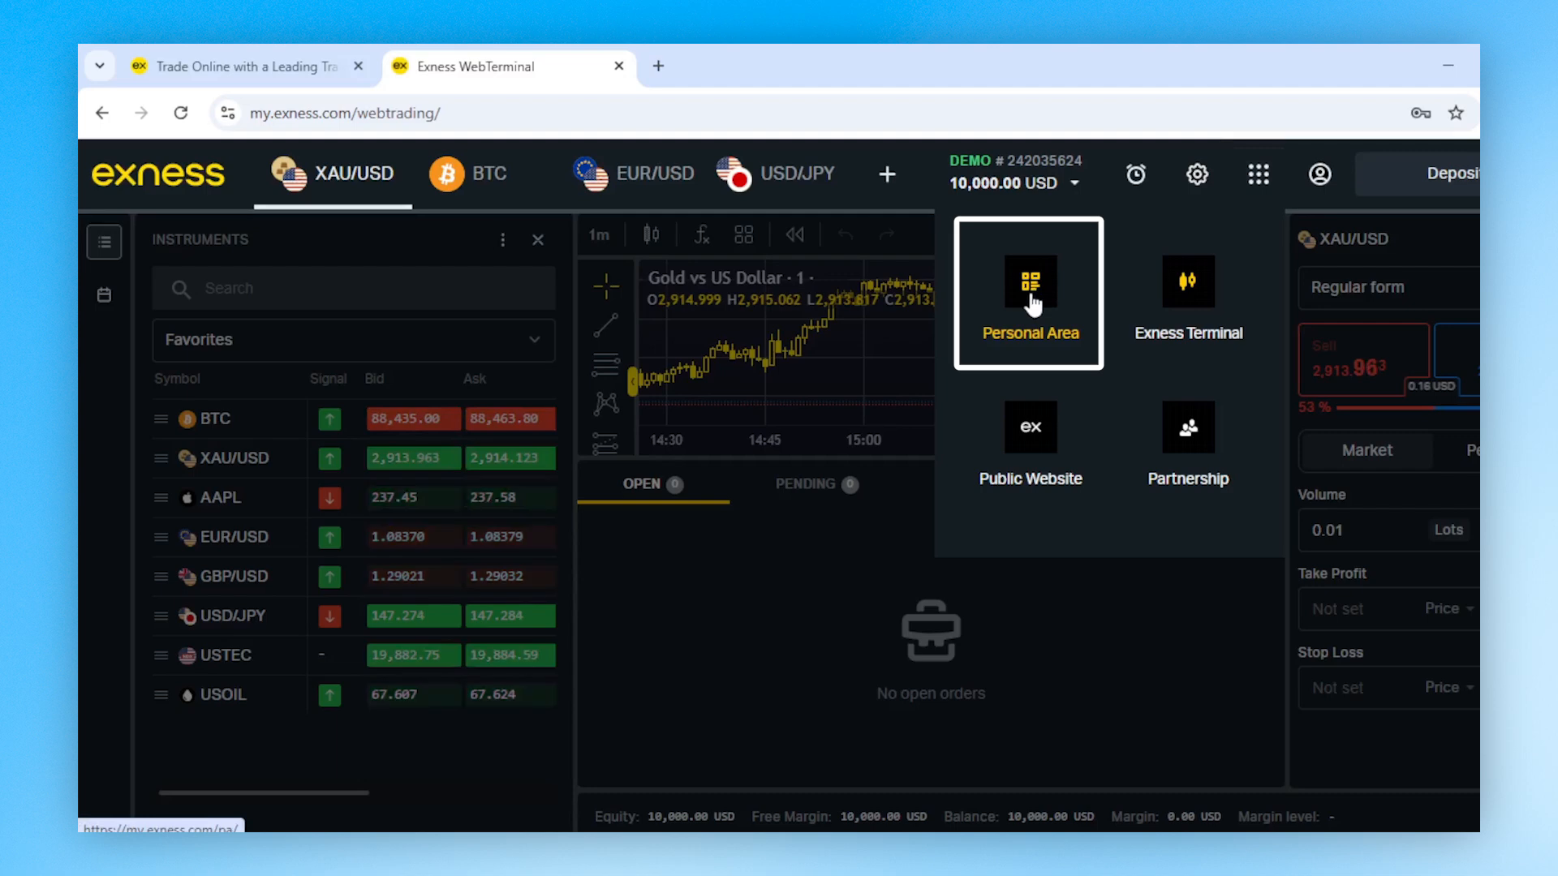
{"action": "left_click", "coordinate": [1029, 289]}
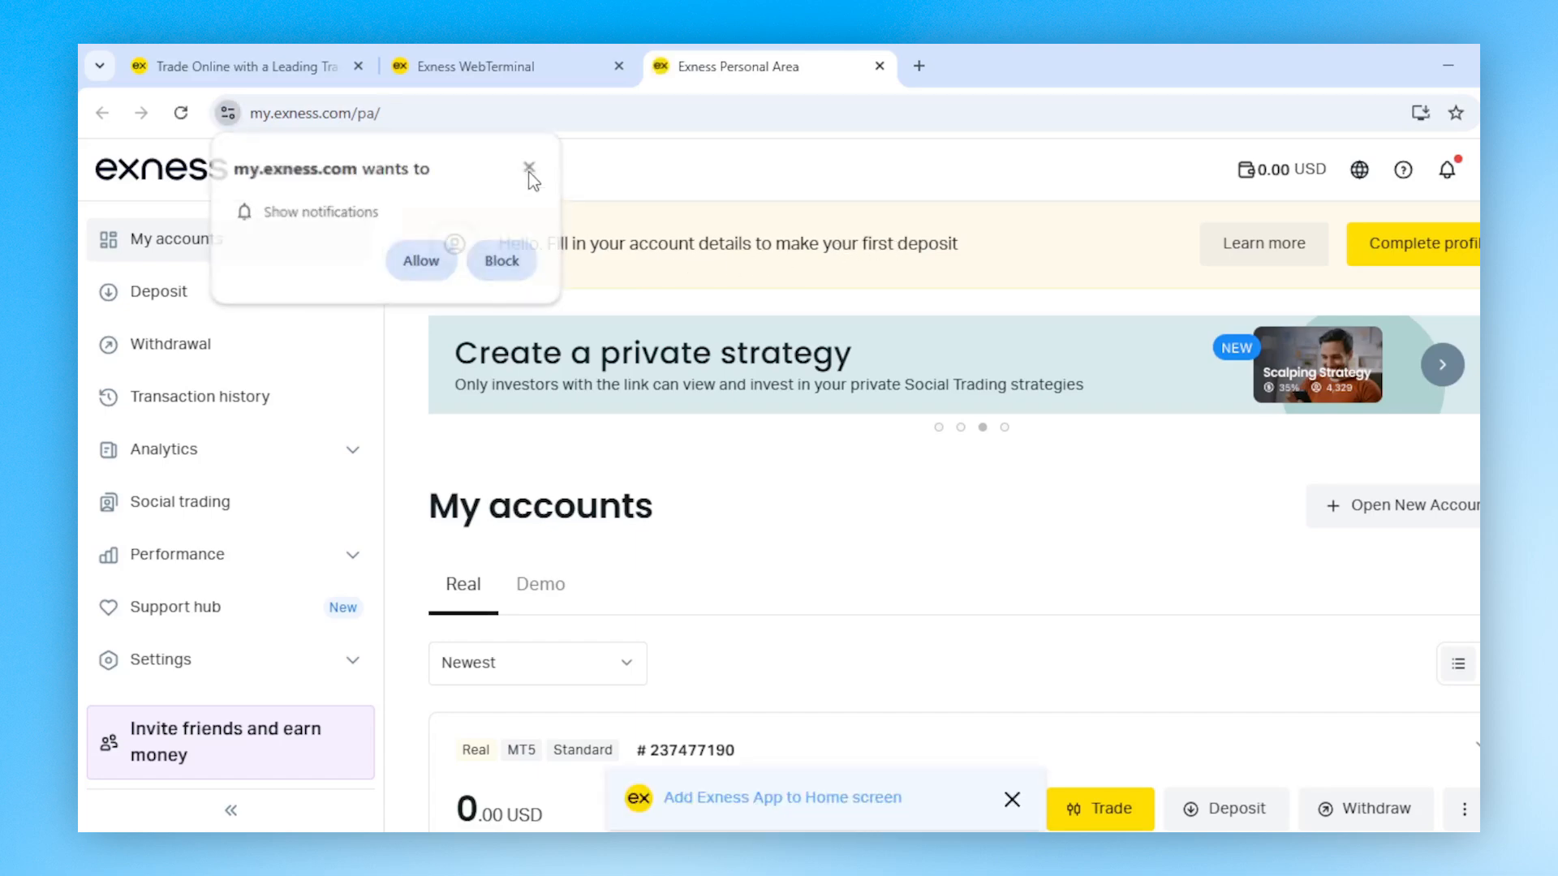
- Dismiss the notification prompt, check the demo account's 10,000 USD balance, then return to the Real account
{"action": "left_click", "coordinate": [529, 168]}
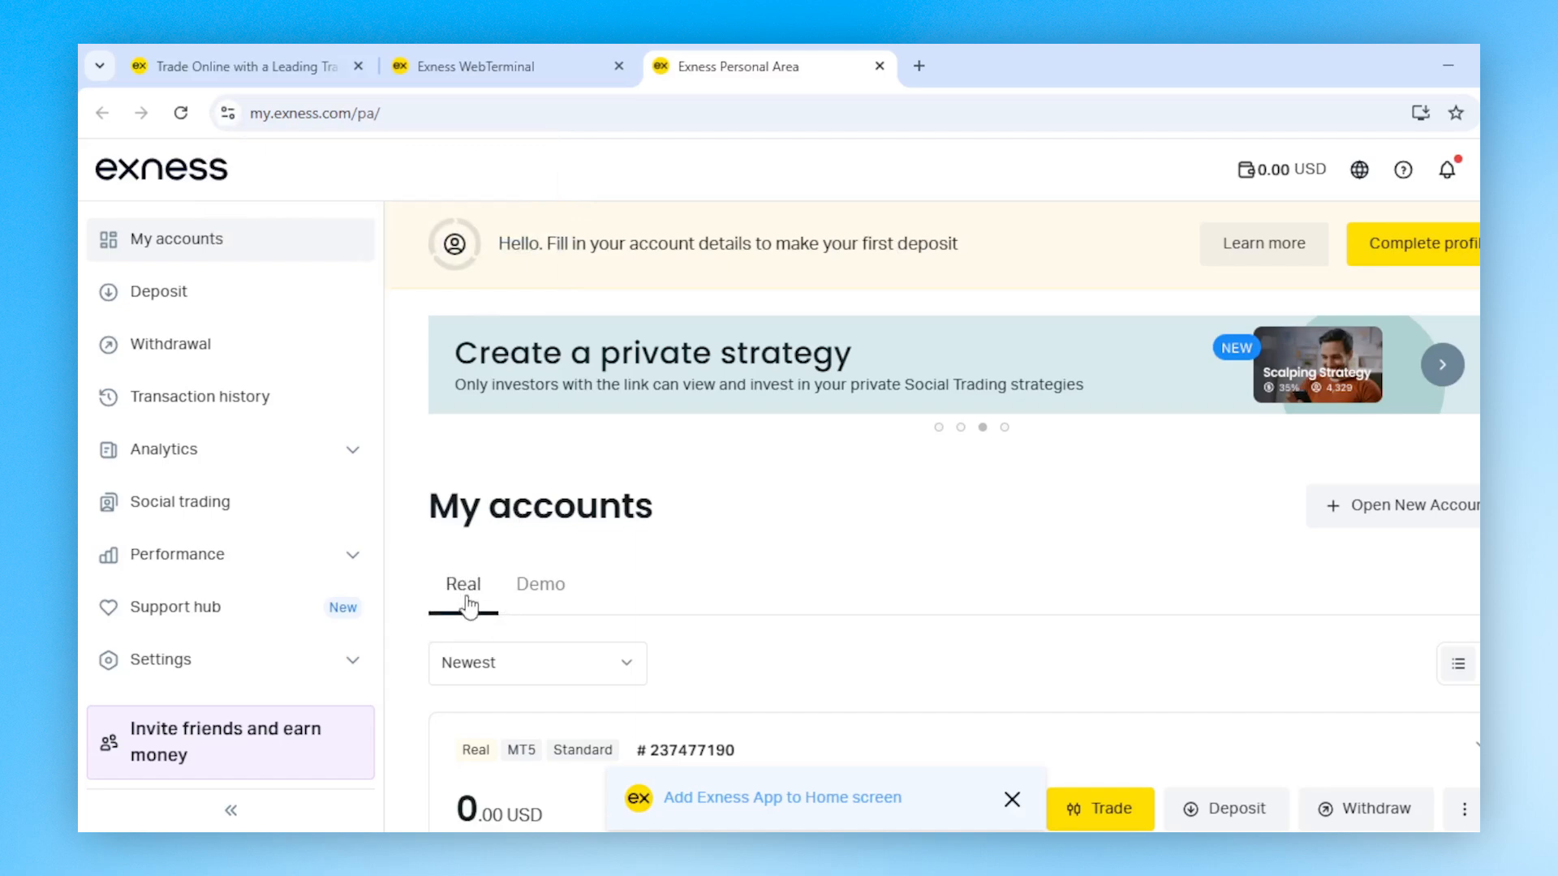
{"action": "left_click", "coordinate": [537, 595]}
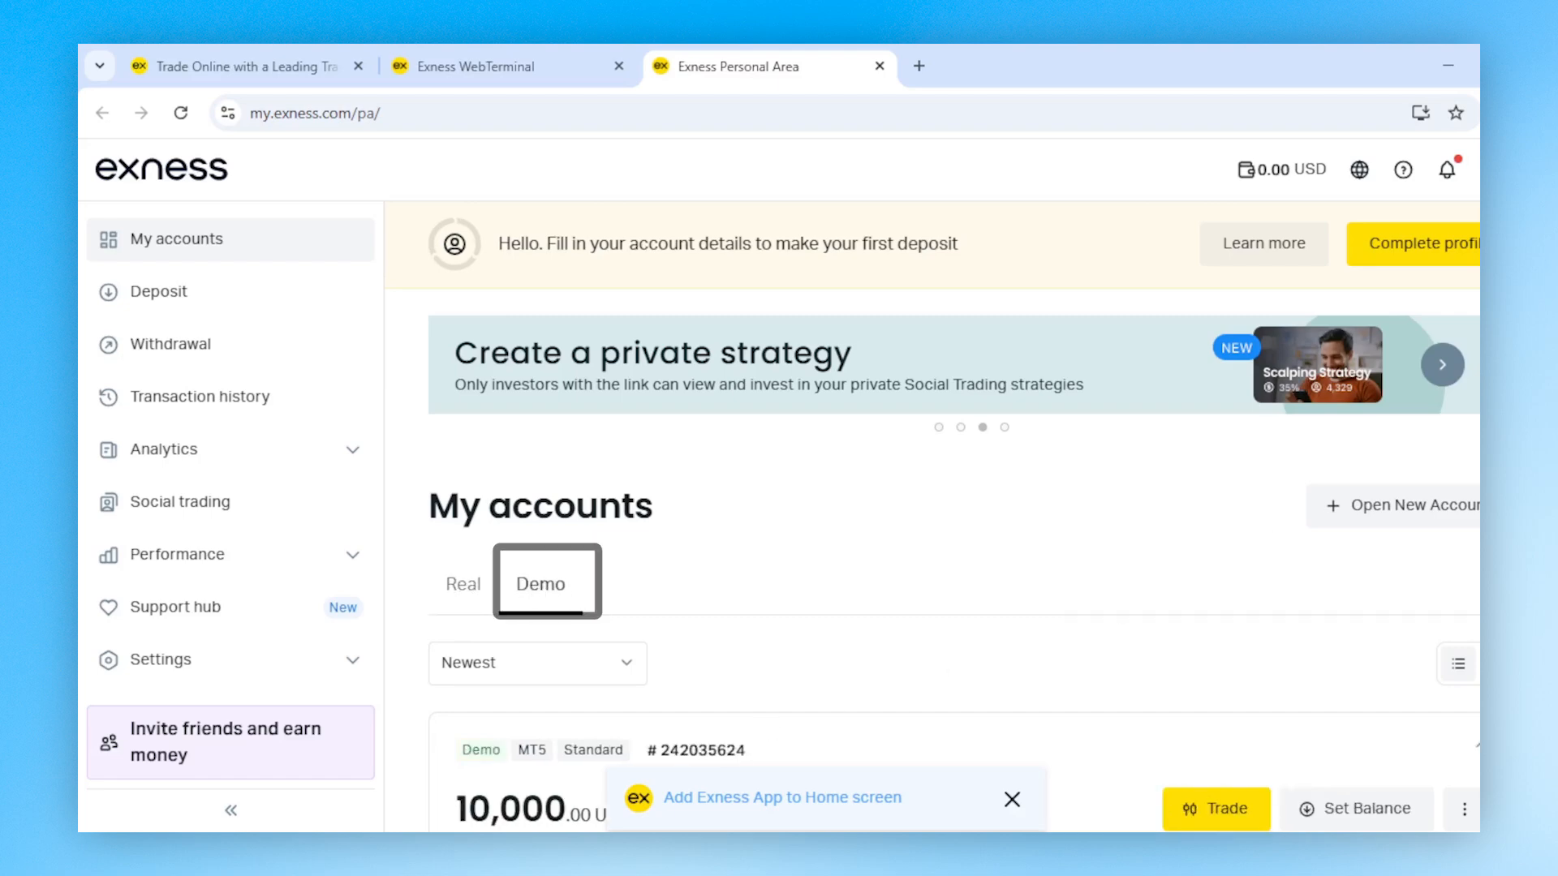
{"action": "scroll", "coordinate": [954, 516], "scroll_direction": "down", "scroll_amount": 2}
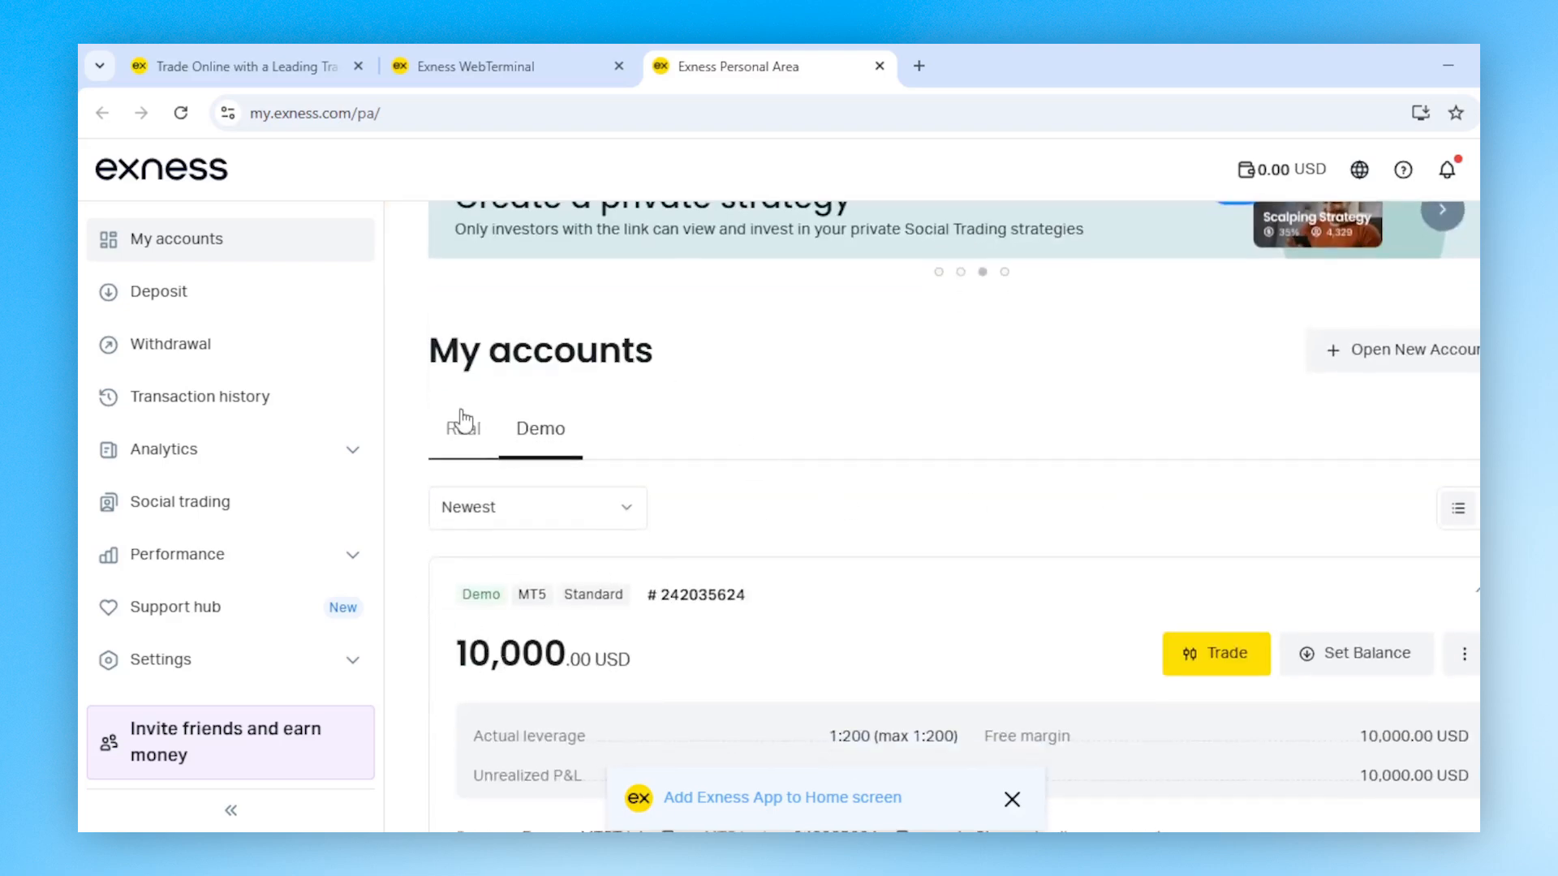
{"action": "left_click", "coordinate": [471, 444]}
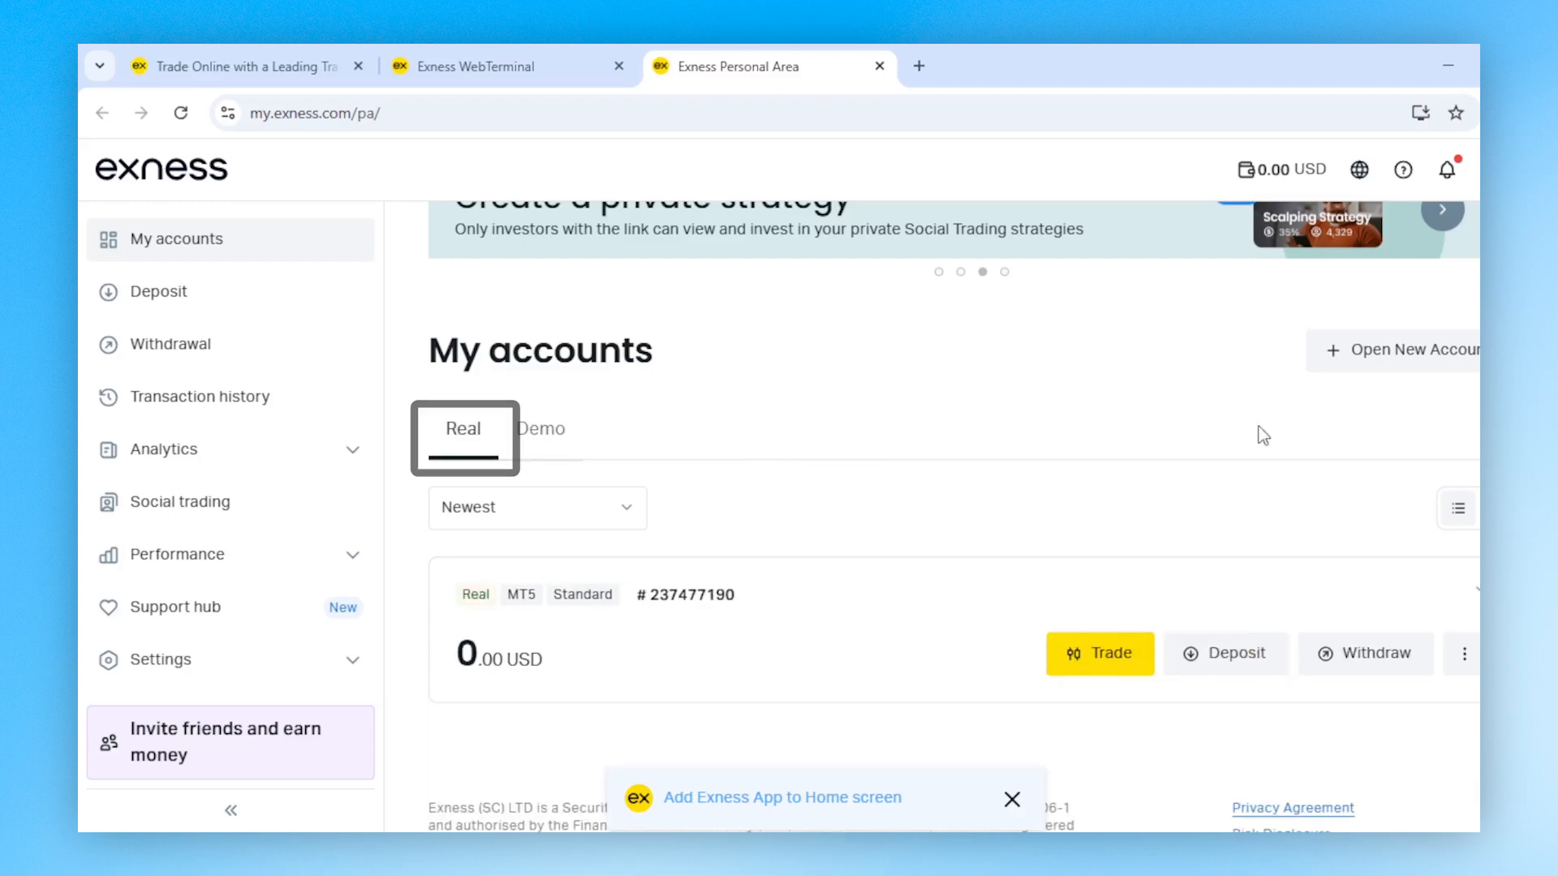
{"action": "scroll", "coordinate": [1389, 410], "scroll_direction": "up", "scroll_amount": 2}
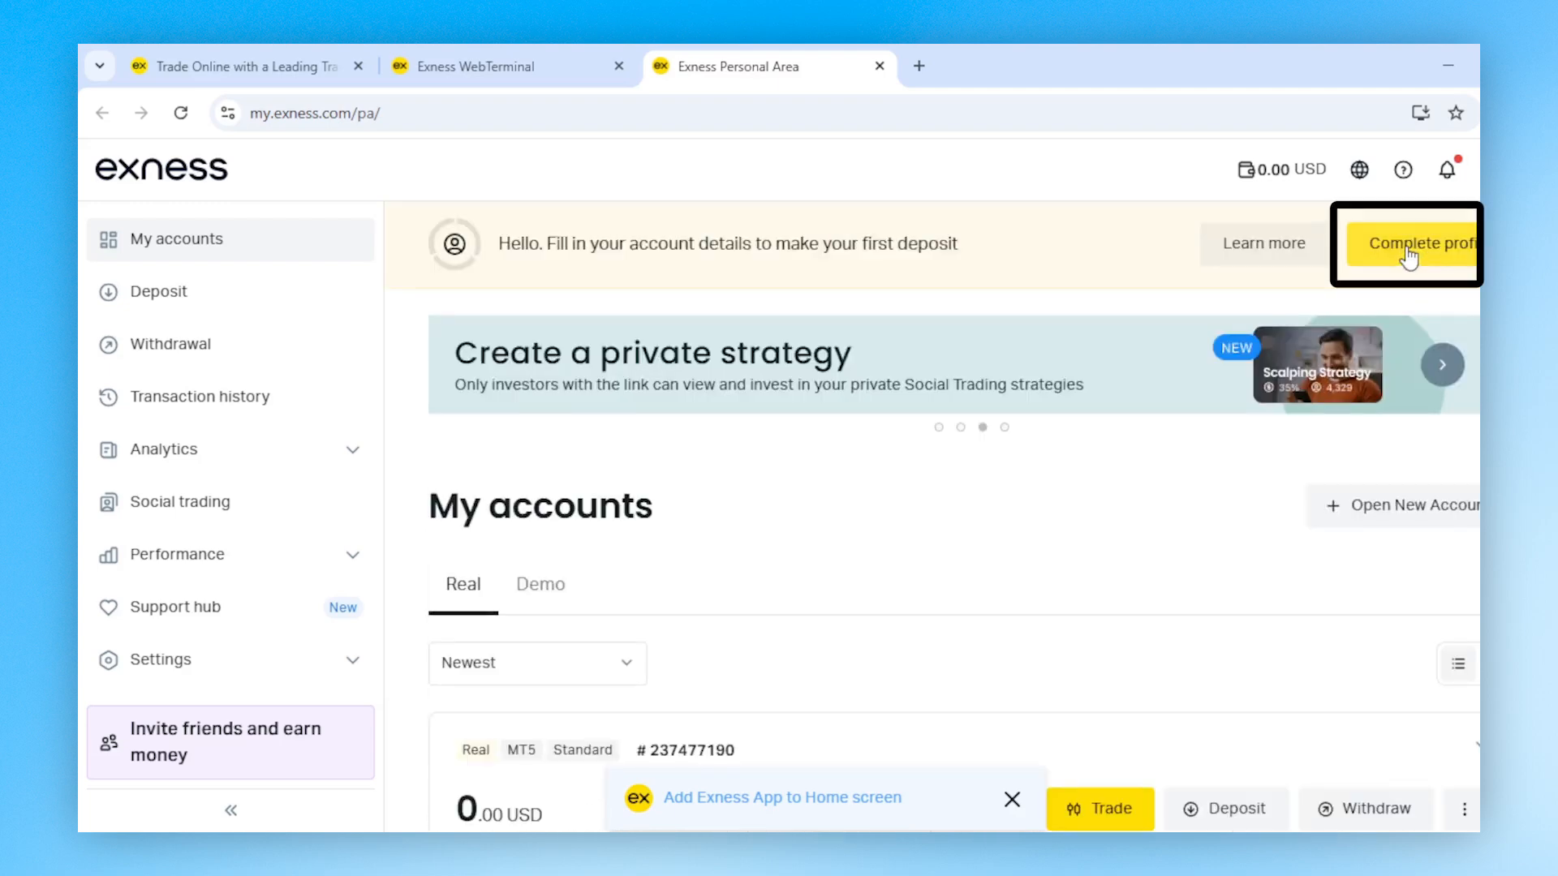
- Start profile completion and enter the emailed verification code to confirm the email address
{"action": "left_click", "coordinate": [1408, 256]}
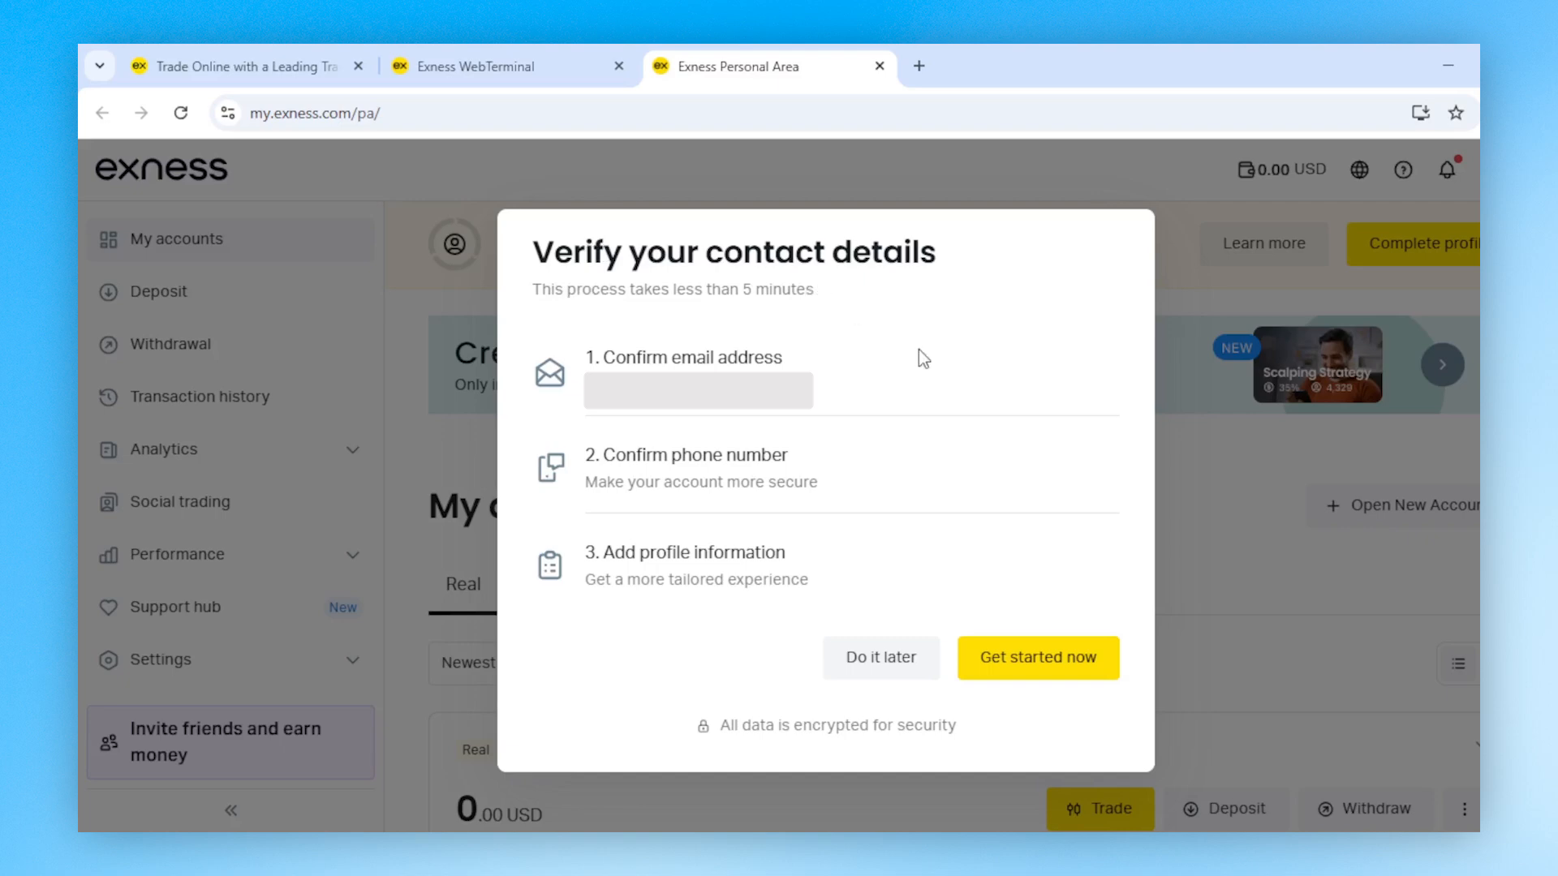
{"action": "left_click", "coordinate": [1010, 659]}
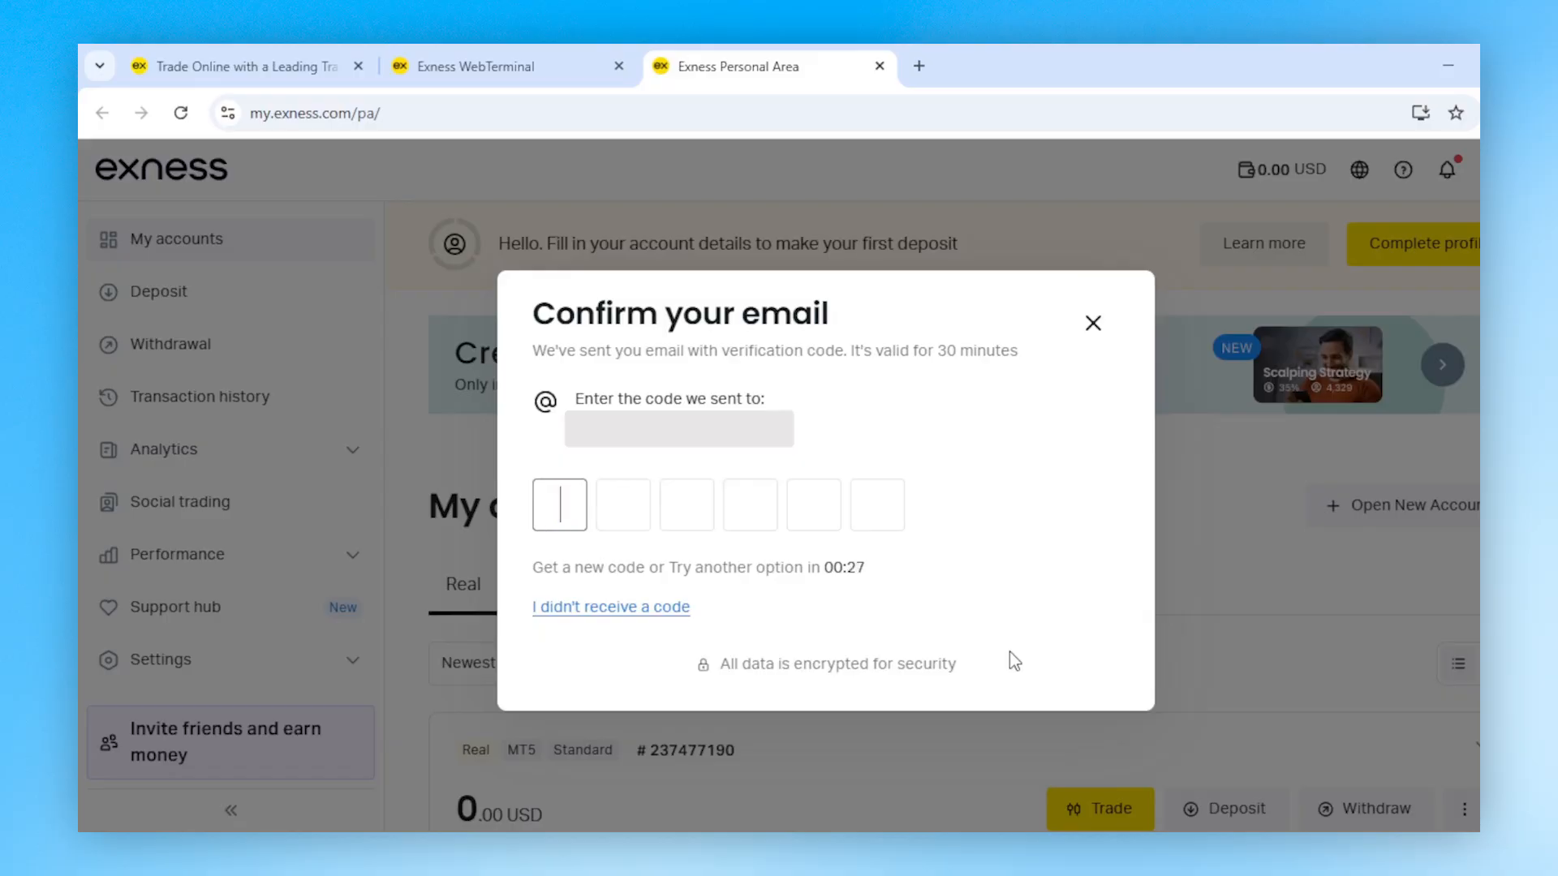
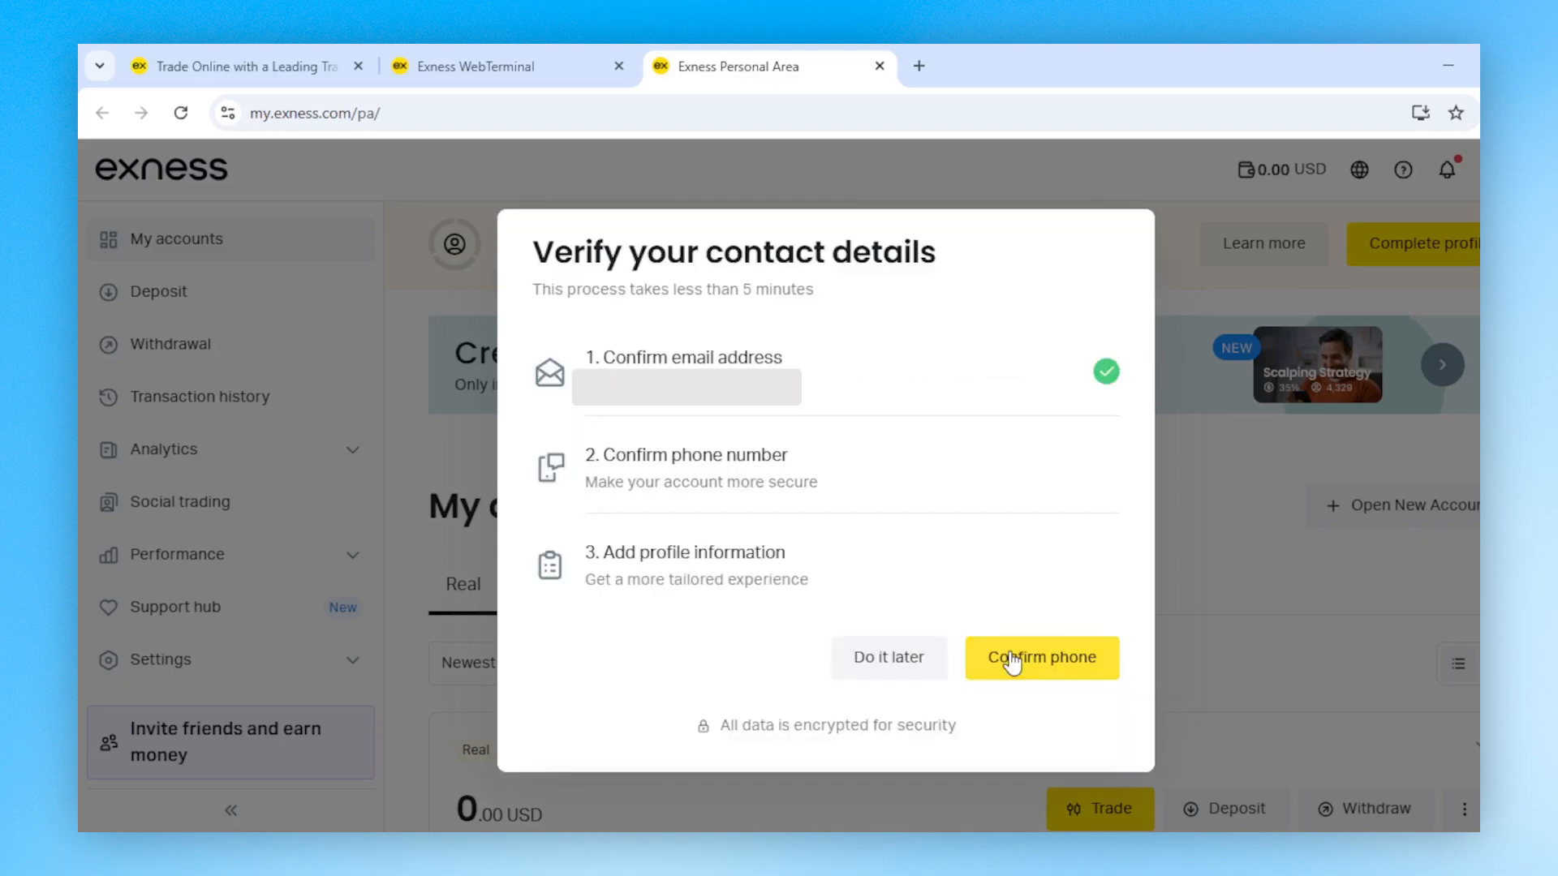
- Enter the phone number, request an SMS code, dismiss Chrome's alert and type the texted code
{"action": "left_click", "coordinate": [1012, 662]}
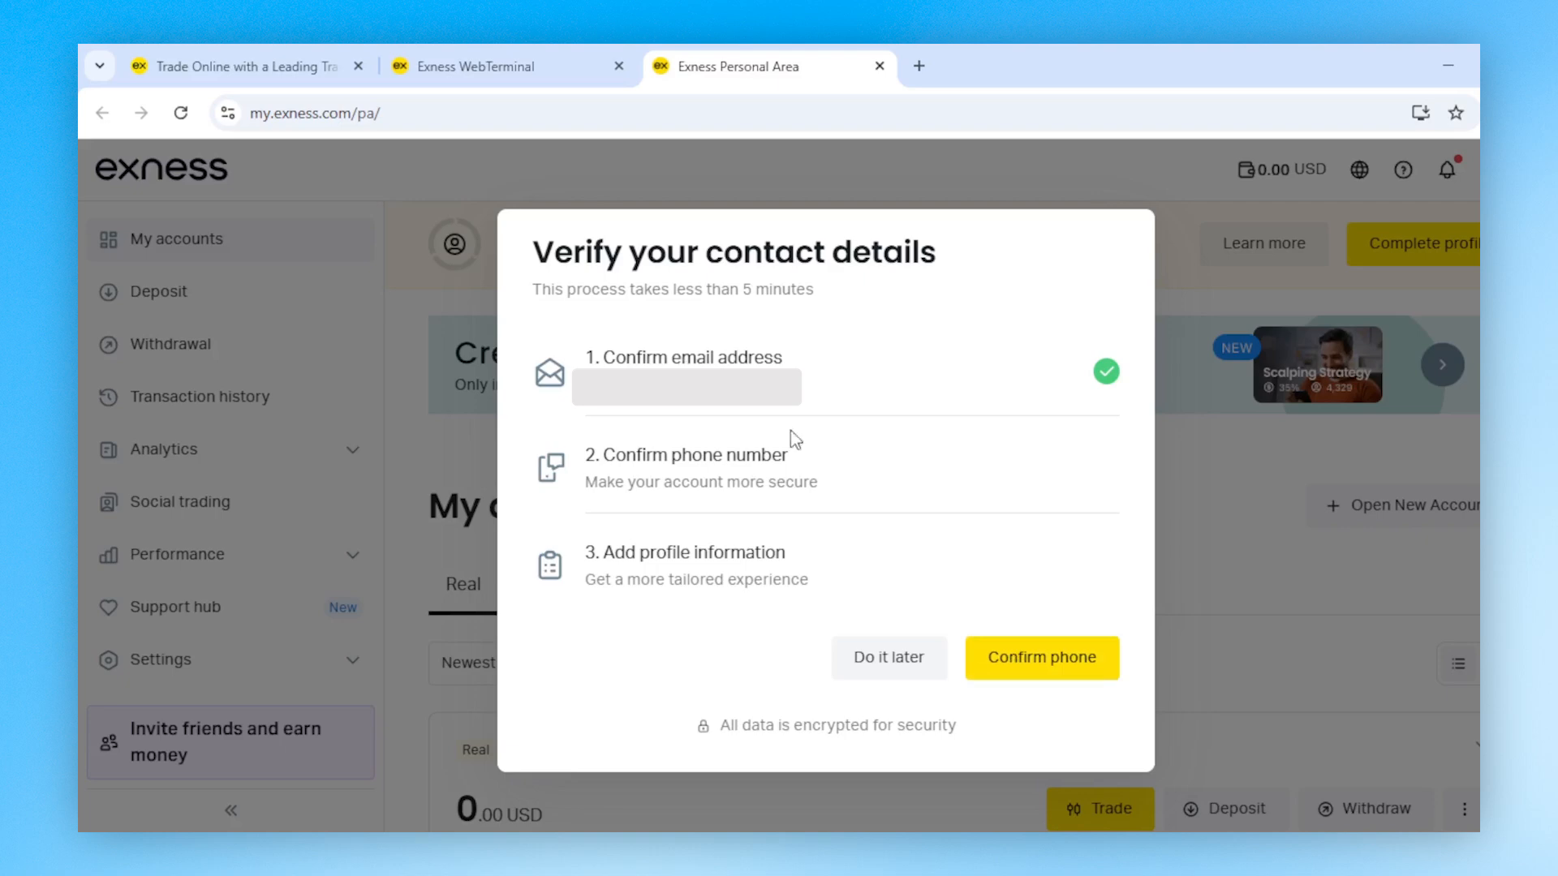
{"action": "left_click", "coordinate": [1044, 664]}
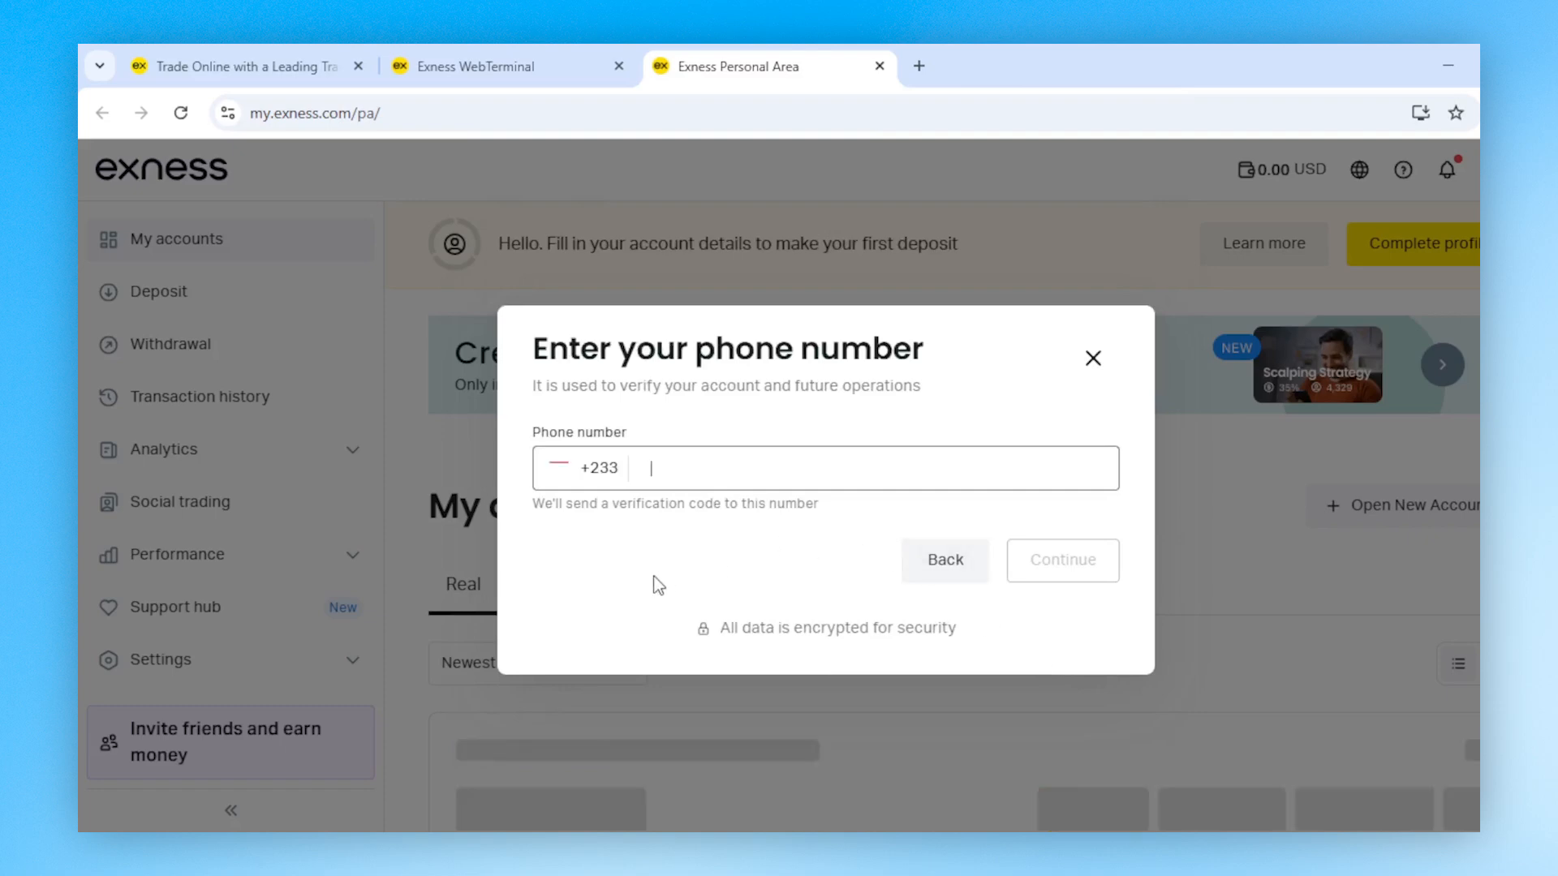
{"action": "type", "text": "5"}
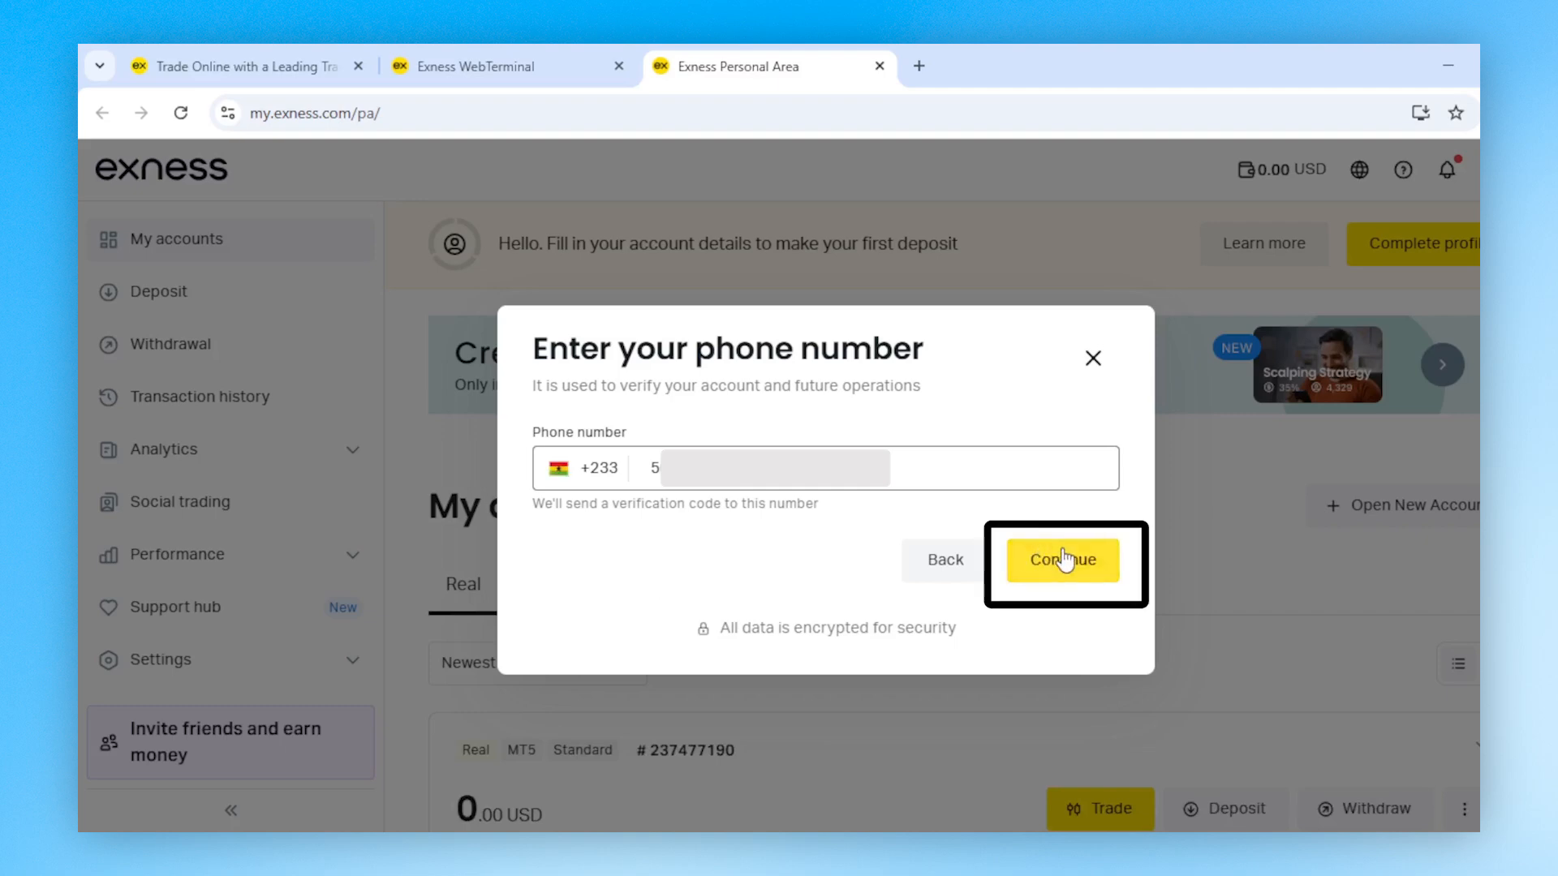
{"action": "left_click", "coordinate": [1059, 558]}
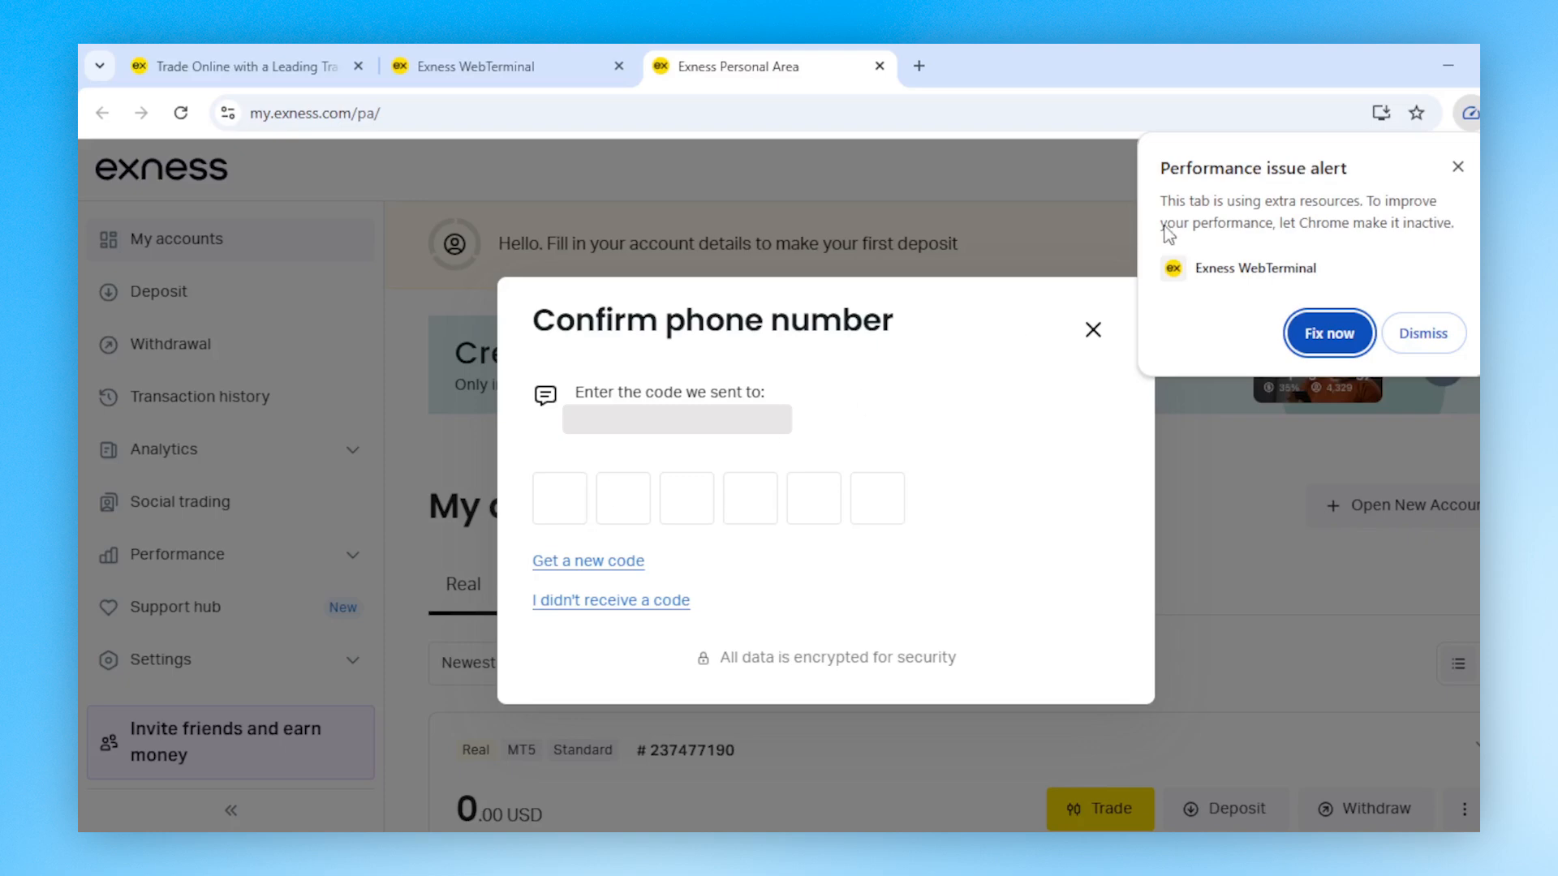
{"action": "left_click", "coordinate": [1458, 167]}
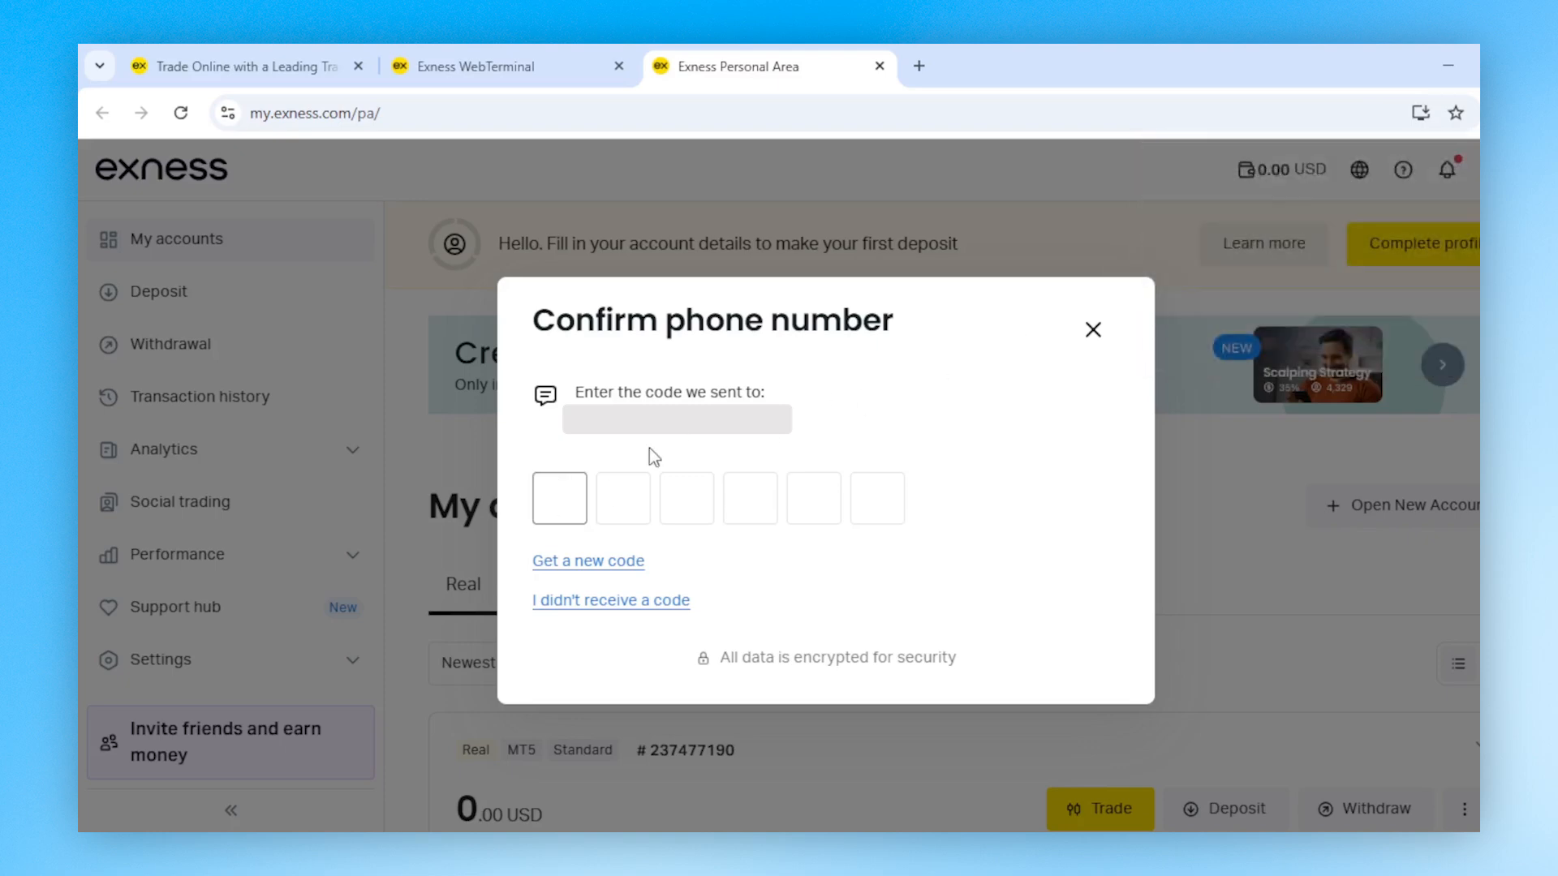
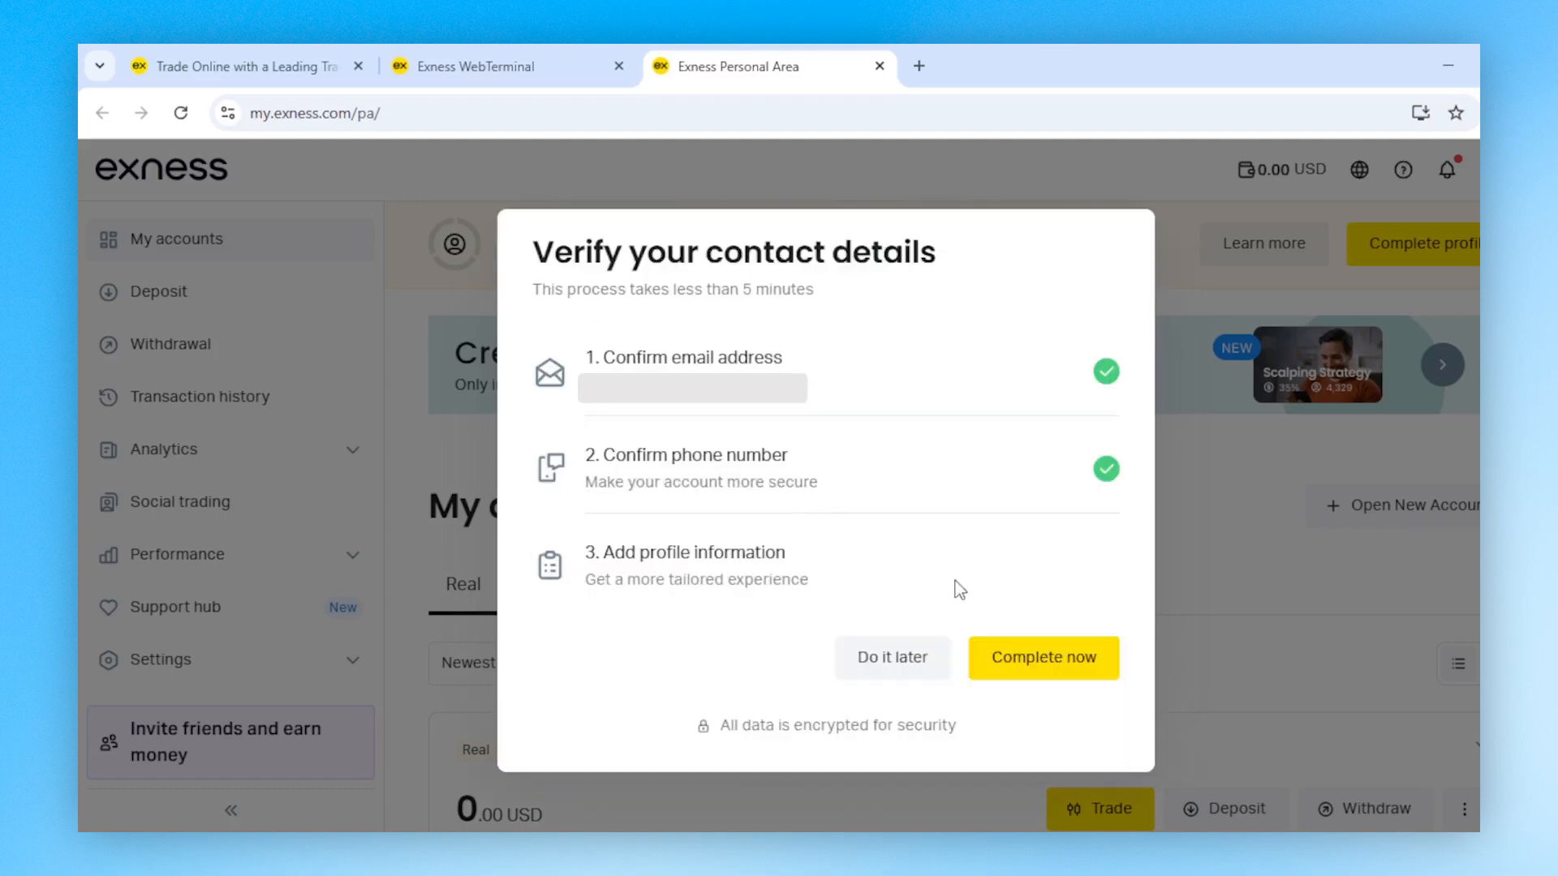
- Fill in first and last name, birth date, address and Male gender, then submit the profile form
{"action": "left_click", "coordinate": [1038, 659]}
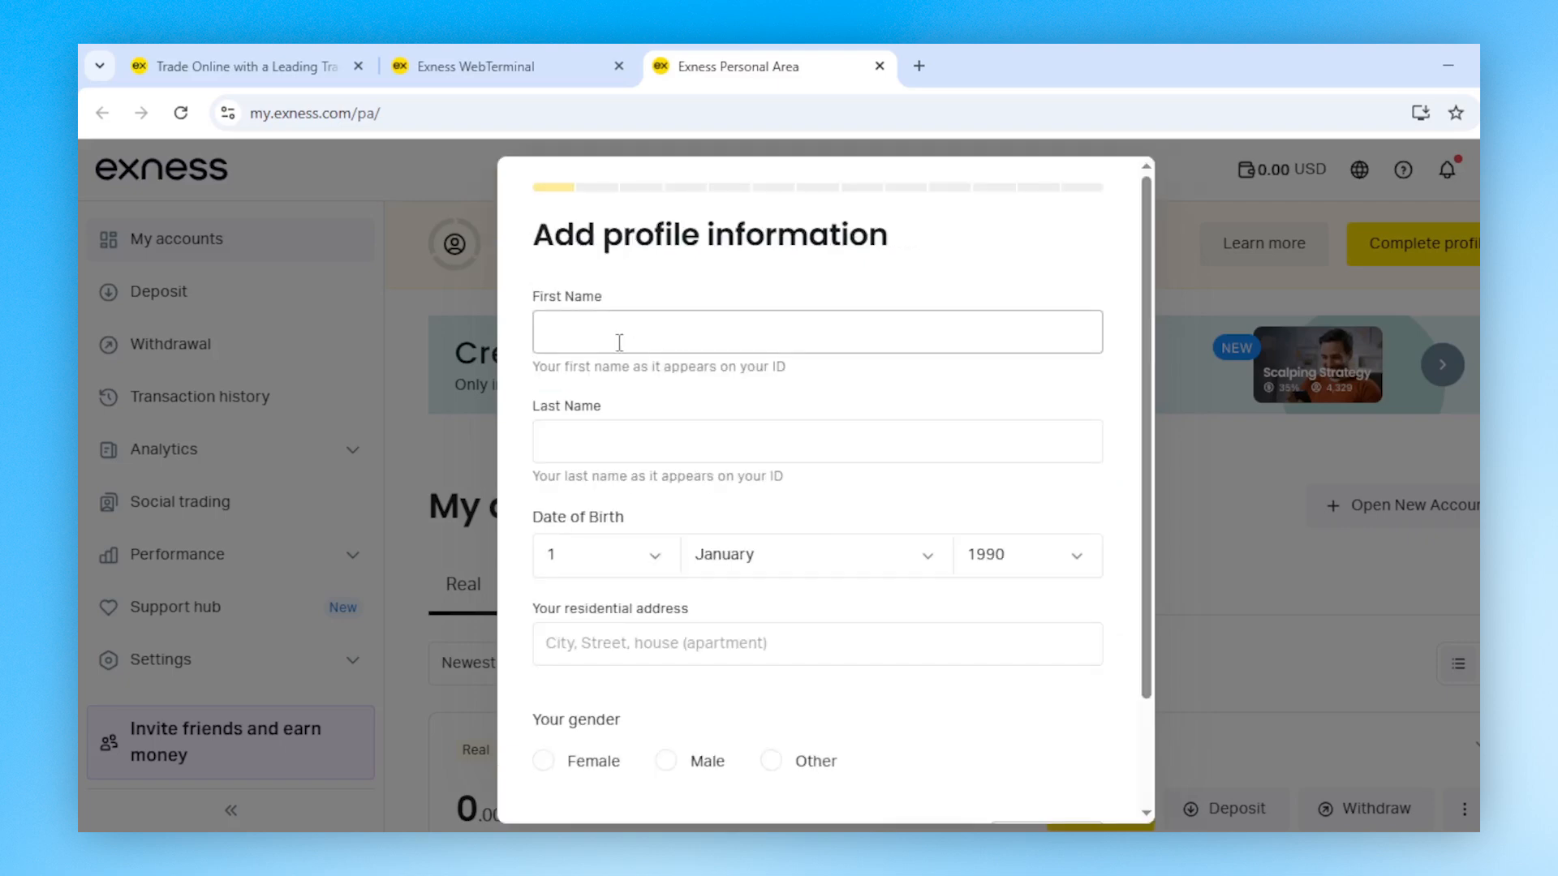
{"action": "left_click", "coordinate": [584, 334]}
{"action": "type", "text": "S"}
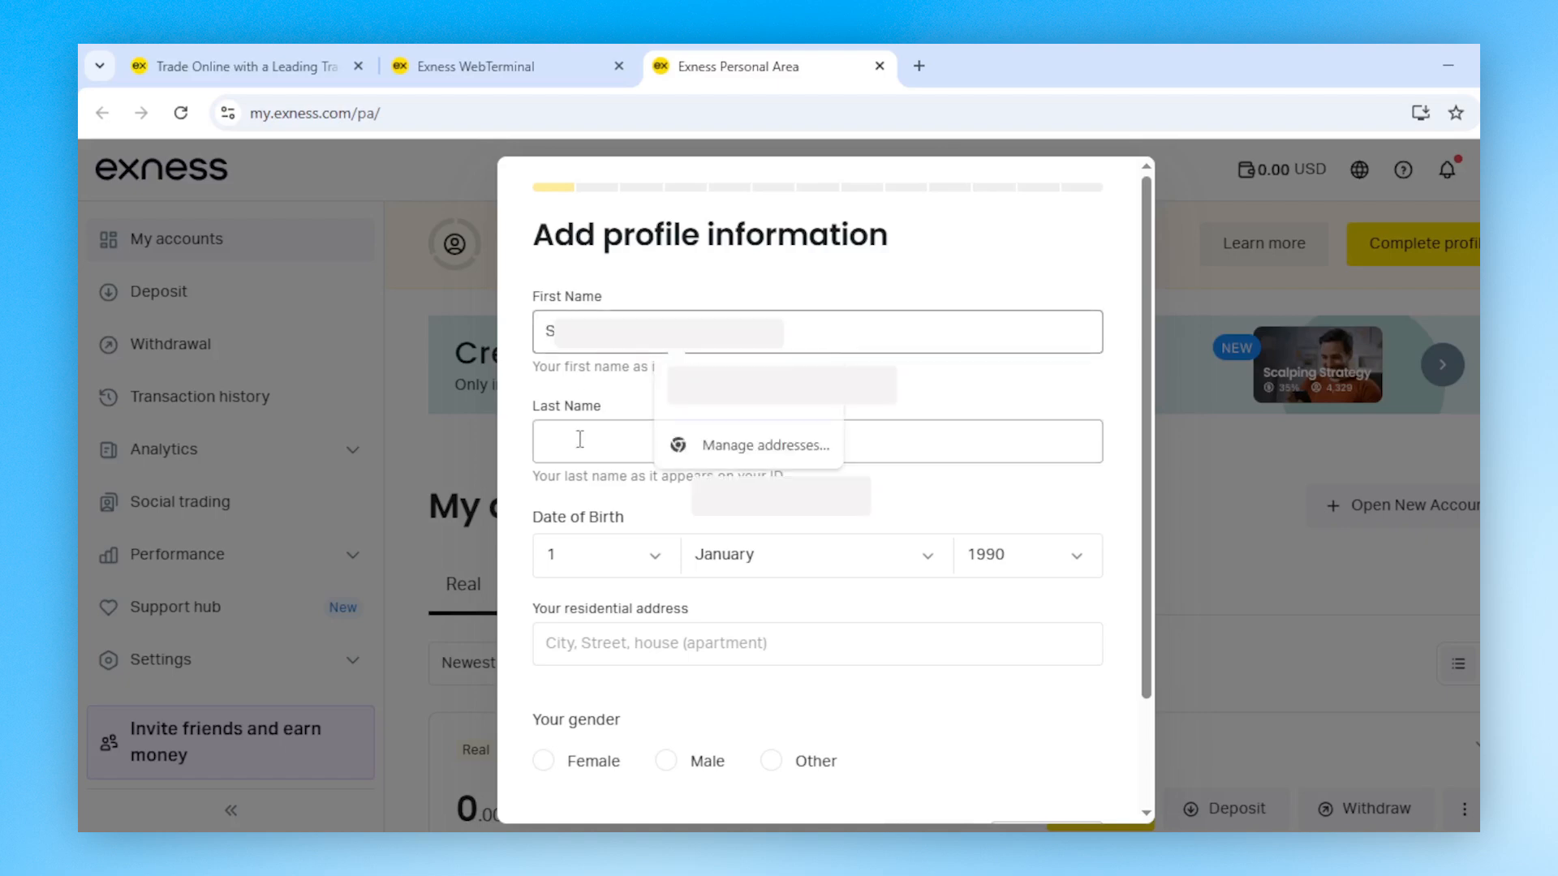
{"action": "left_click", "coordinate": [581, 439]}
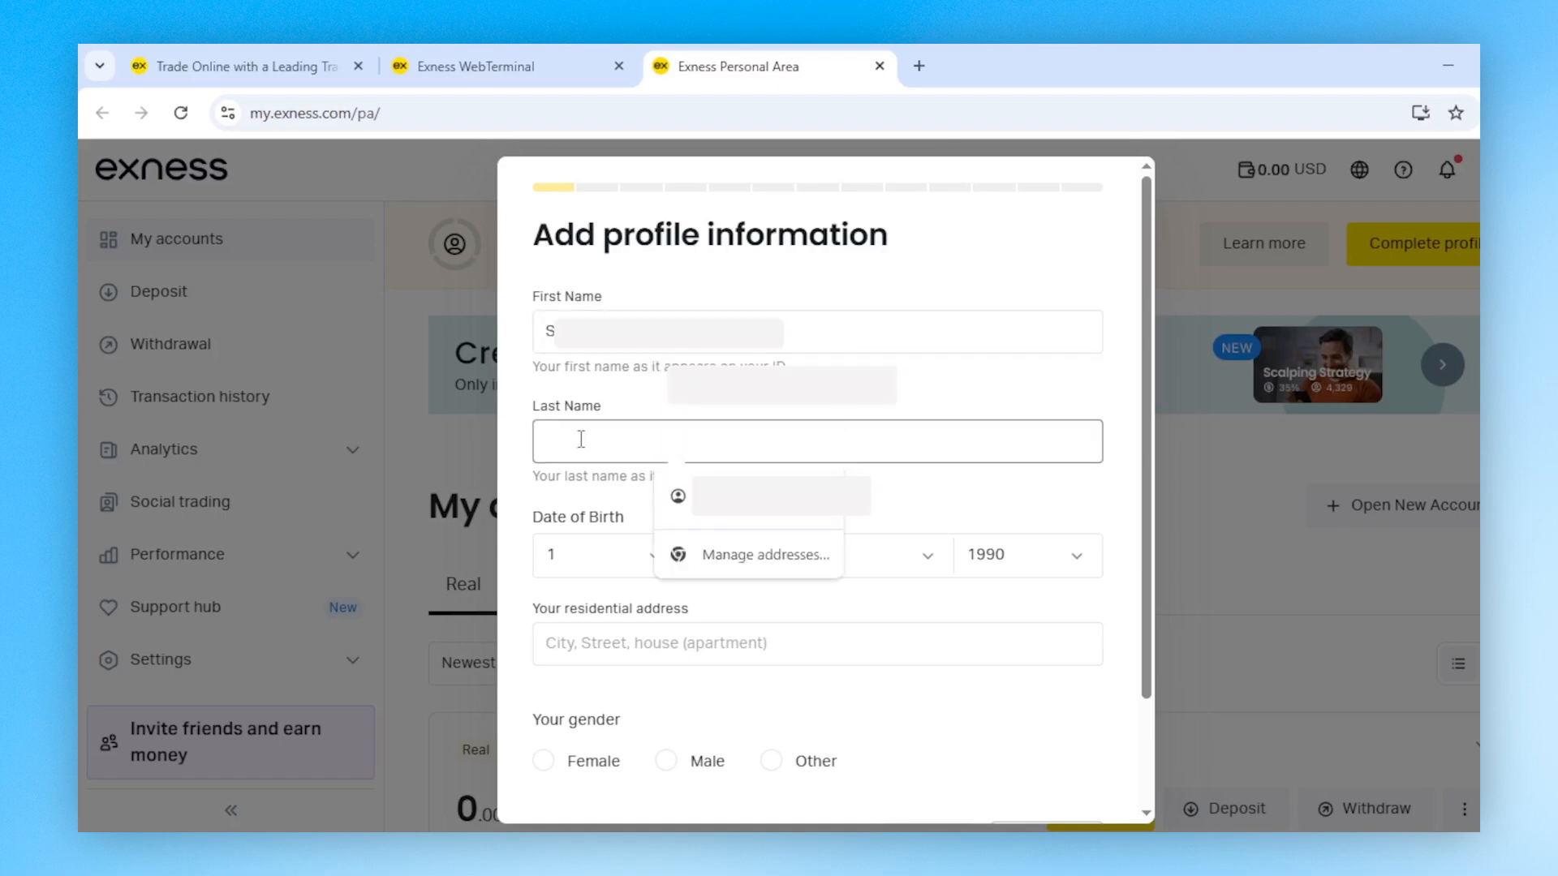
{"action": "left_click", "coordinate": [763, 496]}
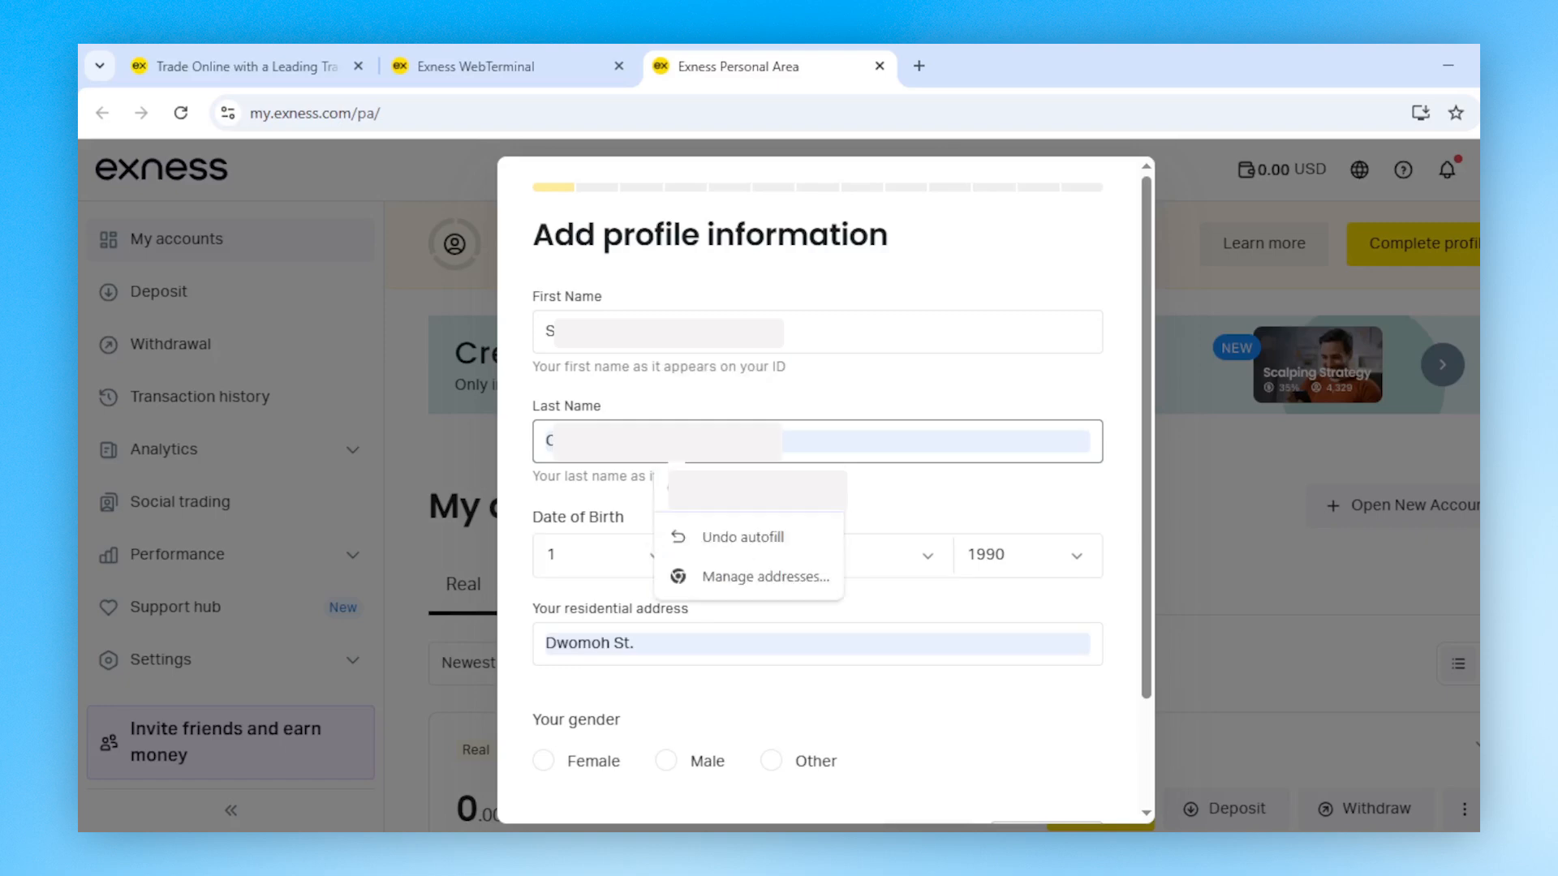
{"action": "type", "text": "E"}
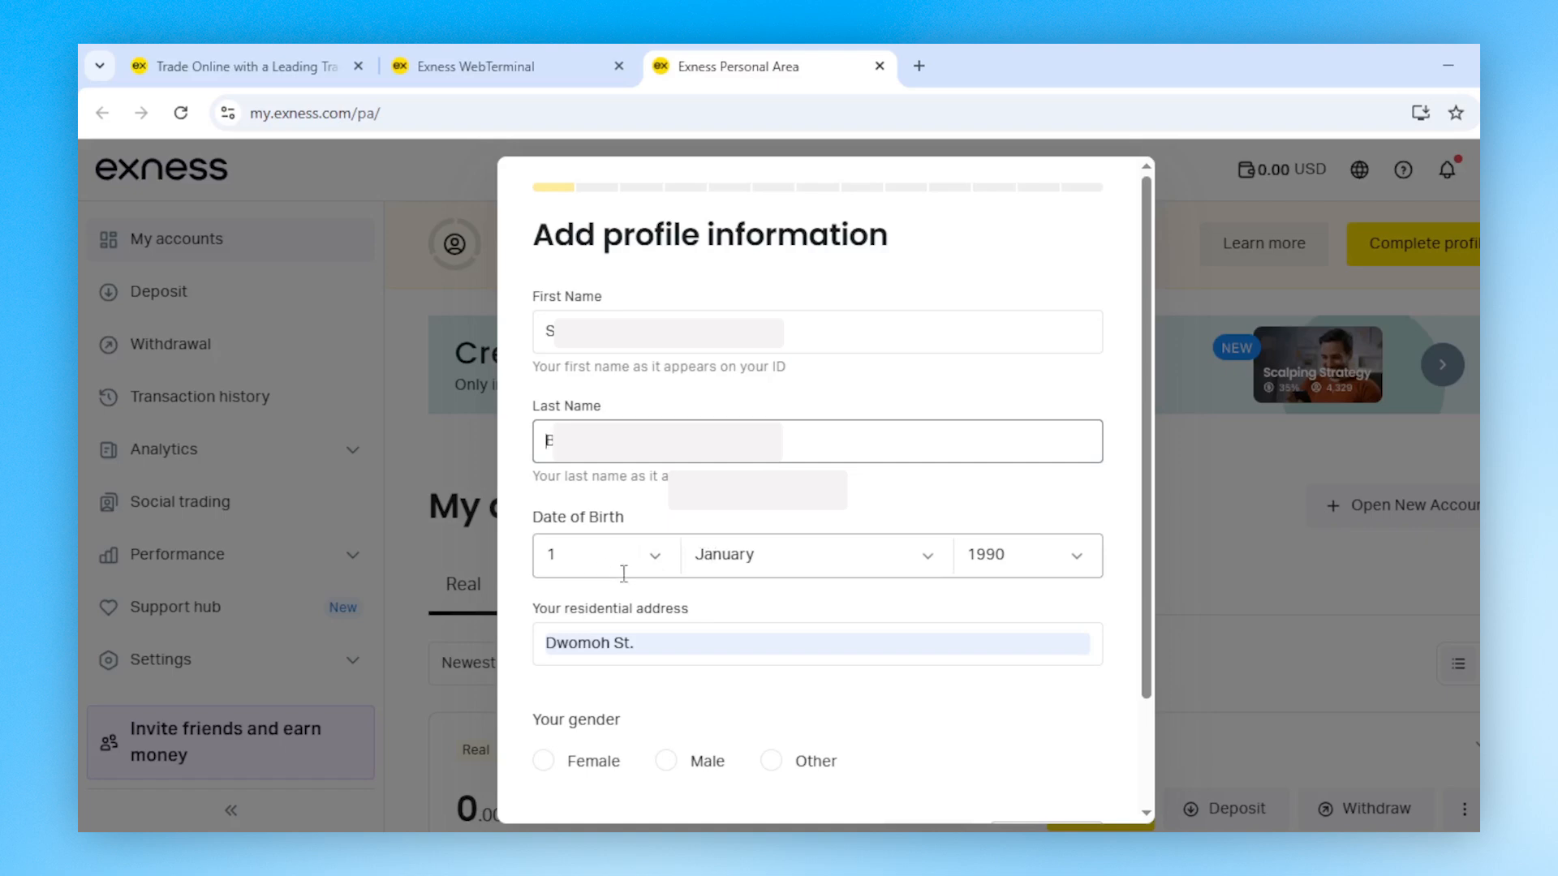
{"action": "left_click", "coordinate": [1076, 556]}
{"action": "left_click_drag", "start_coordinate": [1093, 329], "coordinate": [1097, 318]}
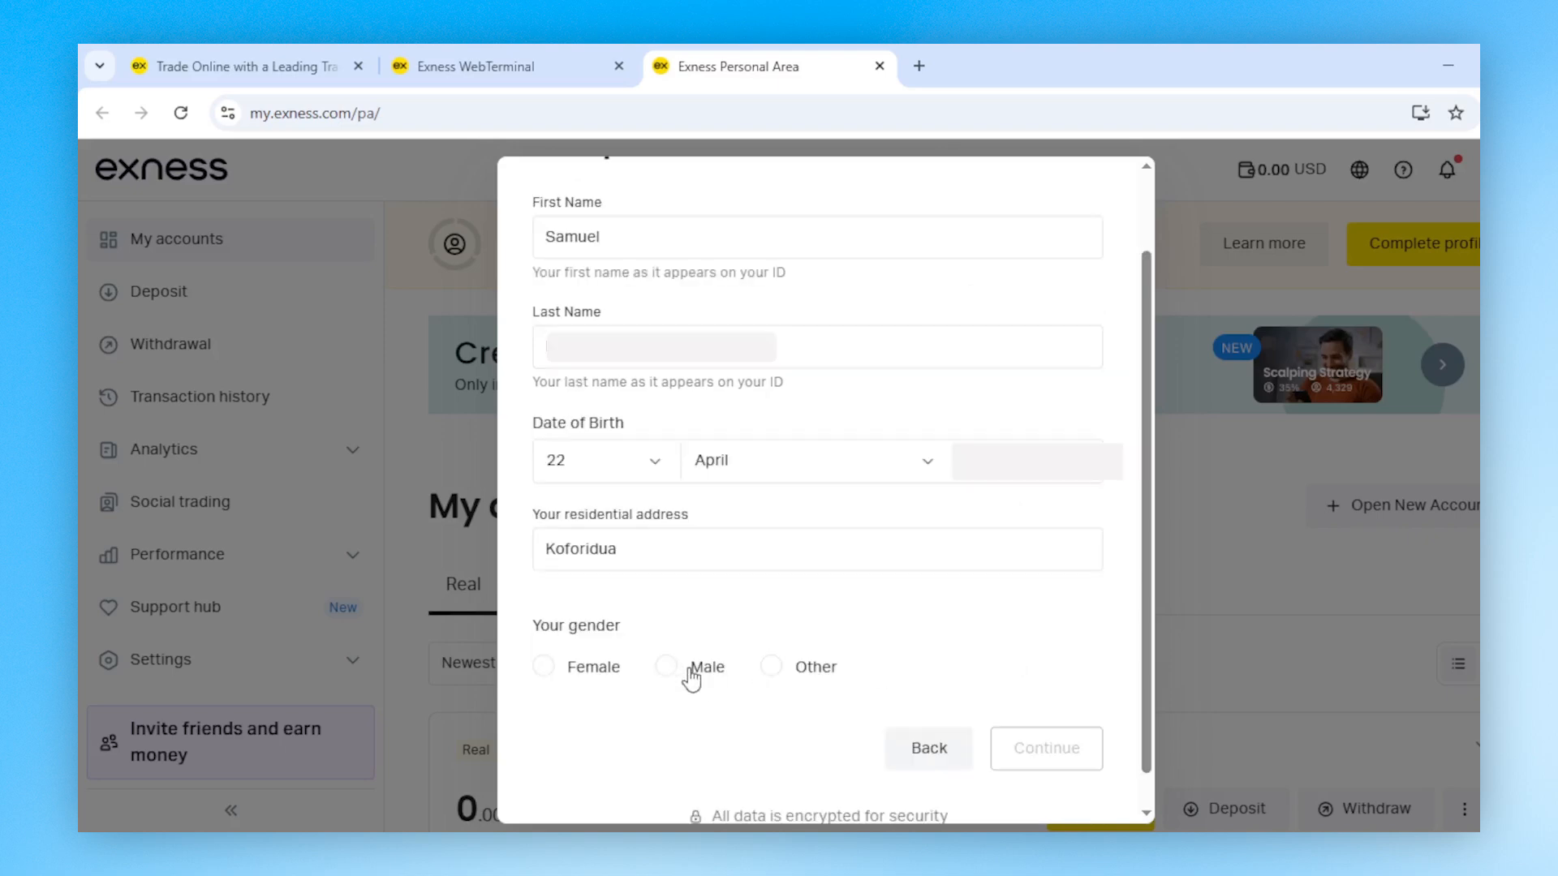
{"action": "left_click", "coordinate": [692, 675]}
{"action": "left_click", "coordinate": [1028, 767]}
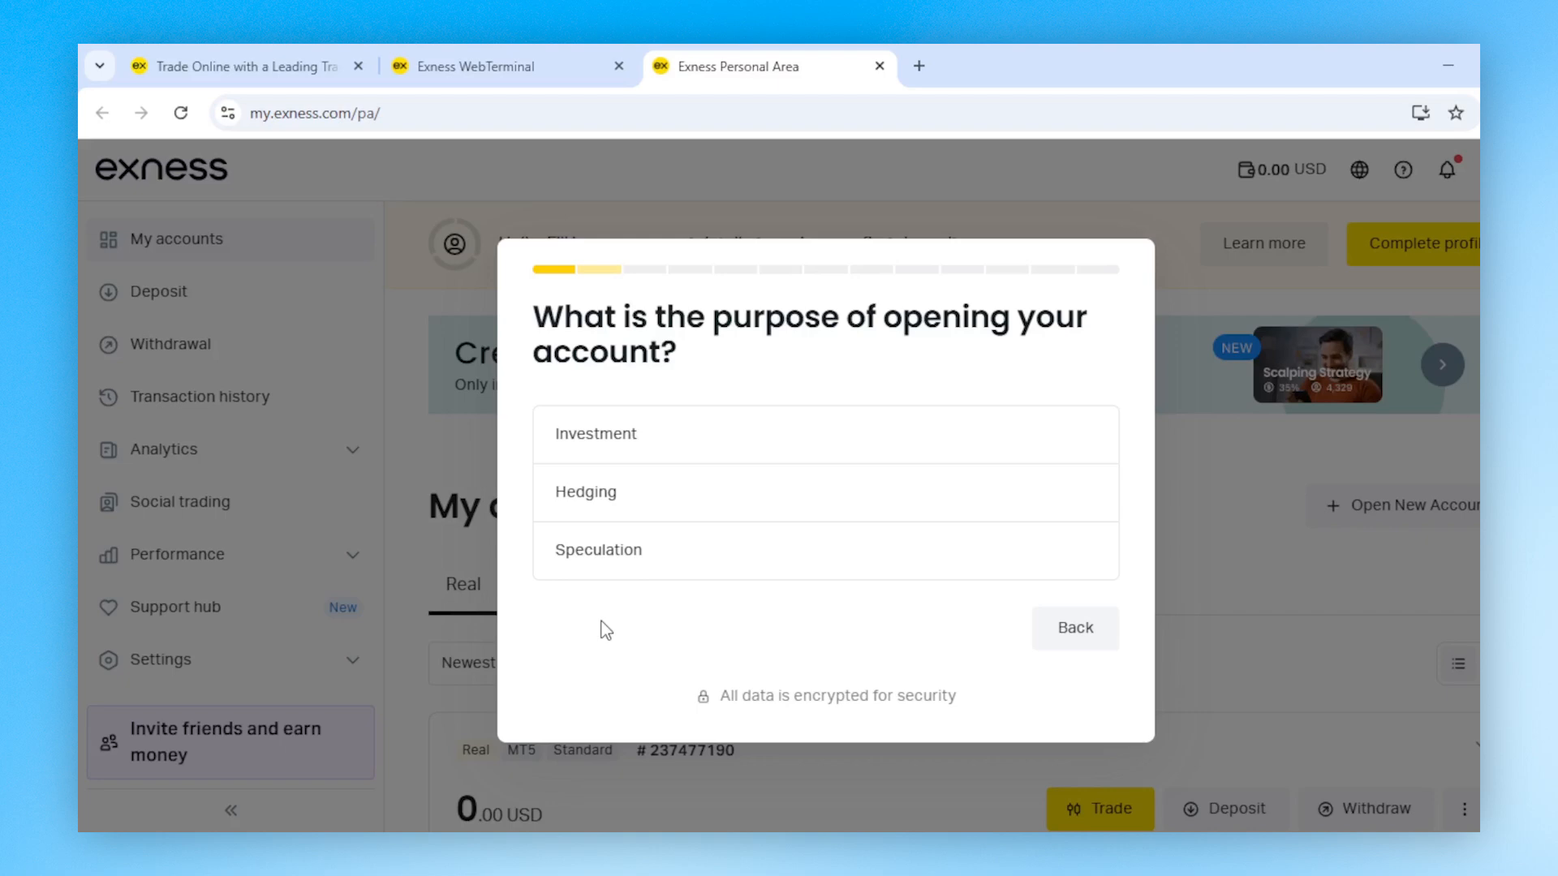
- Answer Speculation as account purpose and Employment / business proceeds as income source, then continue
{"action": "left_click", "coordinate": [606, 575]}
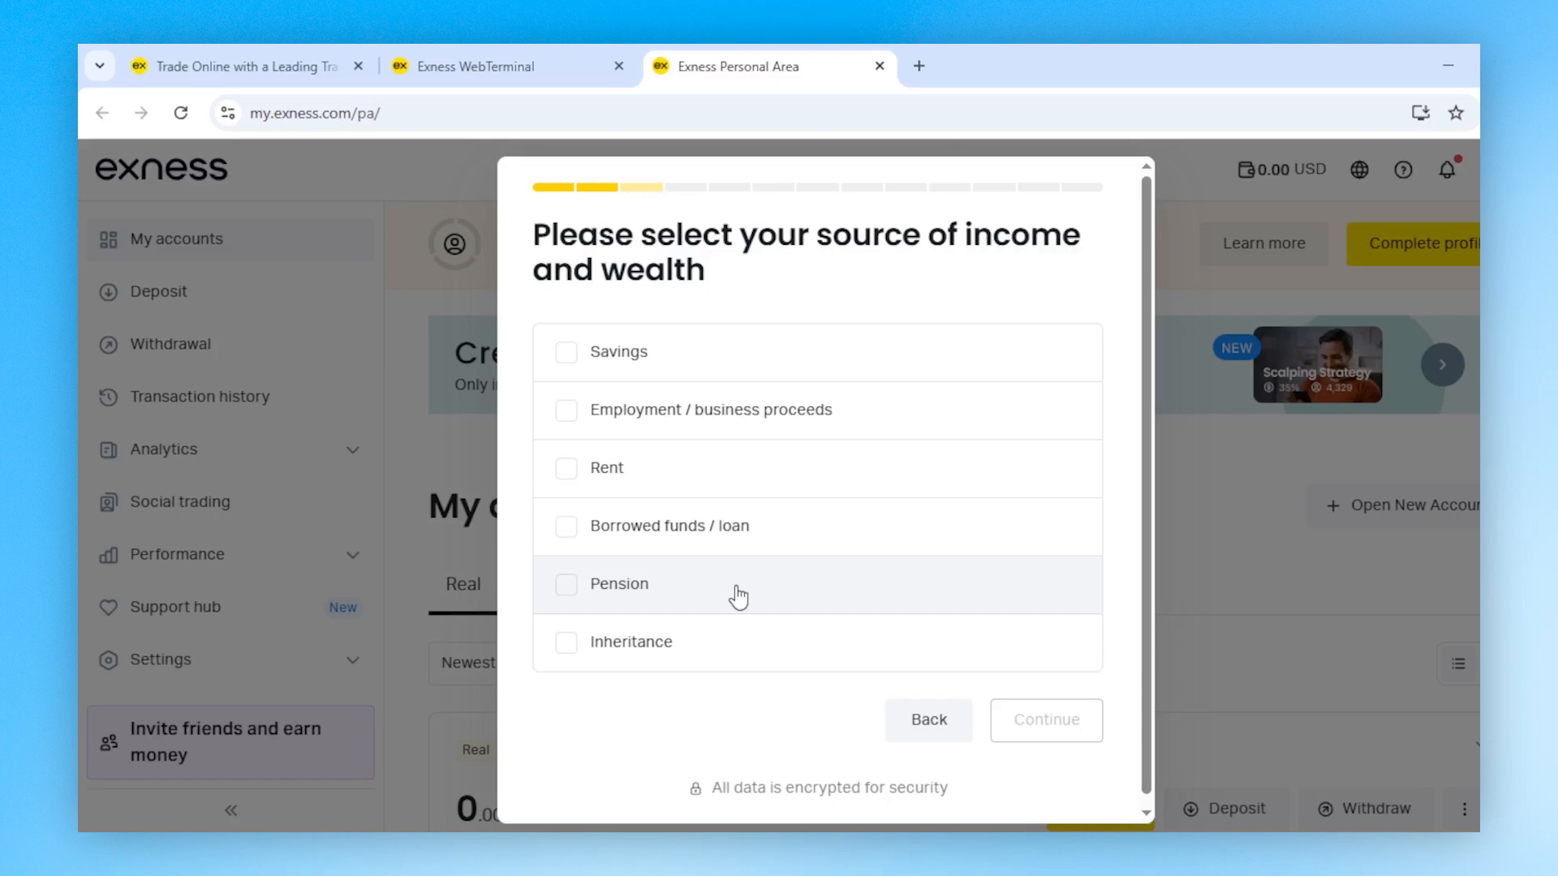
{"action": "left_click", "coordinate": [610, 425]}
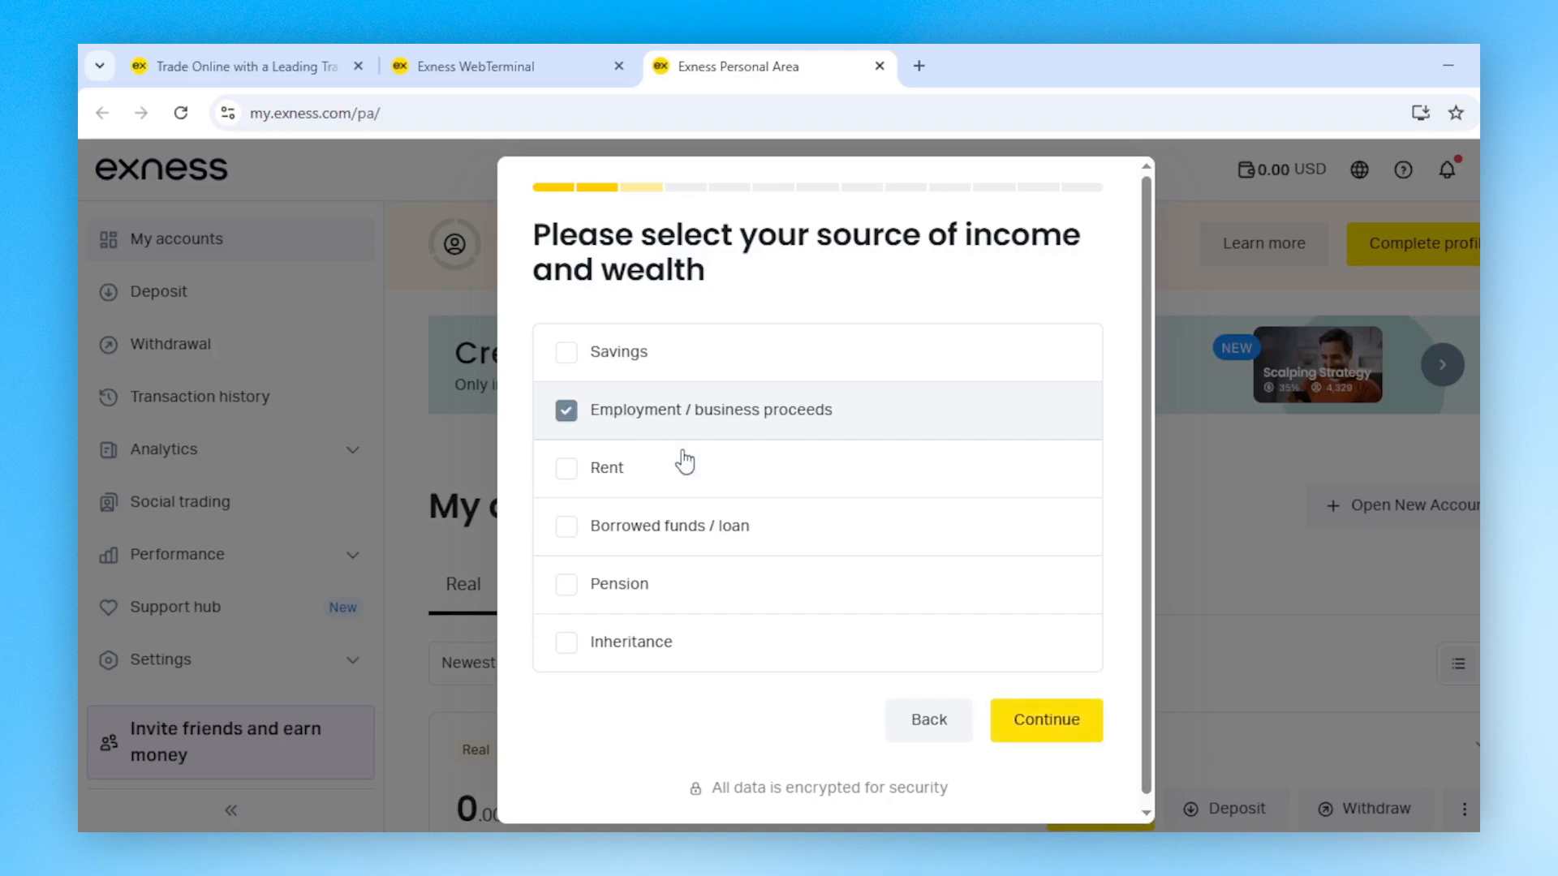
{"action": "left_click", "coordinate": [1003, 730]}
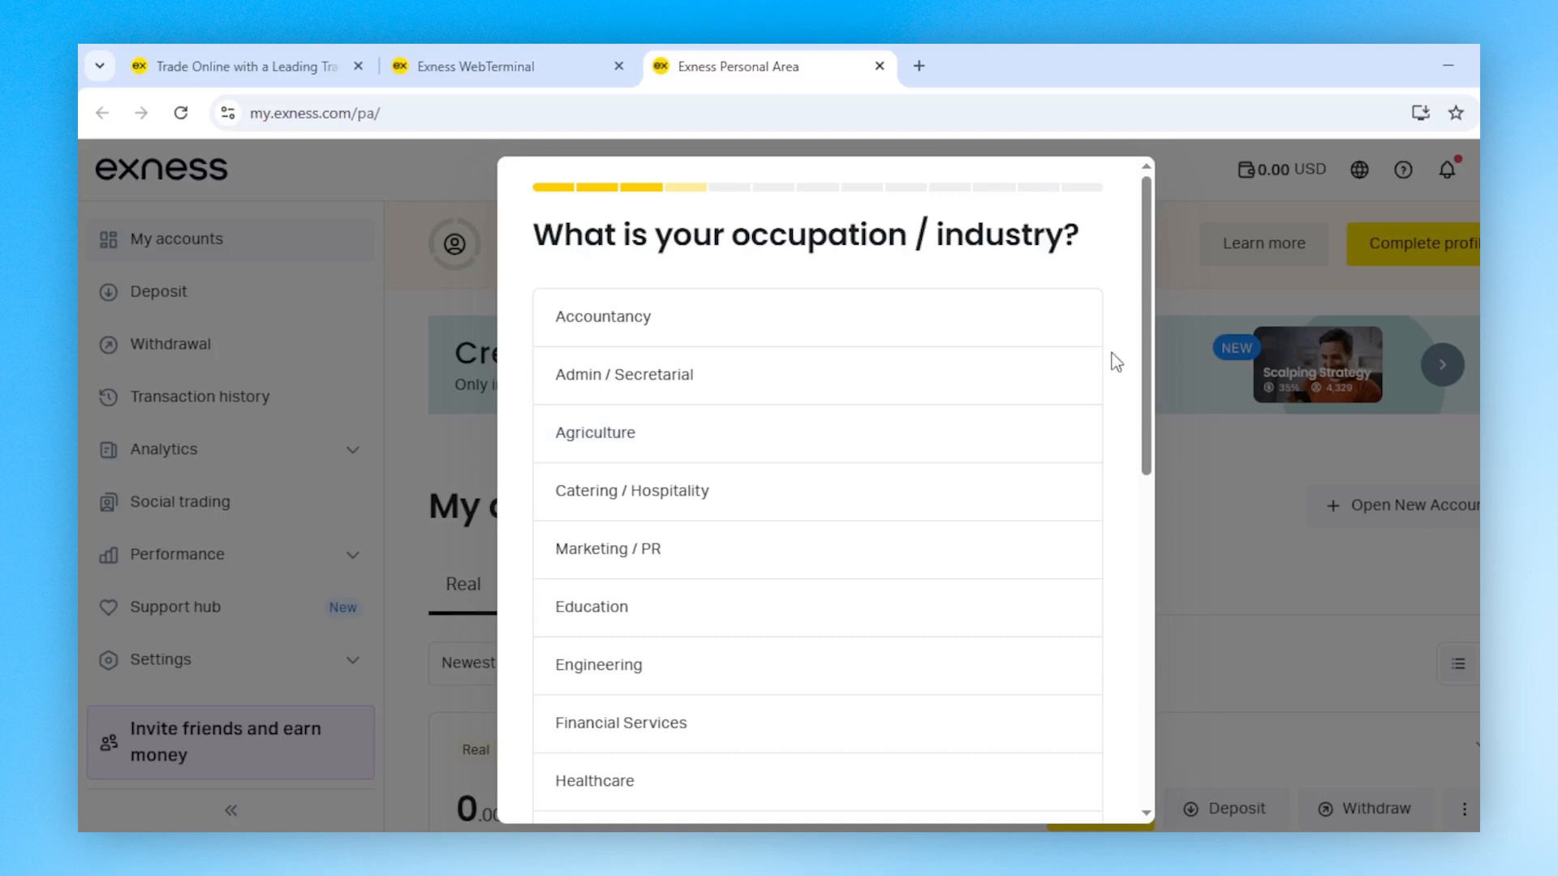
- Select IT from the occupation / industry list and continue
{"action": "mouse_move", "coordinate": [1147, 329]}
{"action": "left_mouse_down"}
{"action": "mouse_move", "coordinate": [1145, 728]}
{"action": "mouse_move", "coordinate": [1145, 627]}
{"action": "left_mouse_up"}
{"action": "left_click_drag", "start_coordinate": [1145, 592], "coordinate": [1145, 591]}
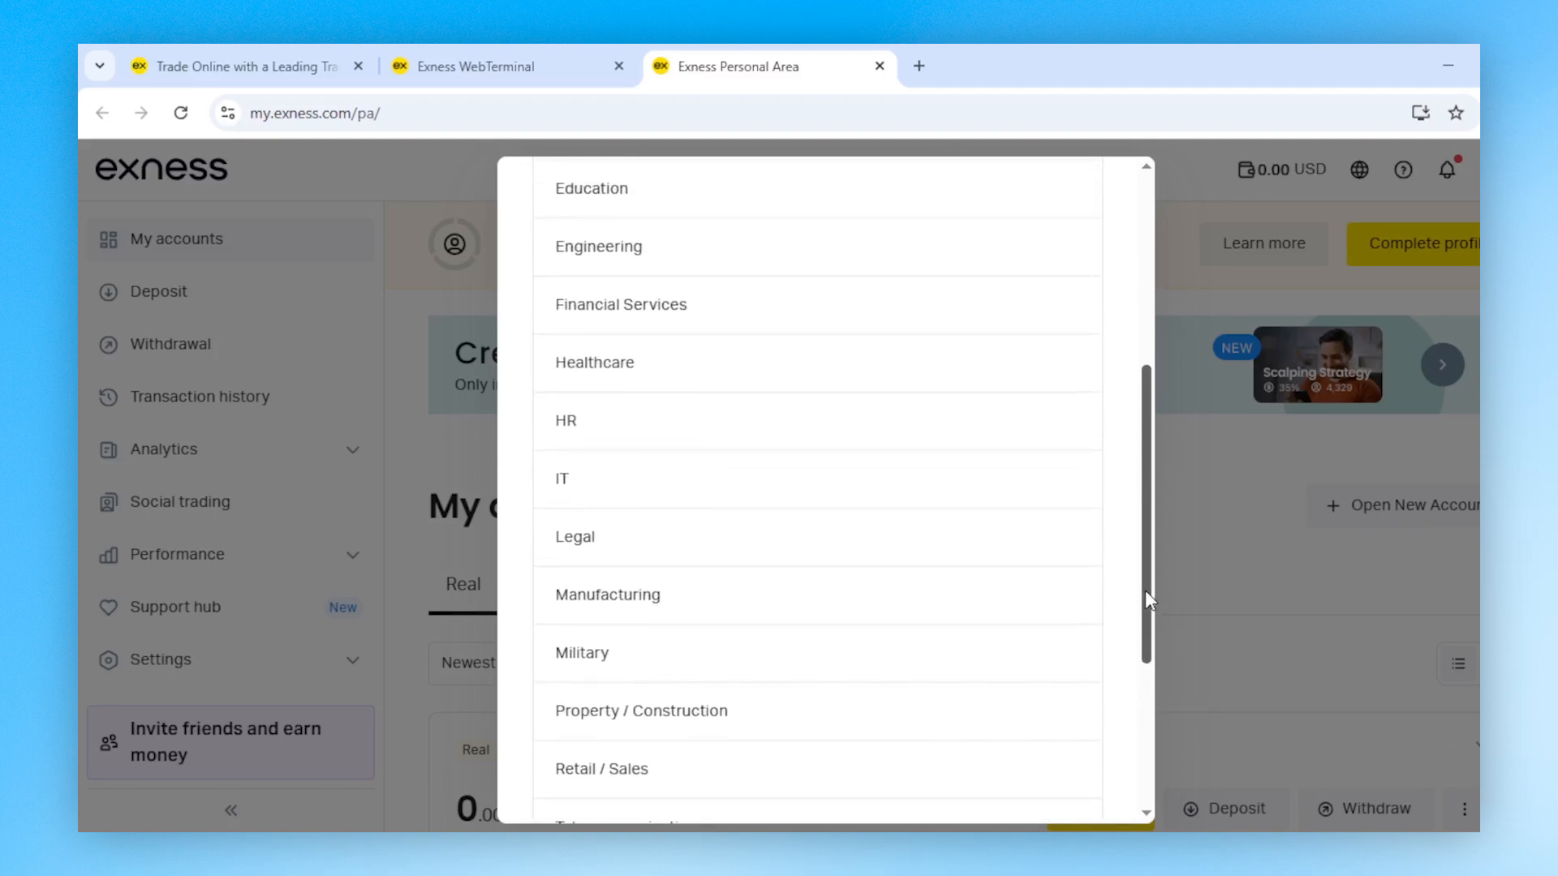
{"action": "left_click", "coordinate": [614, 484]}
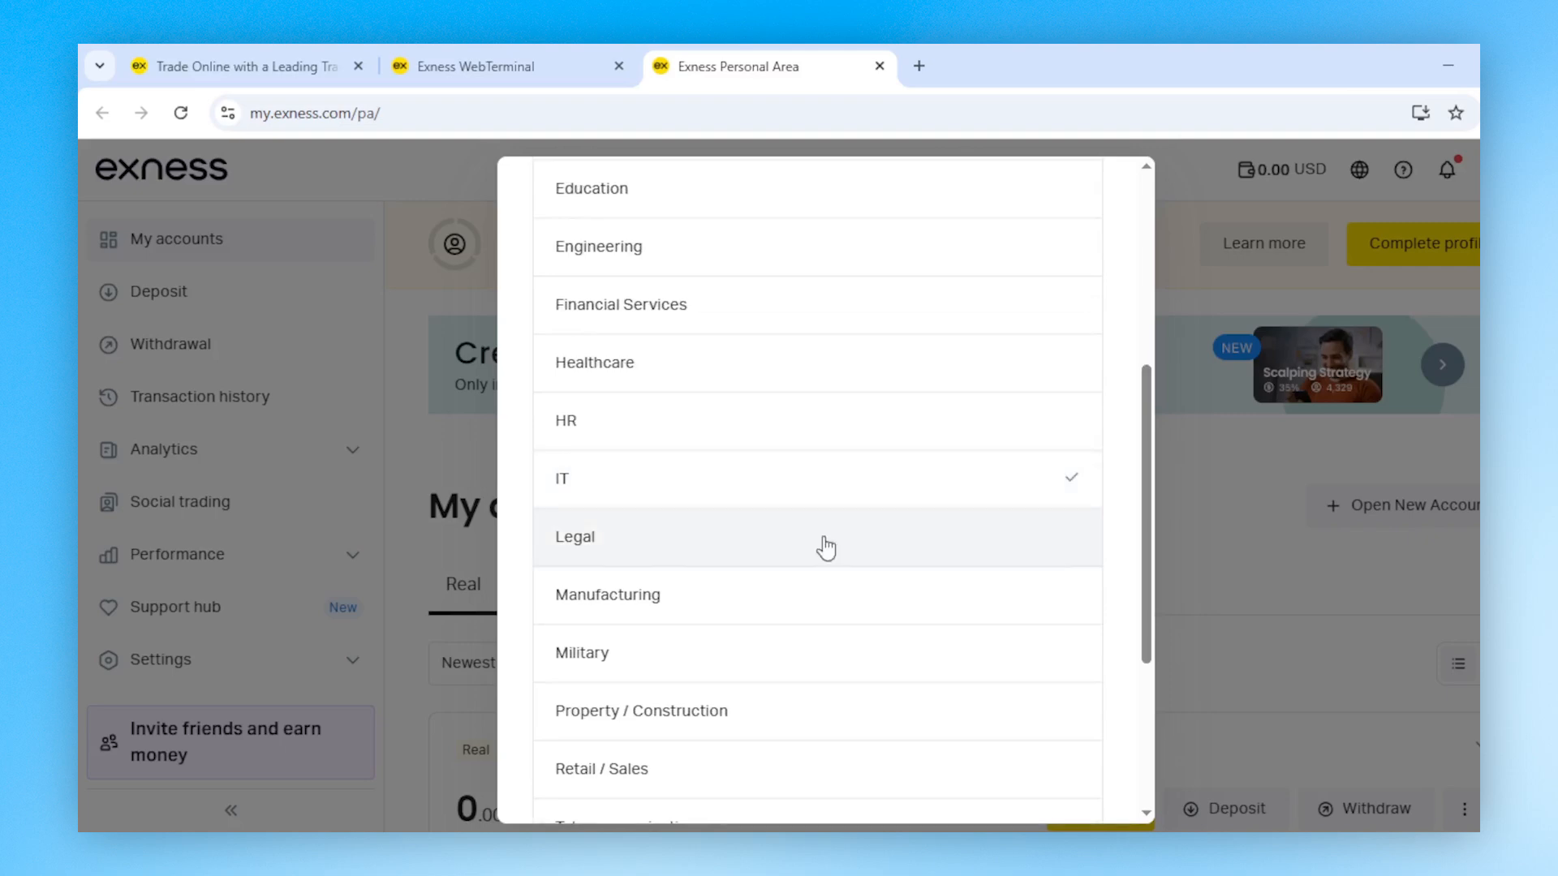
{"action": "left_click_drag", "start_coordinate": [1150, 506], "coordinate": [1161, 681]}
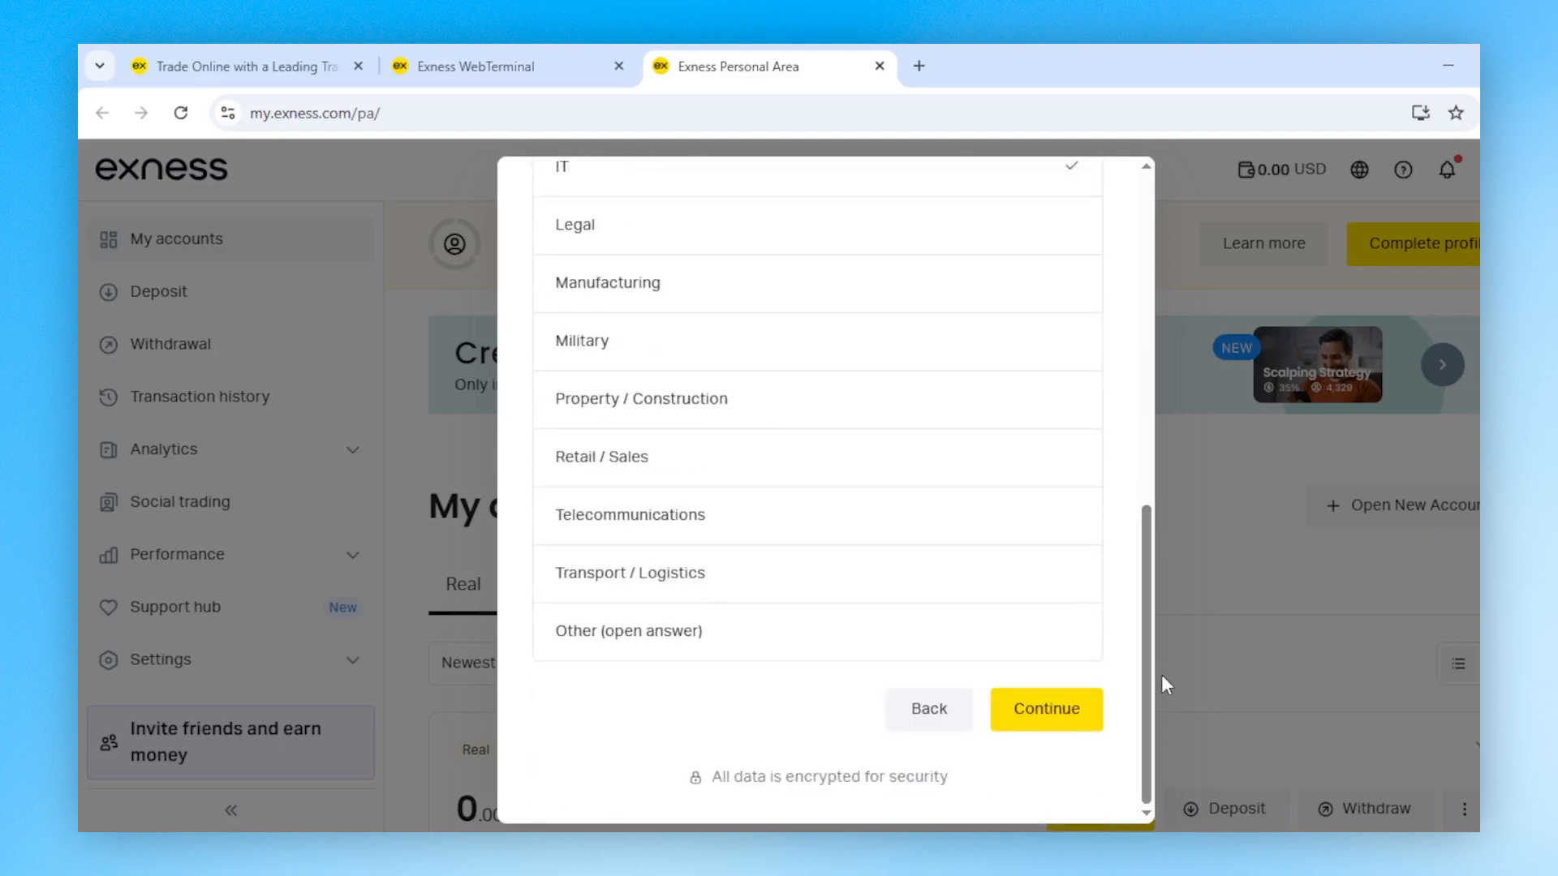
{"action": "left_click", "coordinate": [1044, 717]}
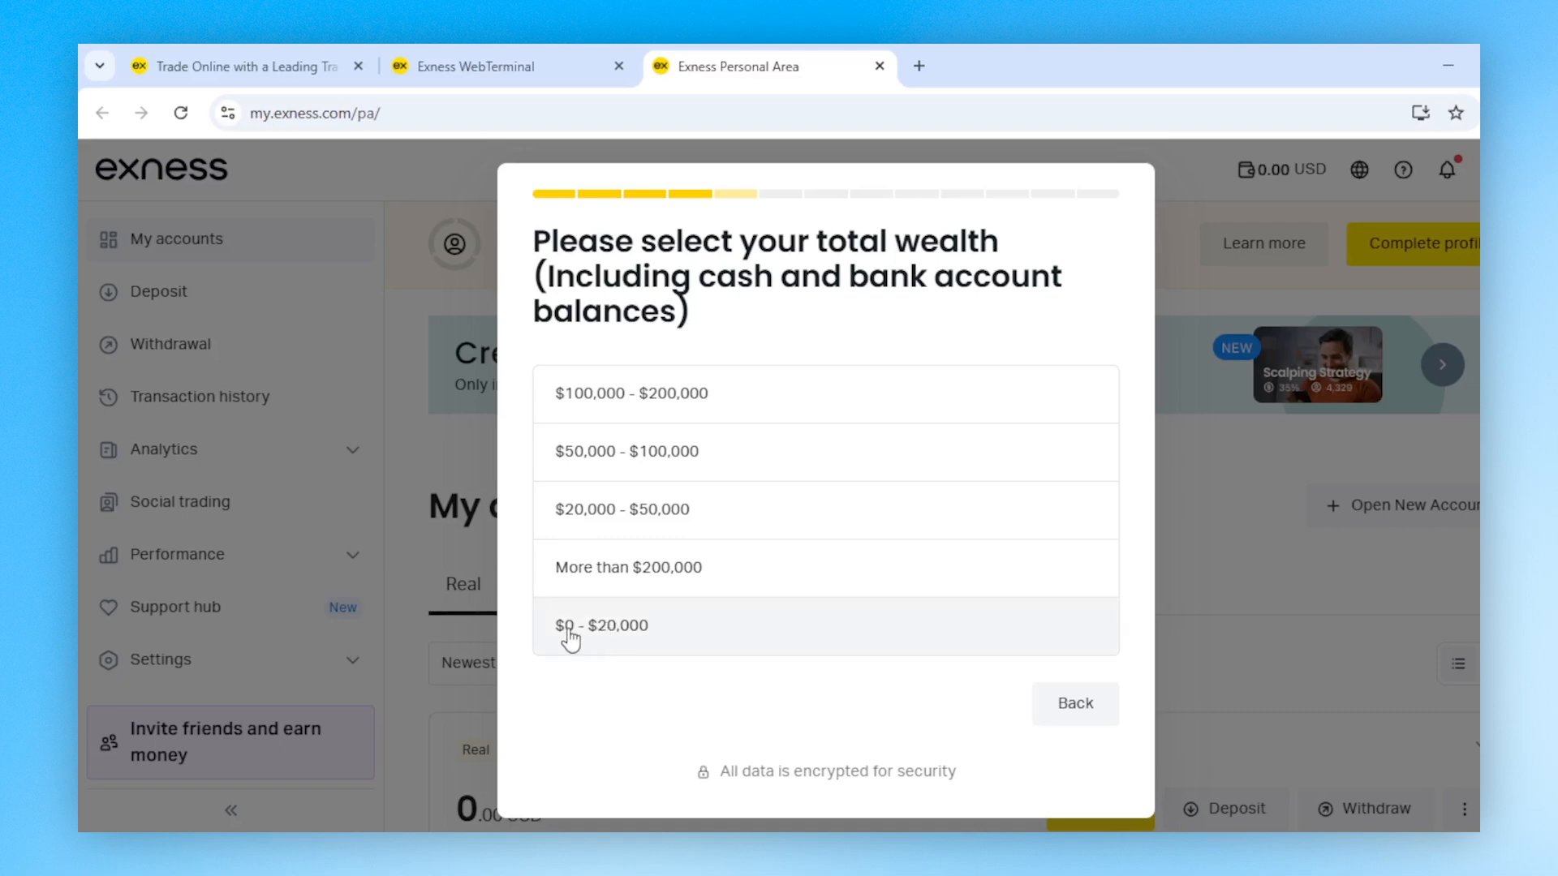
- Choose $0 - $20,000 as total wealth
{"action": "left_click", "coordinate": [700, 641]}
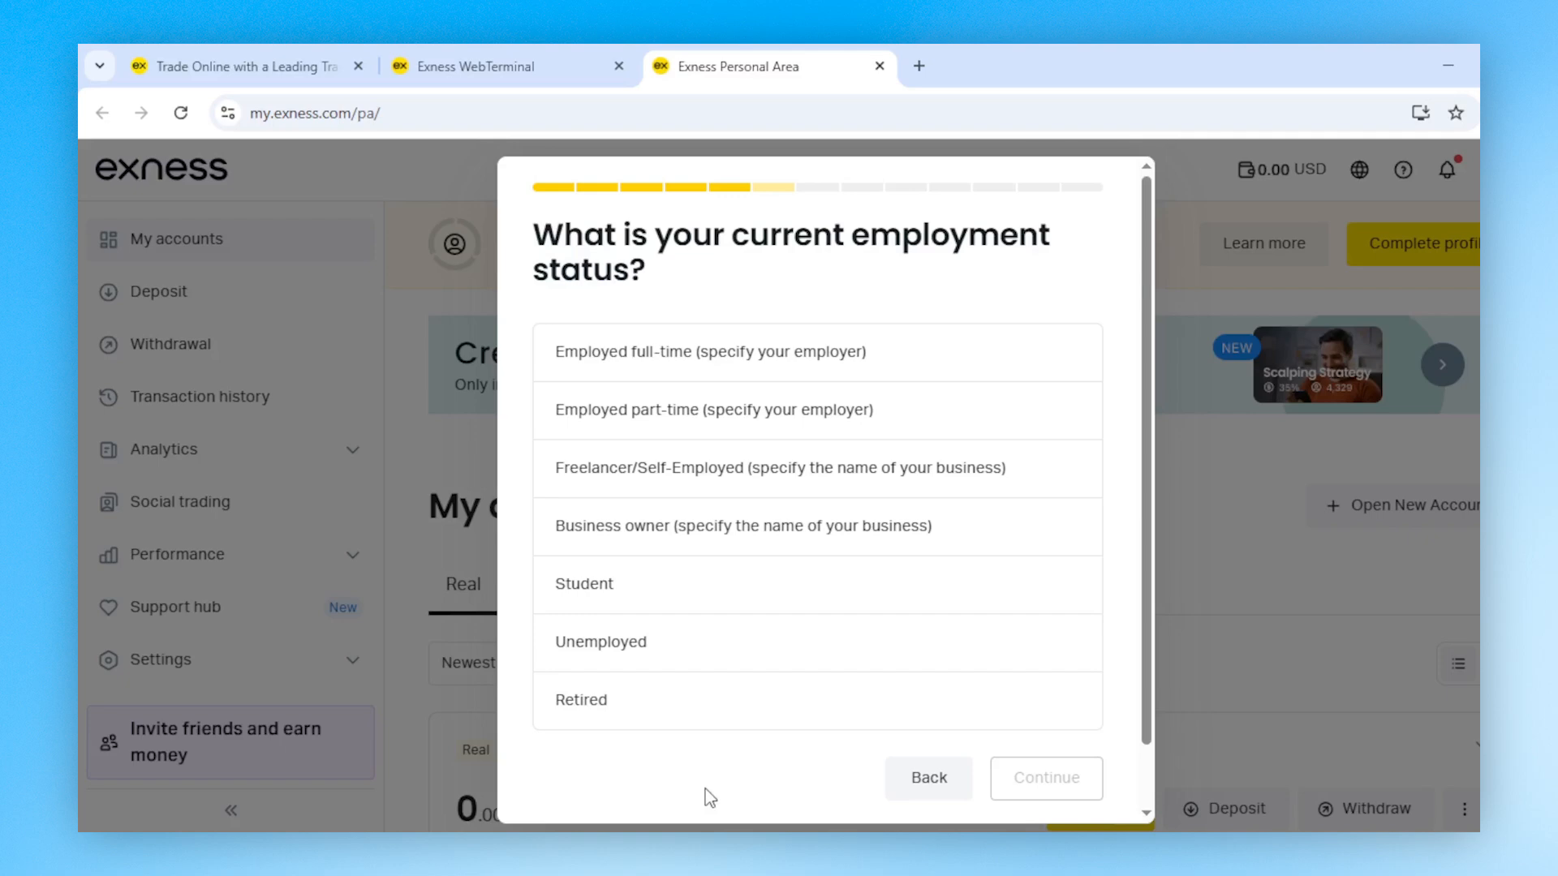
- Select Freelancer/Self-Employed, enter 'IT Specialist' as business name, and continue
{"action": "left_click", "coordinate": [676, 495]}
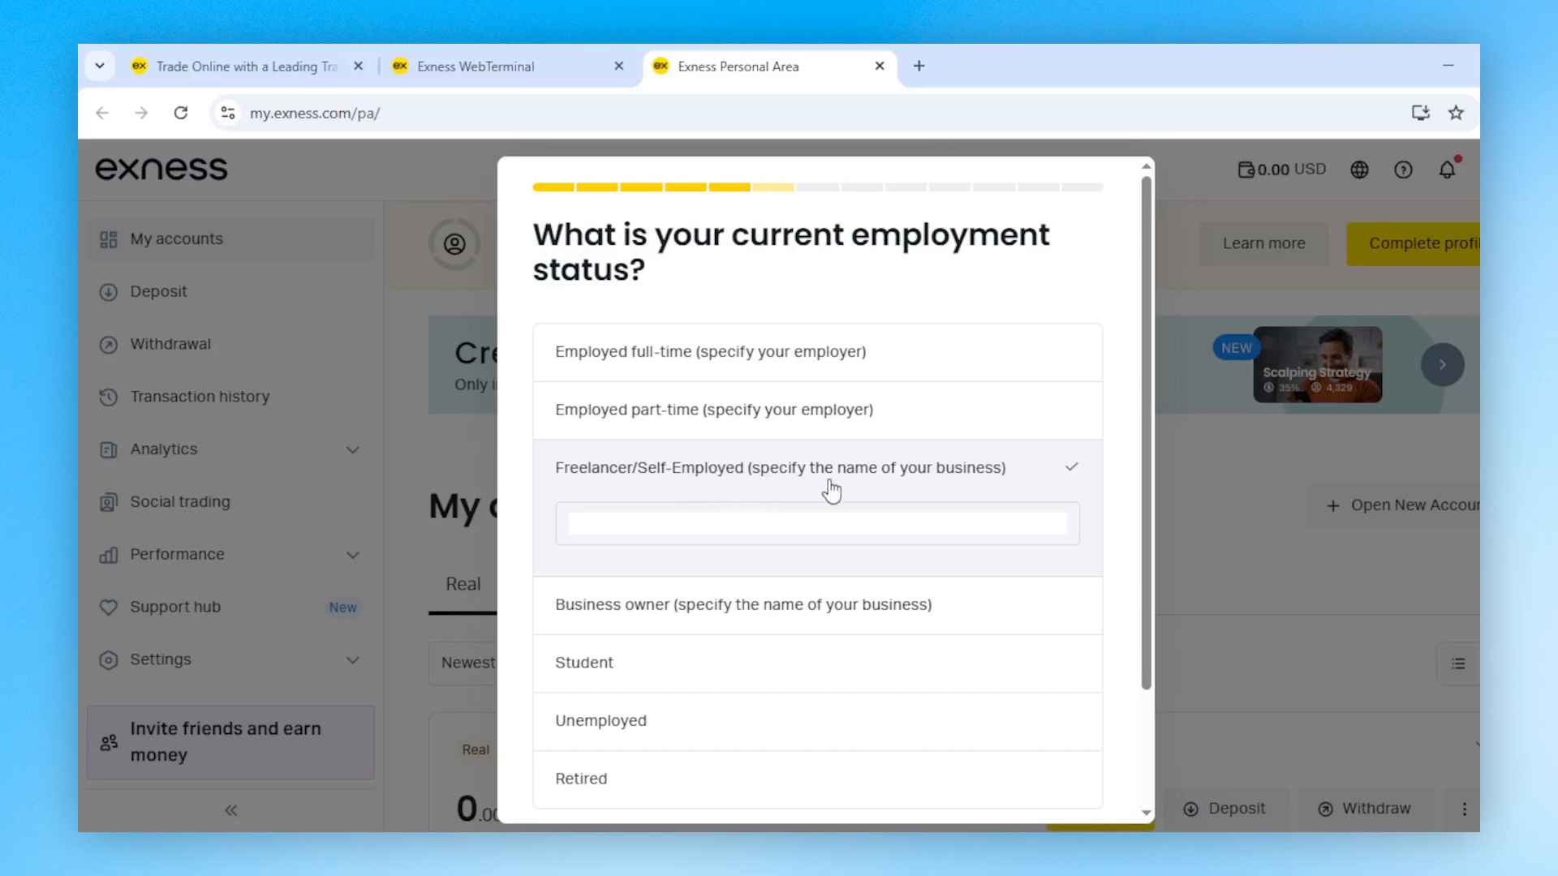
{"action": "left_click_drag", "start_coordinate": [1151, 589], "coordinate": [1151, 640]}
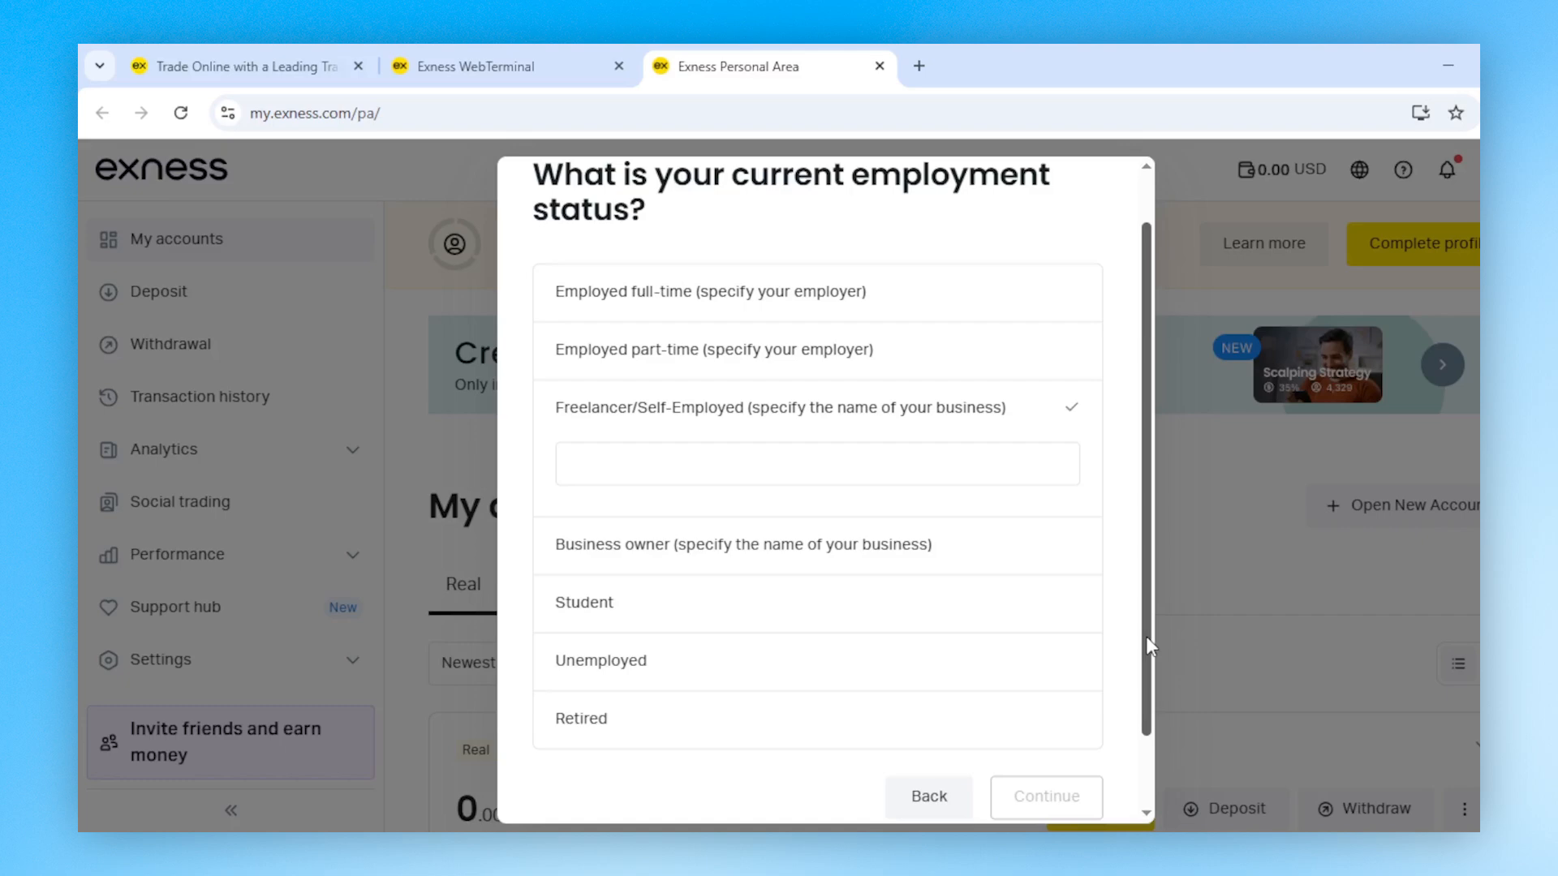
{"action": "left_click", "coordinate": [604, 464]}
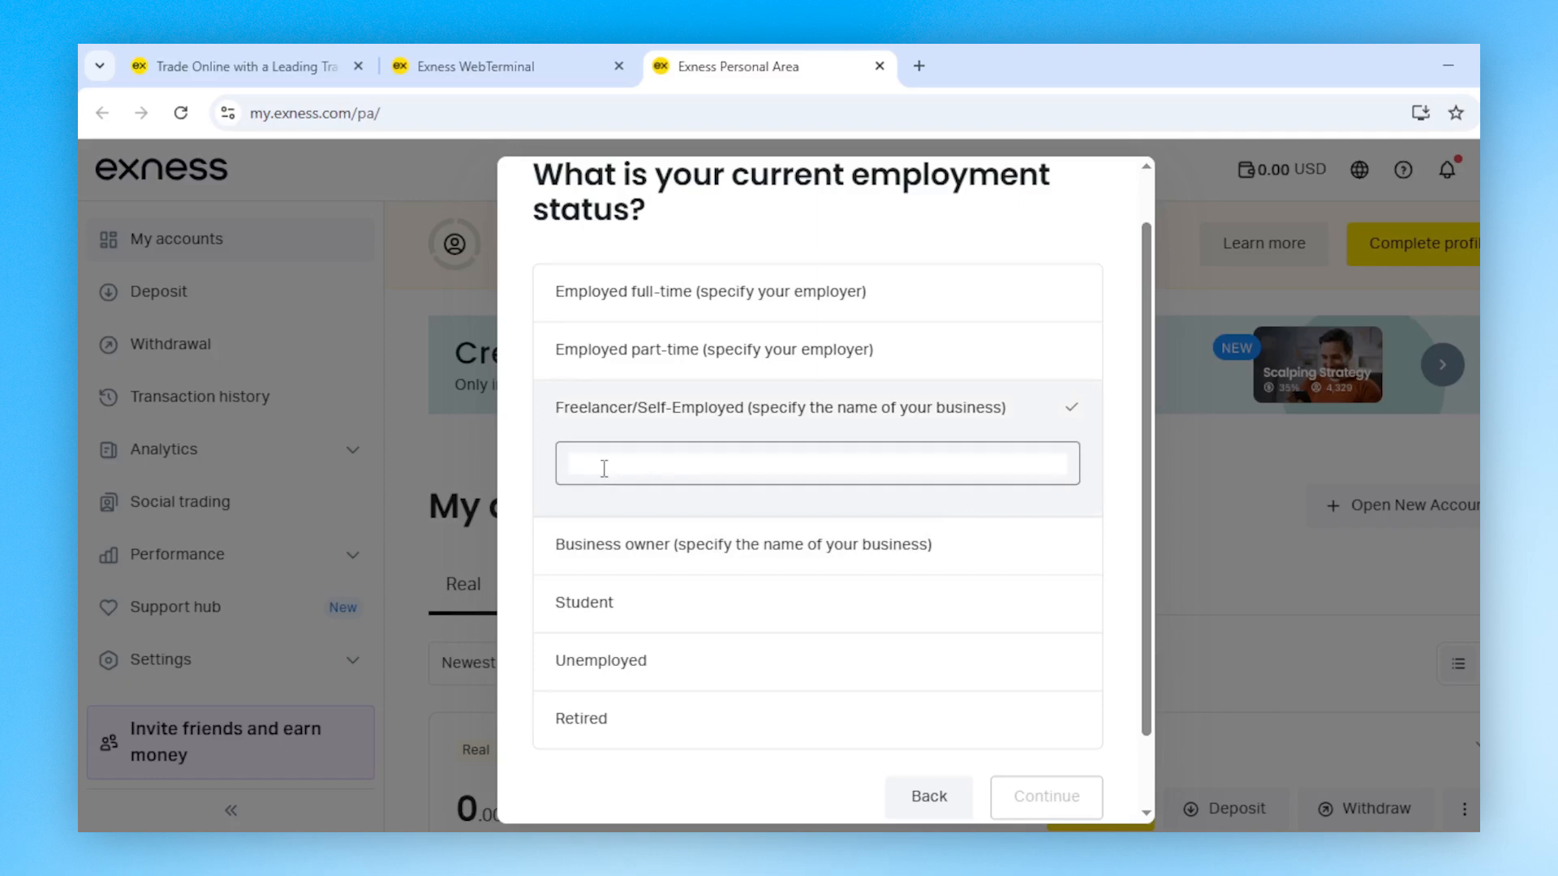
{"action": "type", "text": "I"}
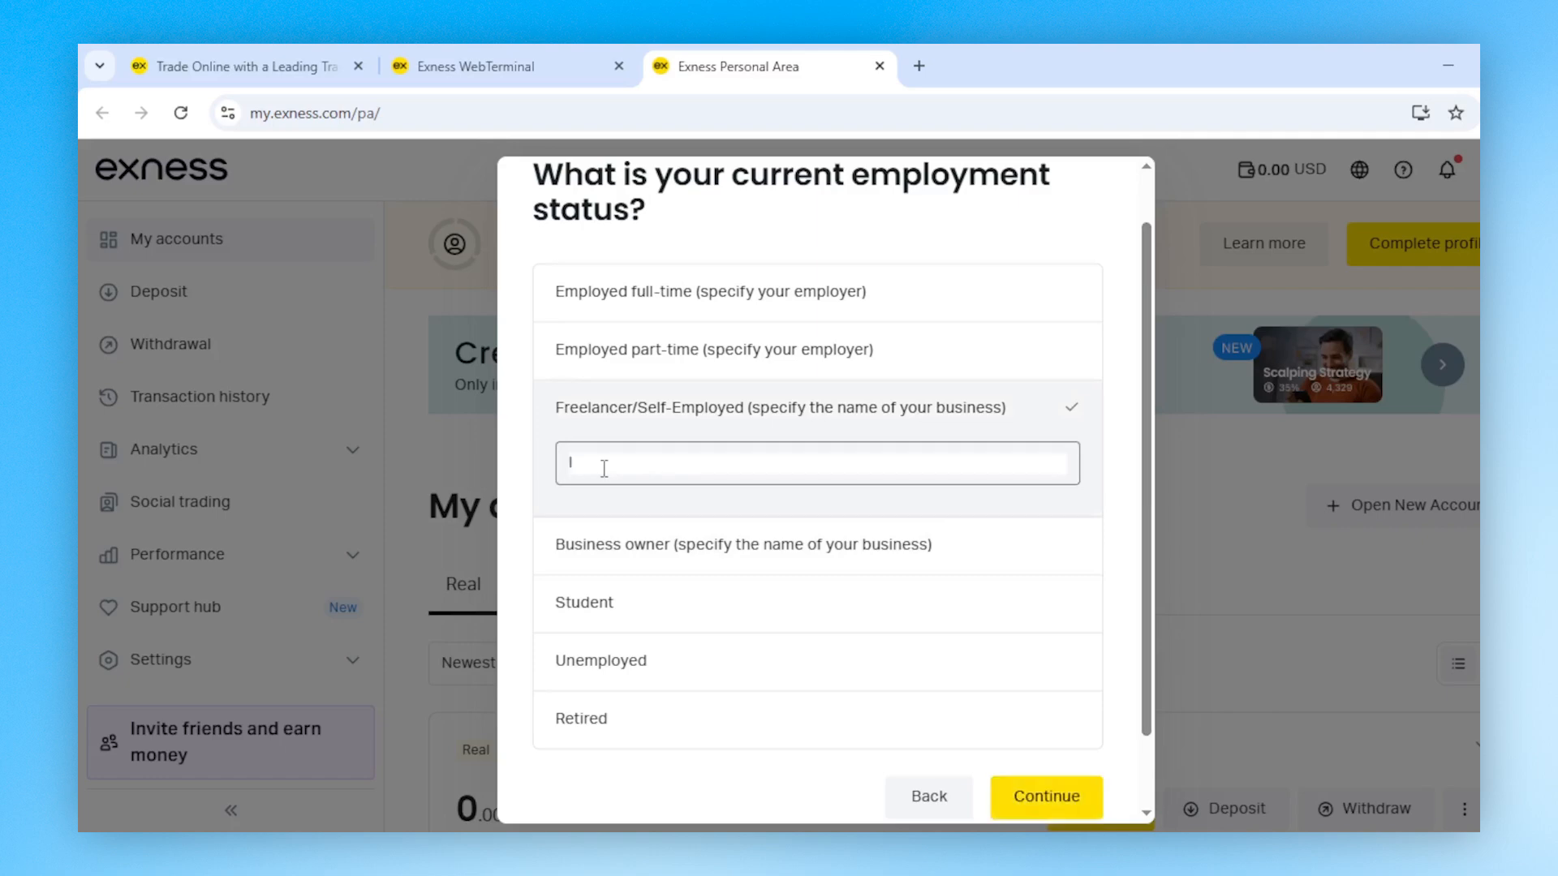
{"action": "type", "text": "T Specialist"}
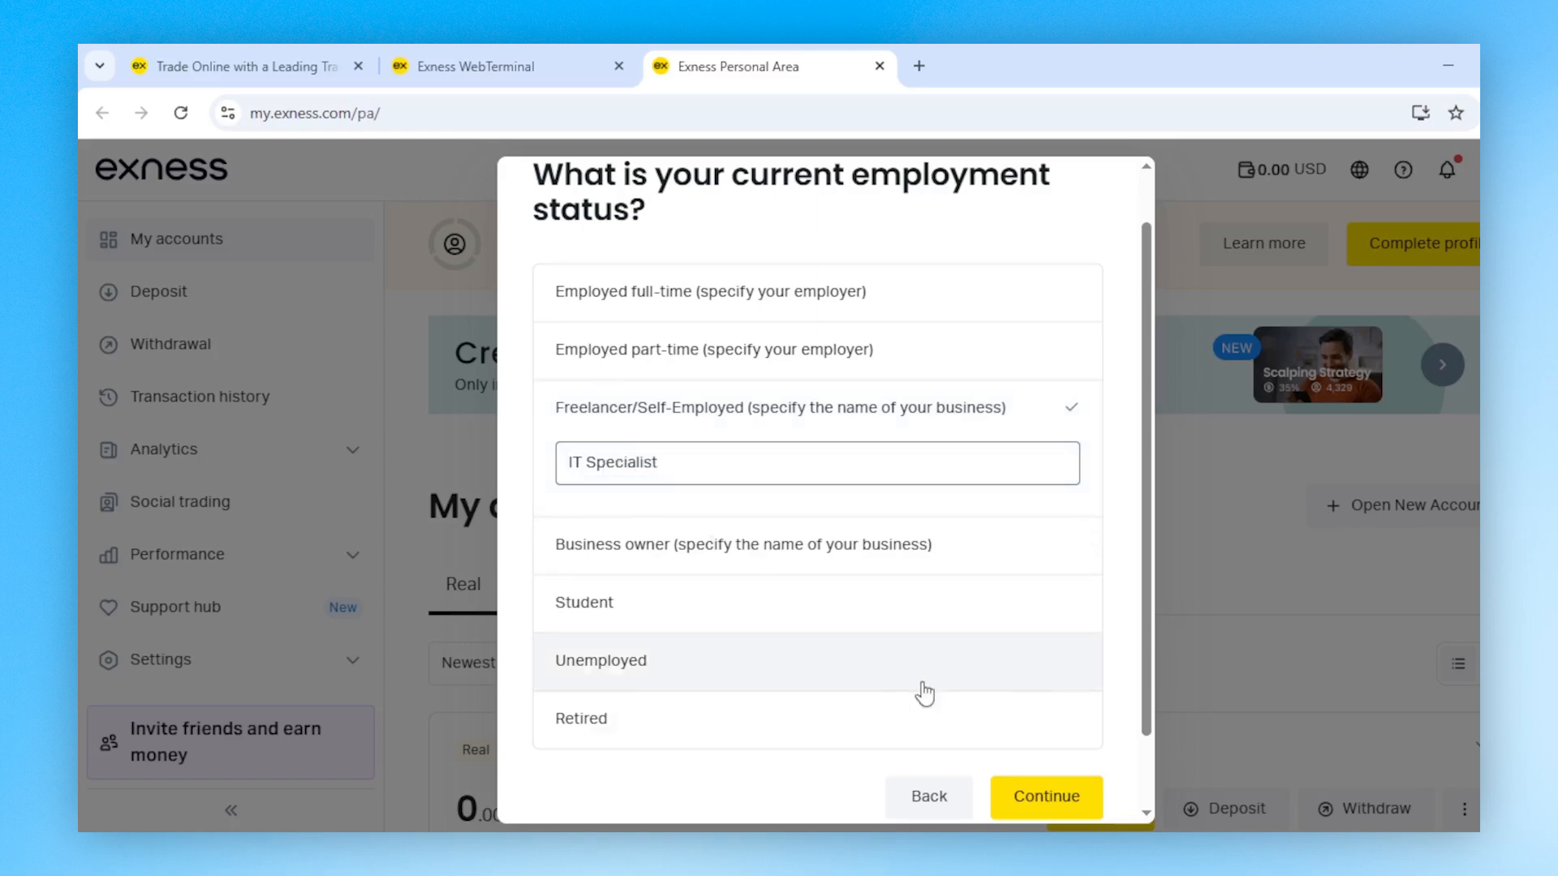
{"action": "left_click", "coordinate": [1053, 797]}
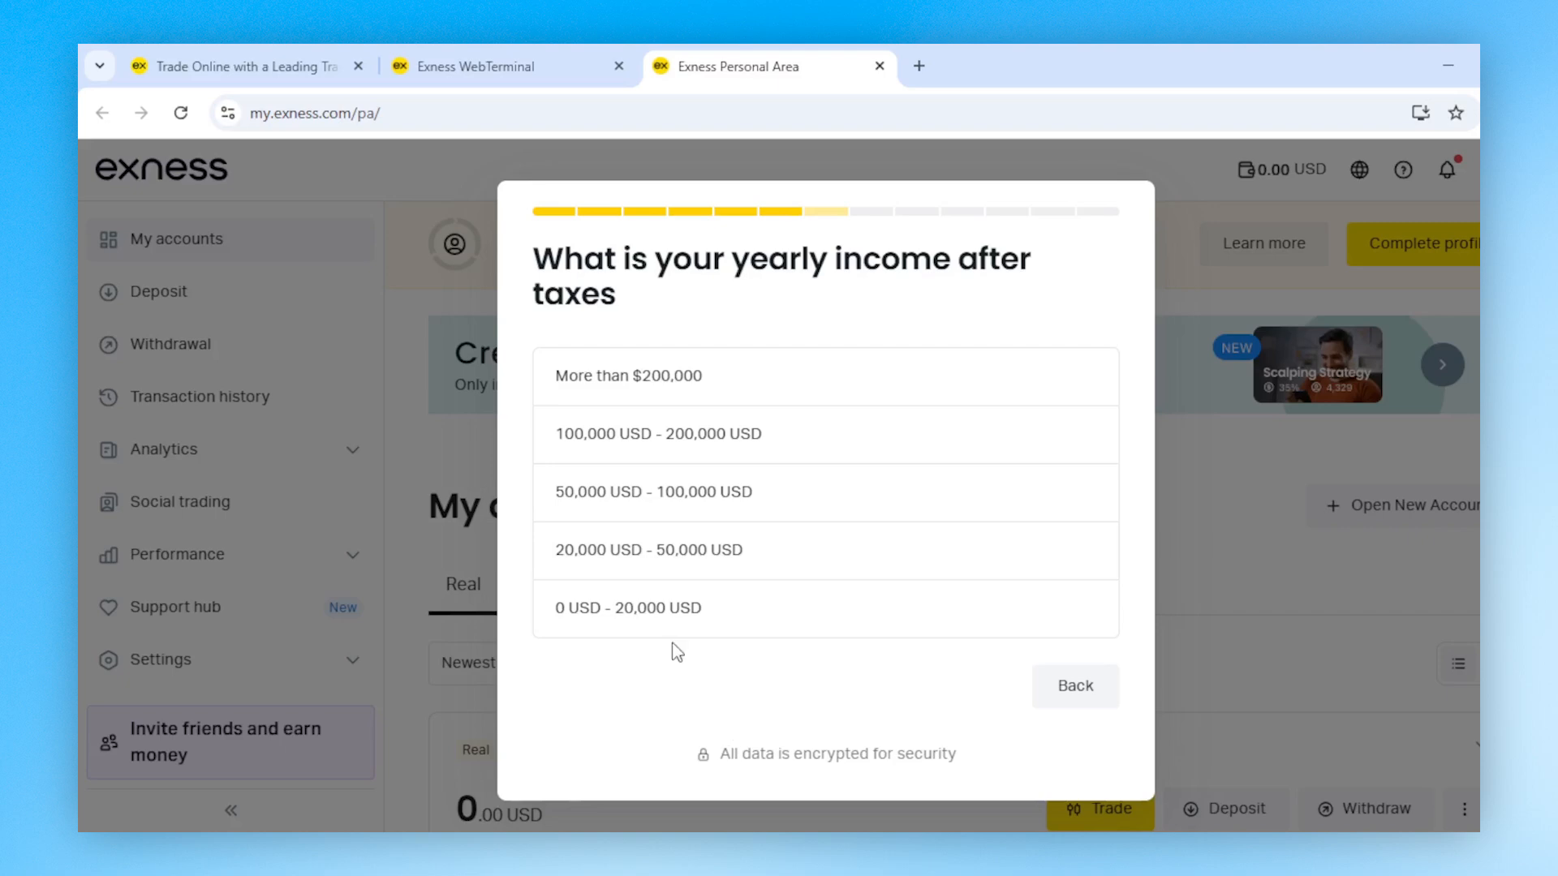
- Answer 0 USD - 20,000 USD yearly income, less than 10 CFD trades, and 6+ months with proper studying
{"action": "left_click", "coordinate": [659, 623]}
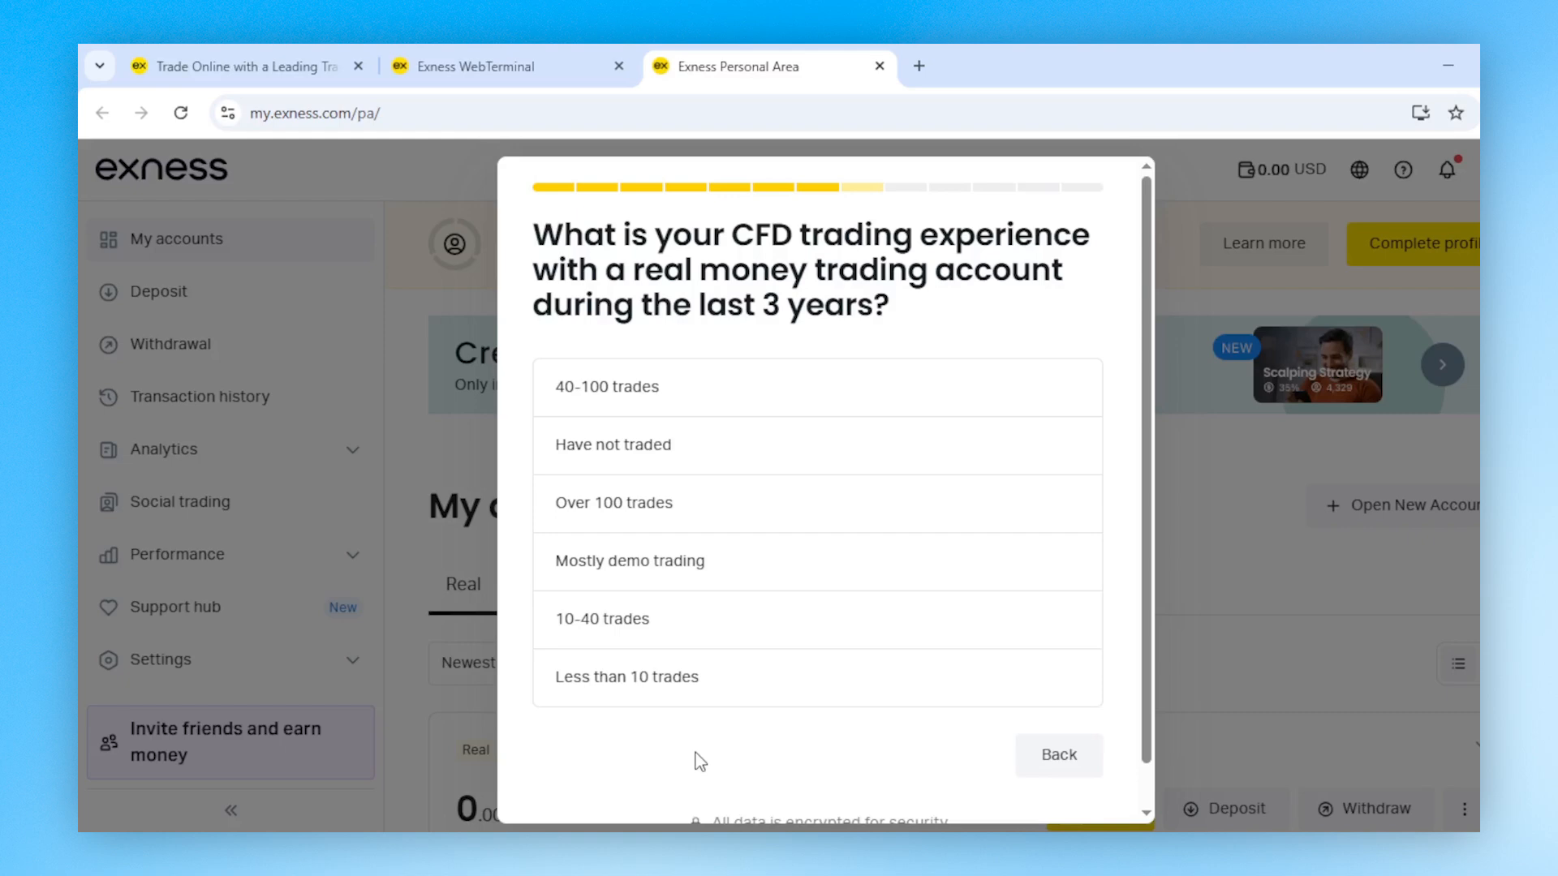
{"action": "left_click", "coordinate": [669, 690]}
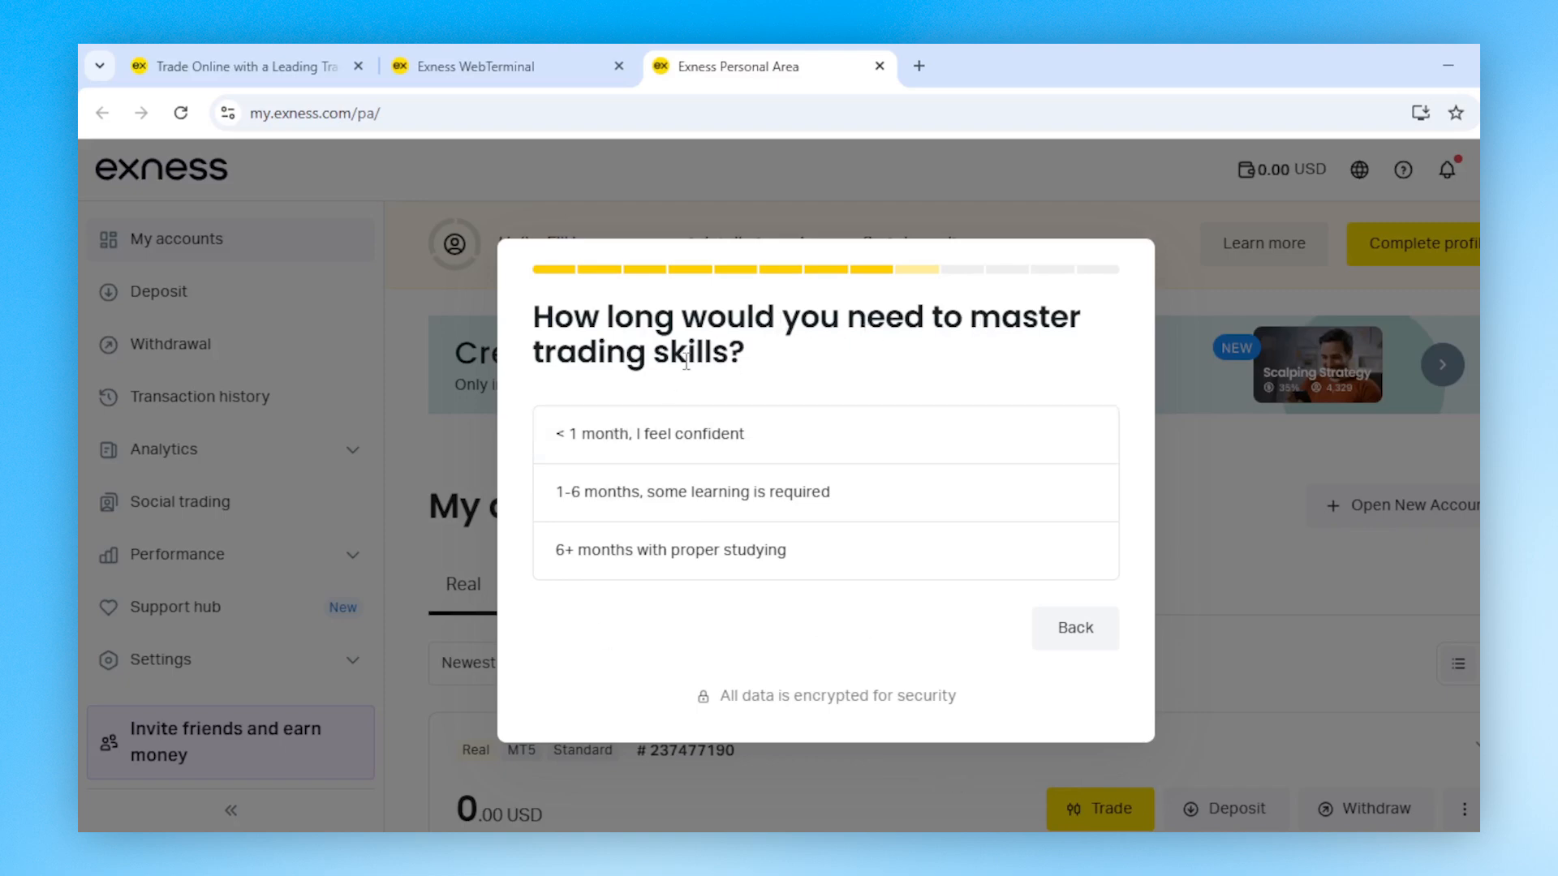
{"action": "left_click", "coordinate": [609, 559]}
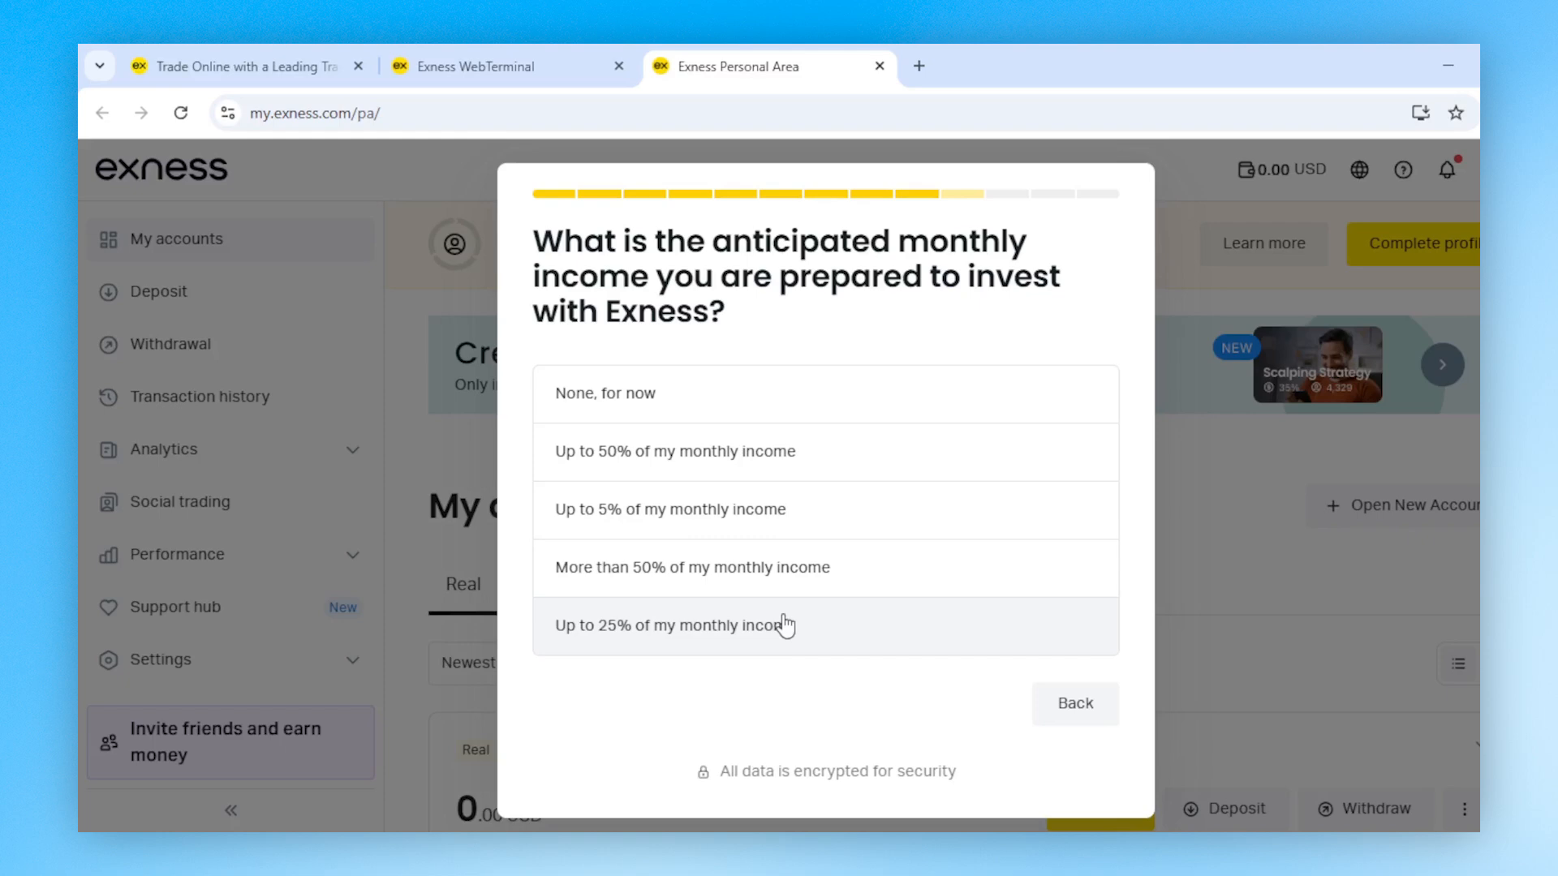
- Answer up to 25% of monthly income and becoming a full-time professional trader within a year
{"action": "left_click", "coordinate": [611, 630]}
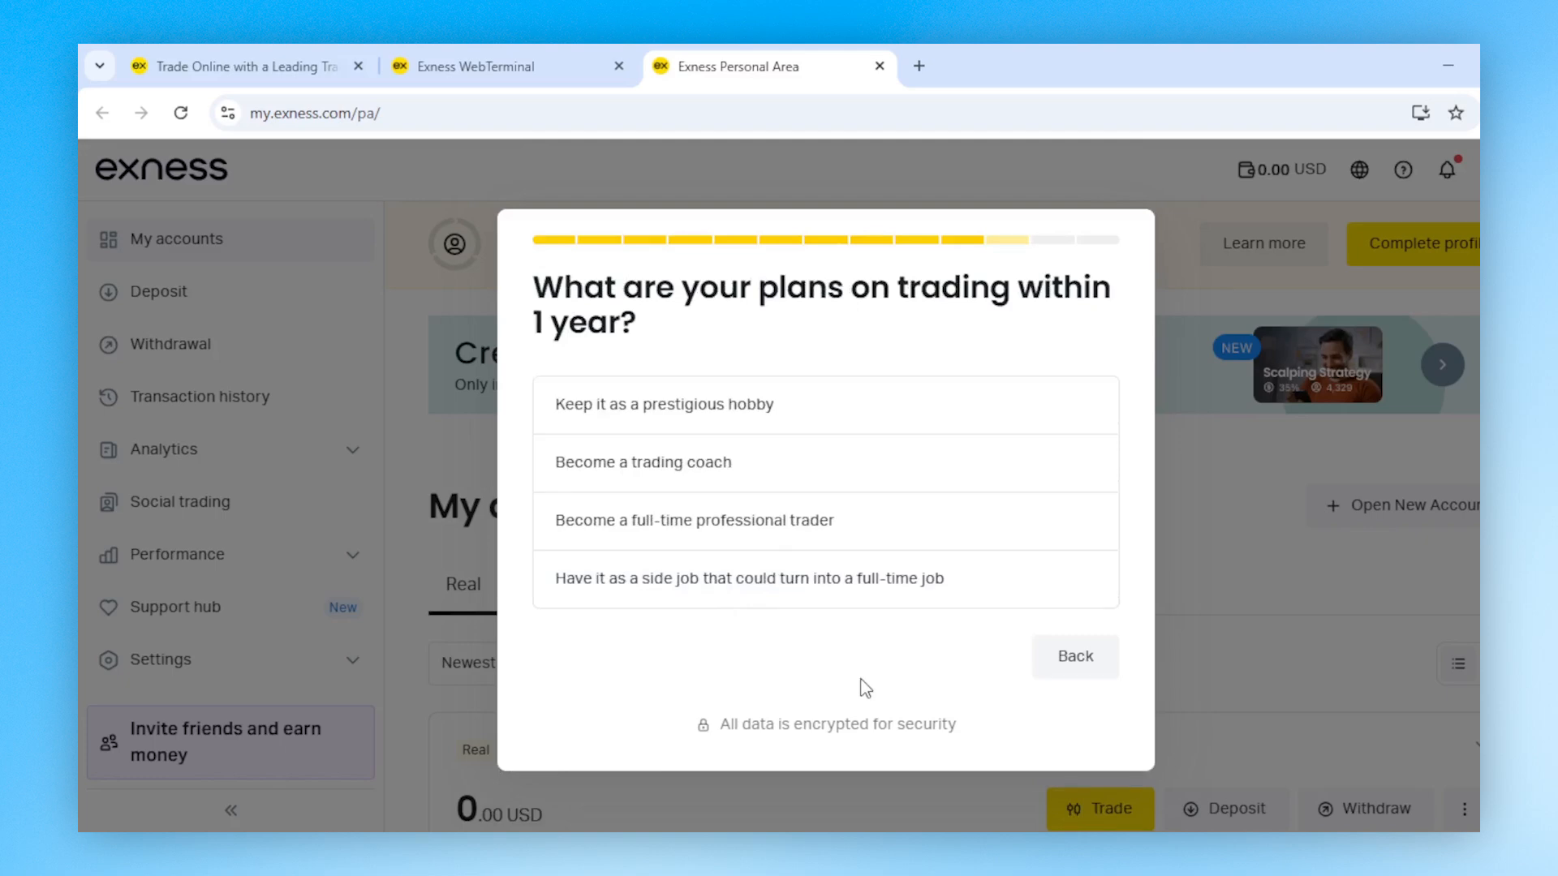
{"action": "left_click", "coordinate": [681, 531]}
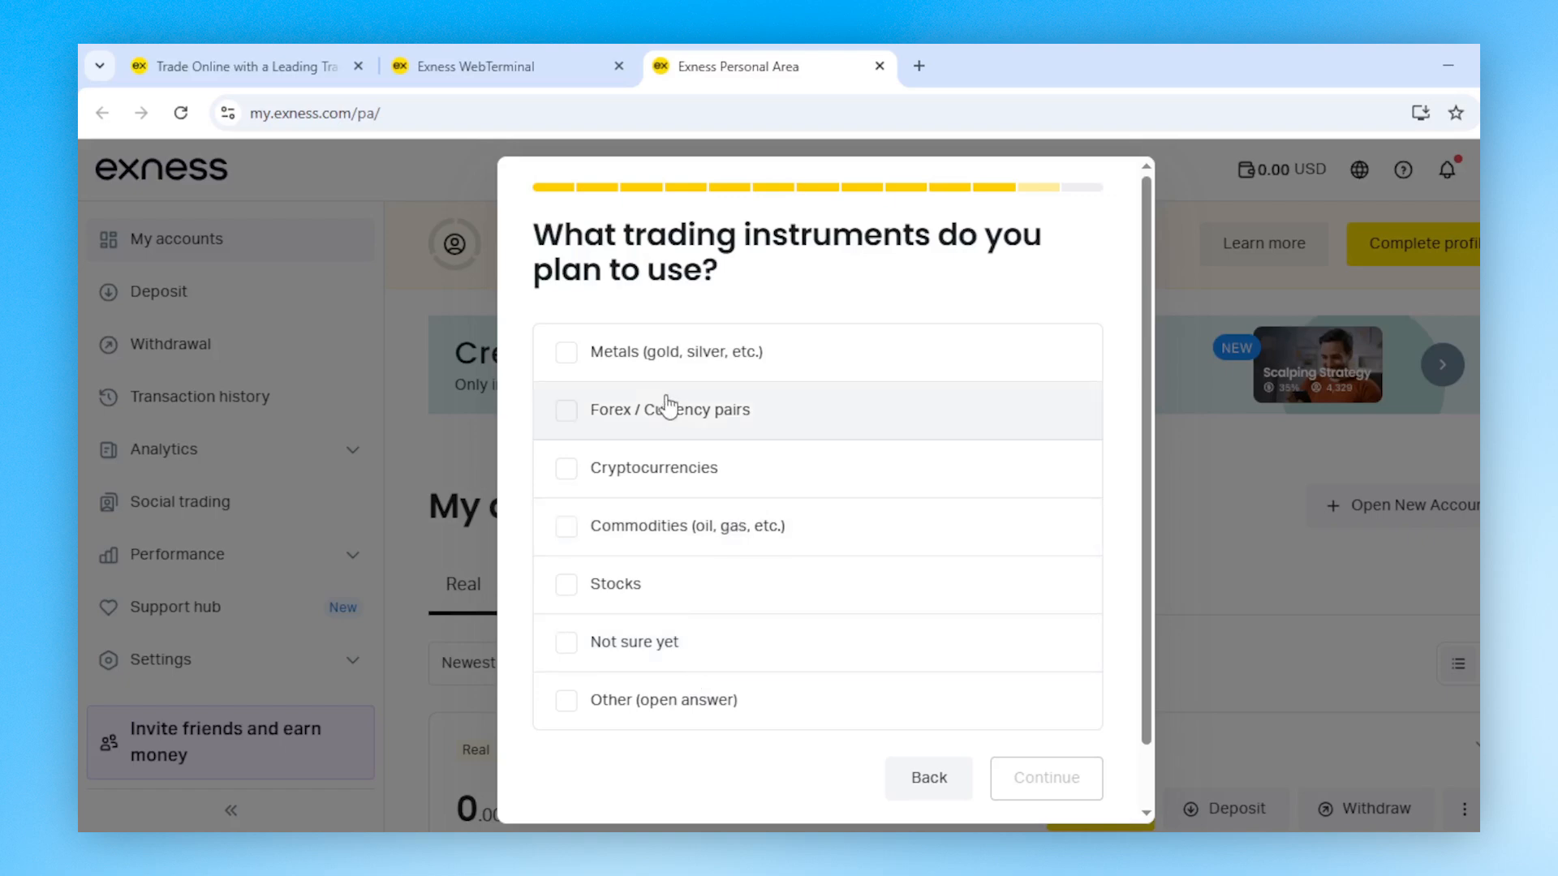
- Pick Forex / Currency pairs as planned instruments, then submit the final questionnaire answer
{"action": "left_click", "coordinate": [568, 412]}
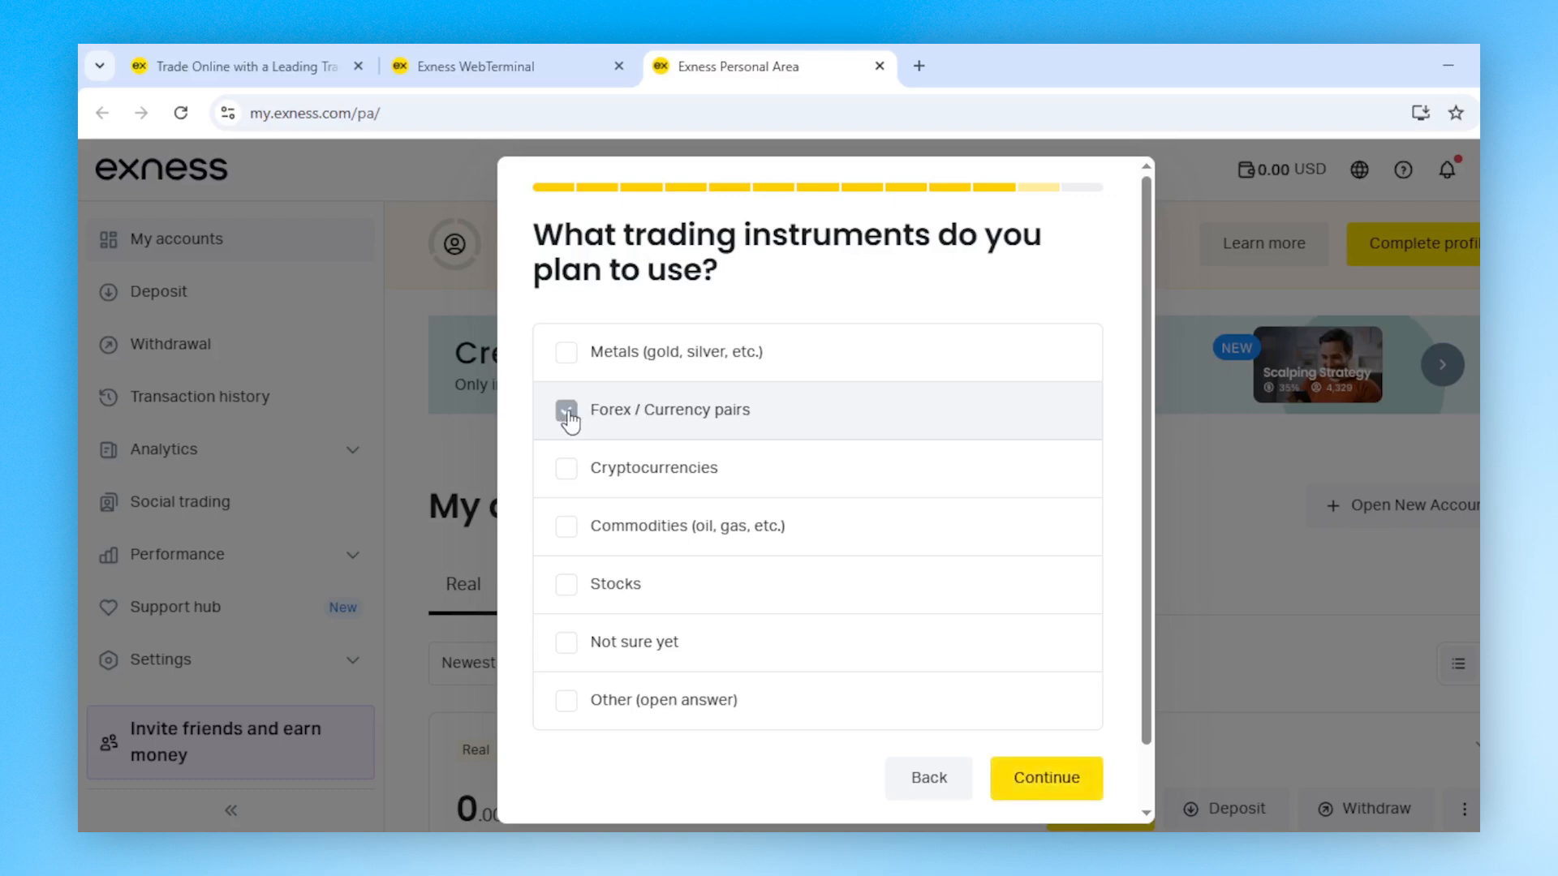
{"action": "left_click", "coordinate": [1018, 775]}
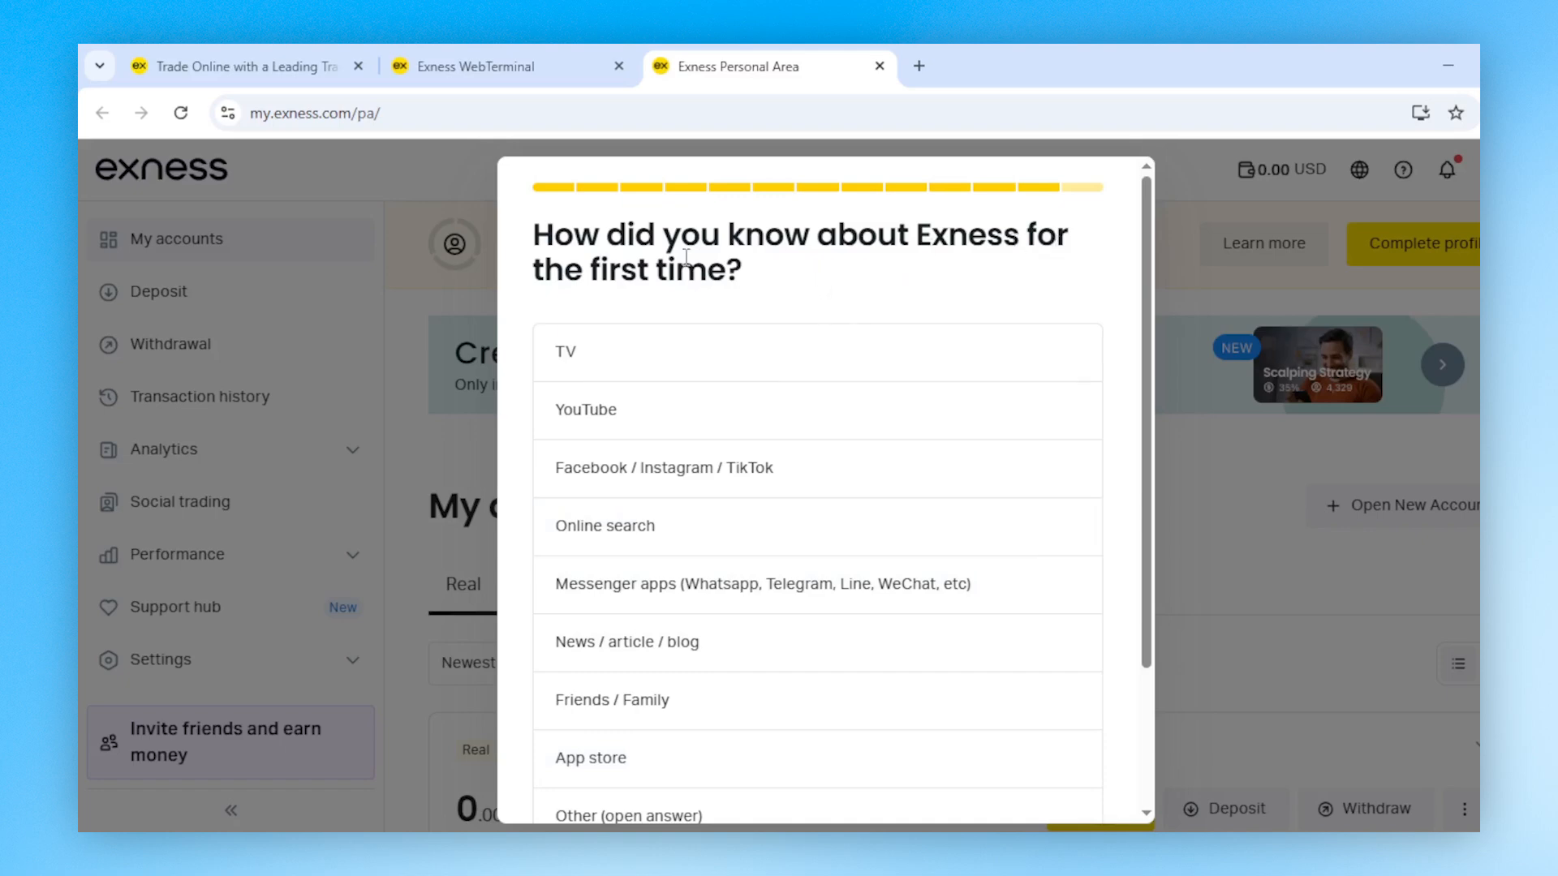
{"action": "scroll", "coordinate": [640, 389], "scroll_direction": "down", "scroll_amount": 1}
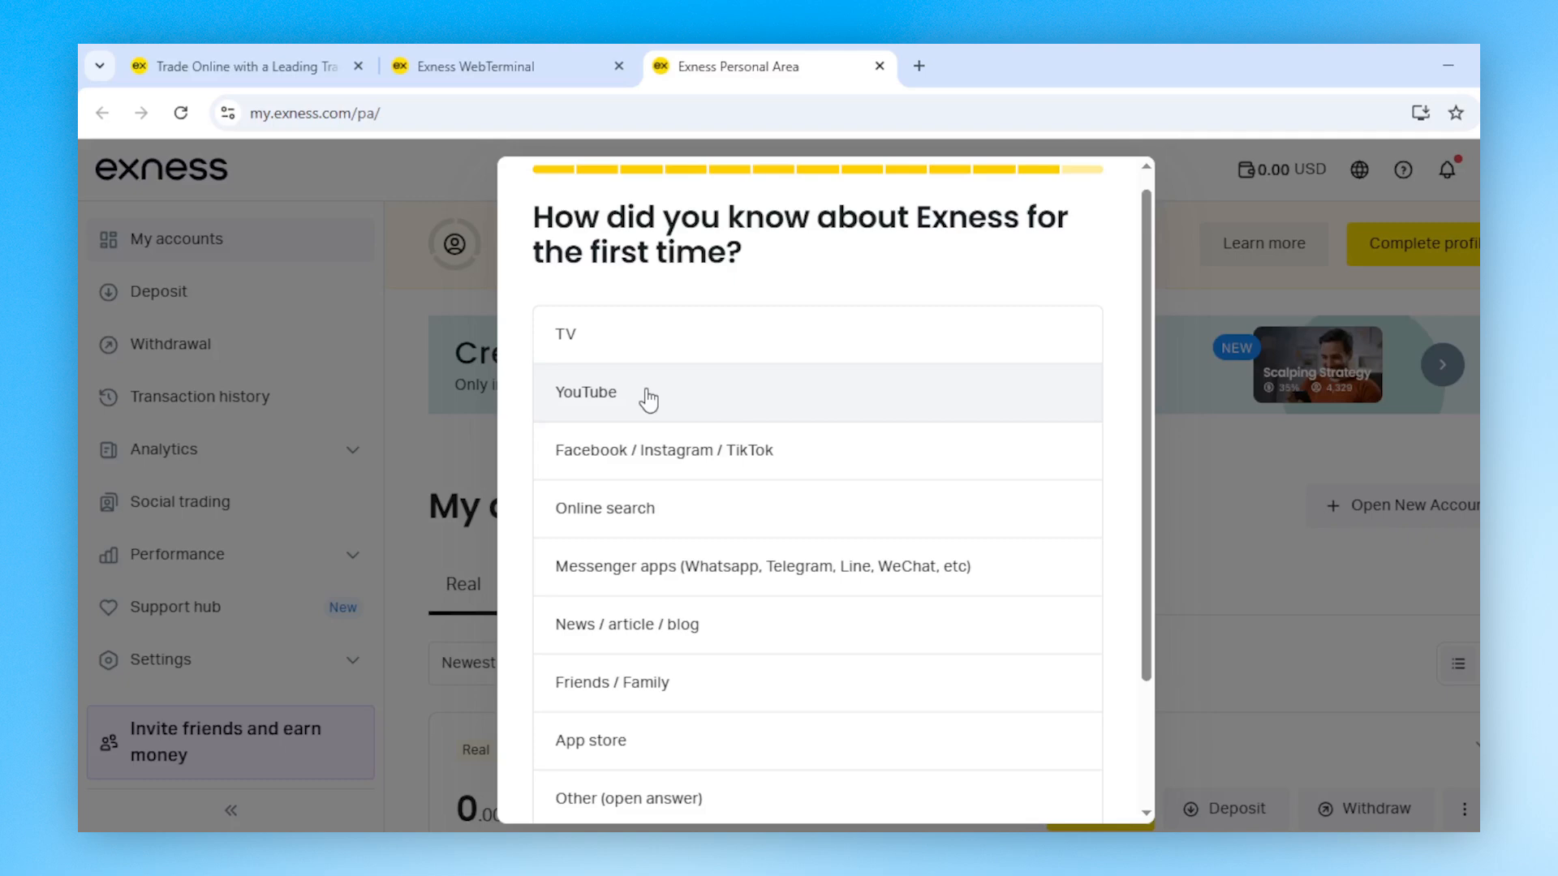
{"action": "left_click_drag", "start_coordinate": [1143, 595], "coordinate": [1128, 741]}
{"action": "left_click", "coordinate": [1072, 709]}
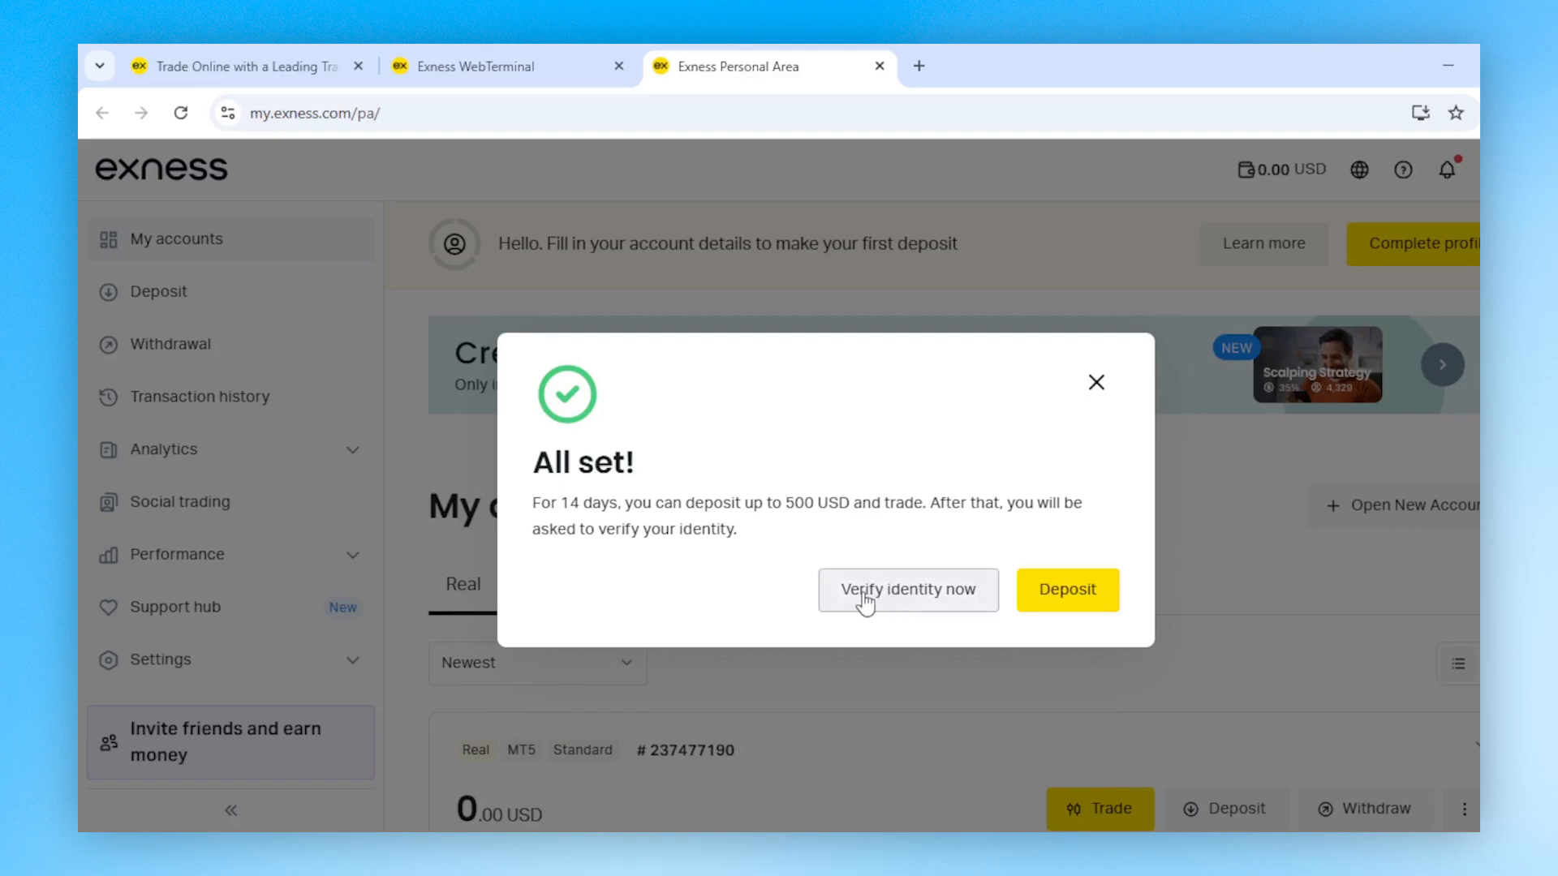
- Begin identity verification via document upload and accept the personal data processing consent
{"action": "left_click", "coordinate": [910, 598]}
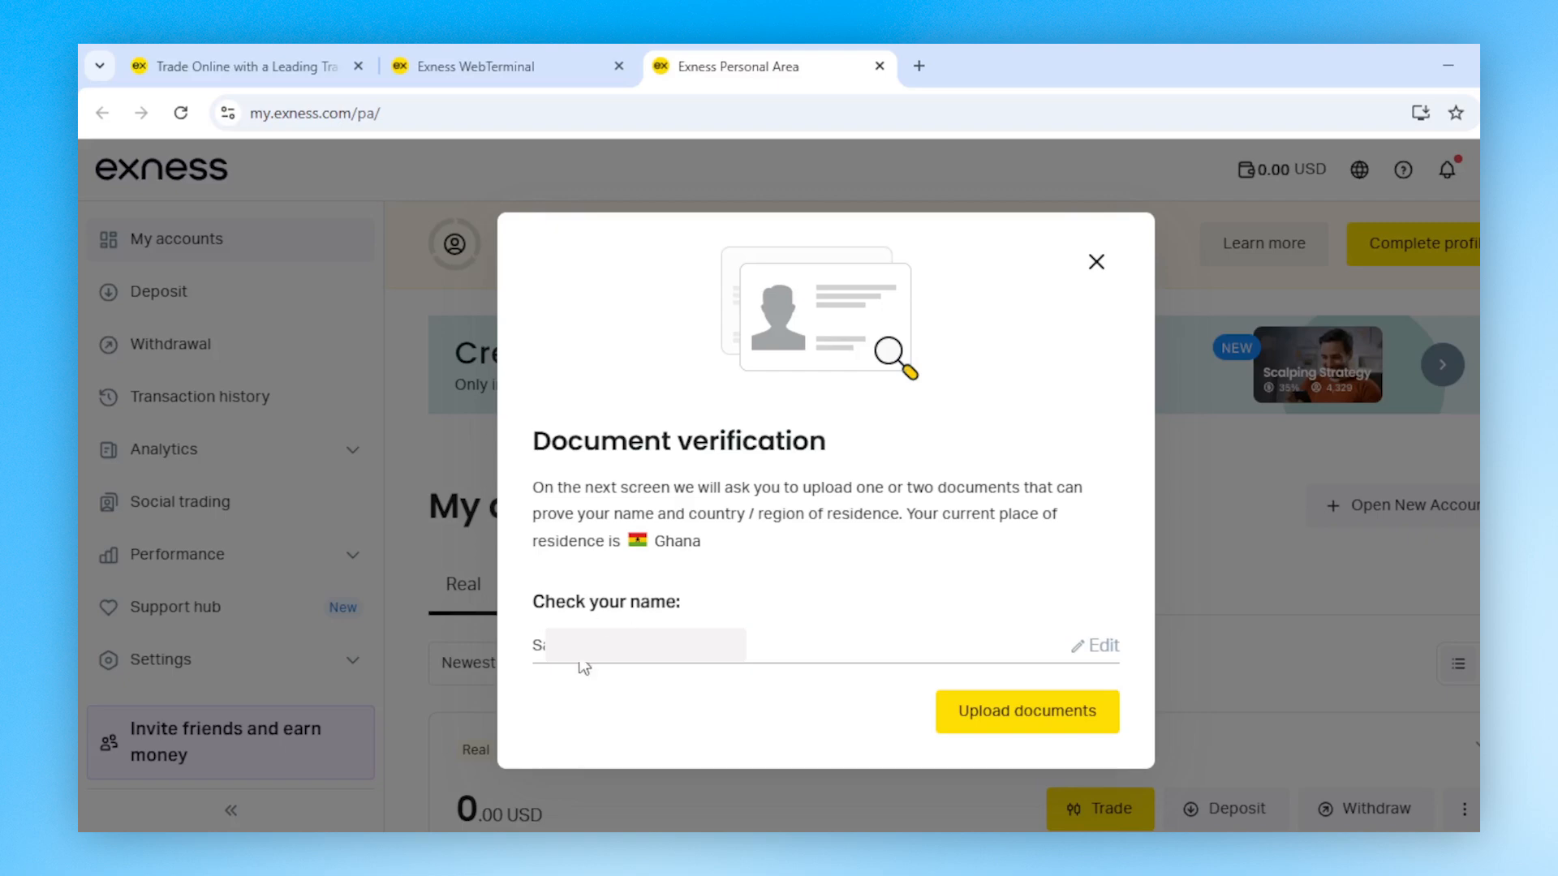
{"action": "left_click", "coordinate": [1022, 714]}
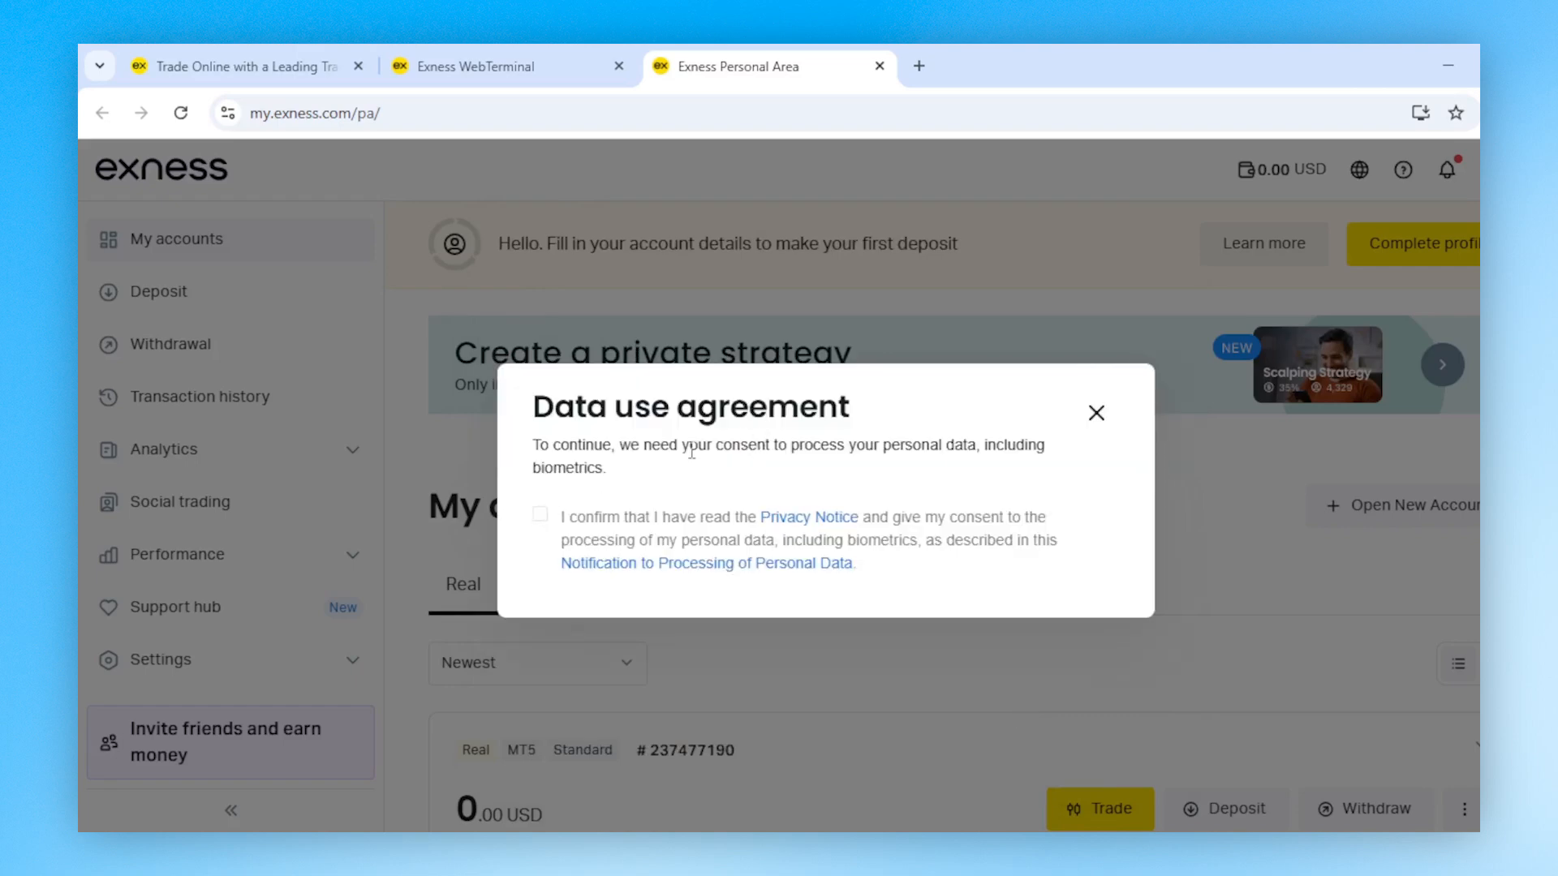
{"action": "left_click", "coordinate": [543, 518]}
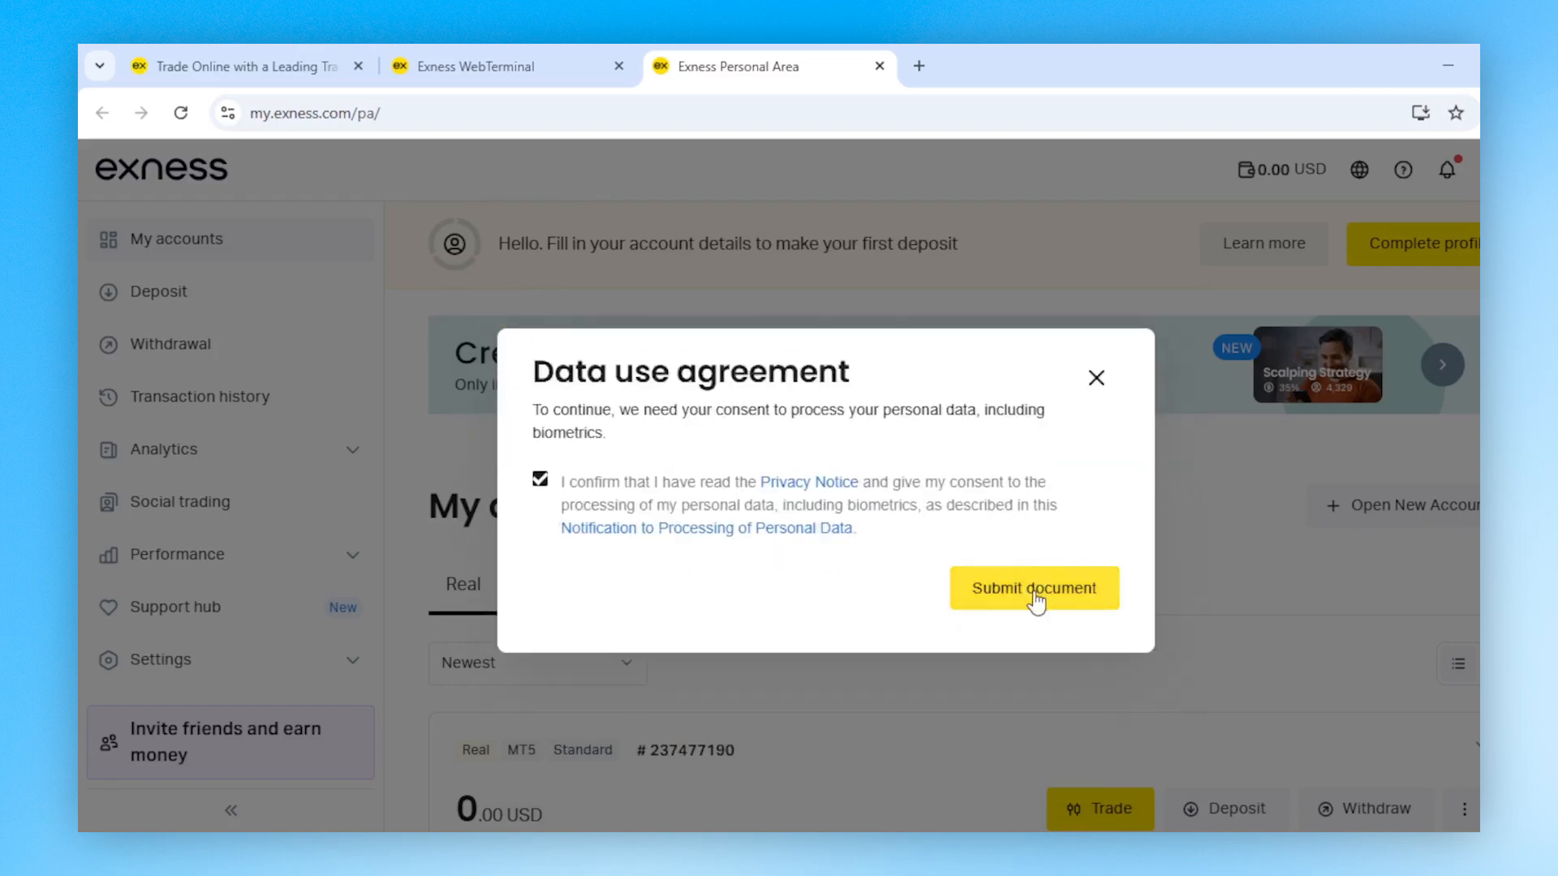
{"action": "left_click", "coordinate": [1034, 599]}
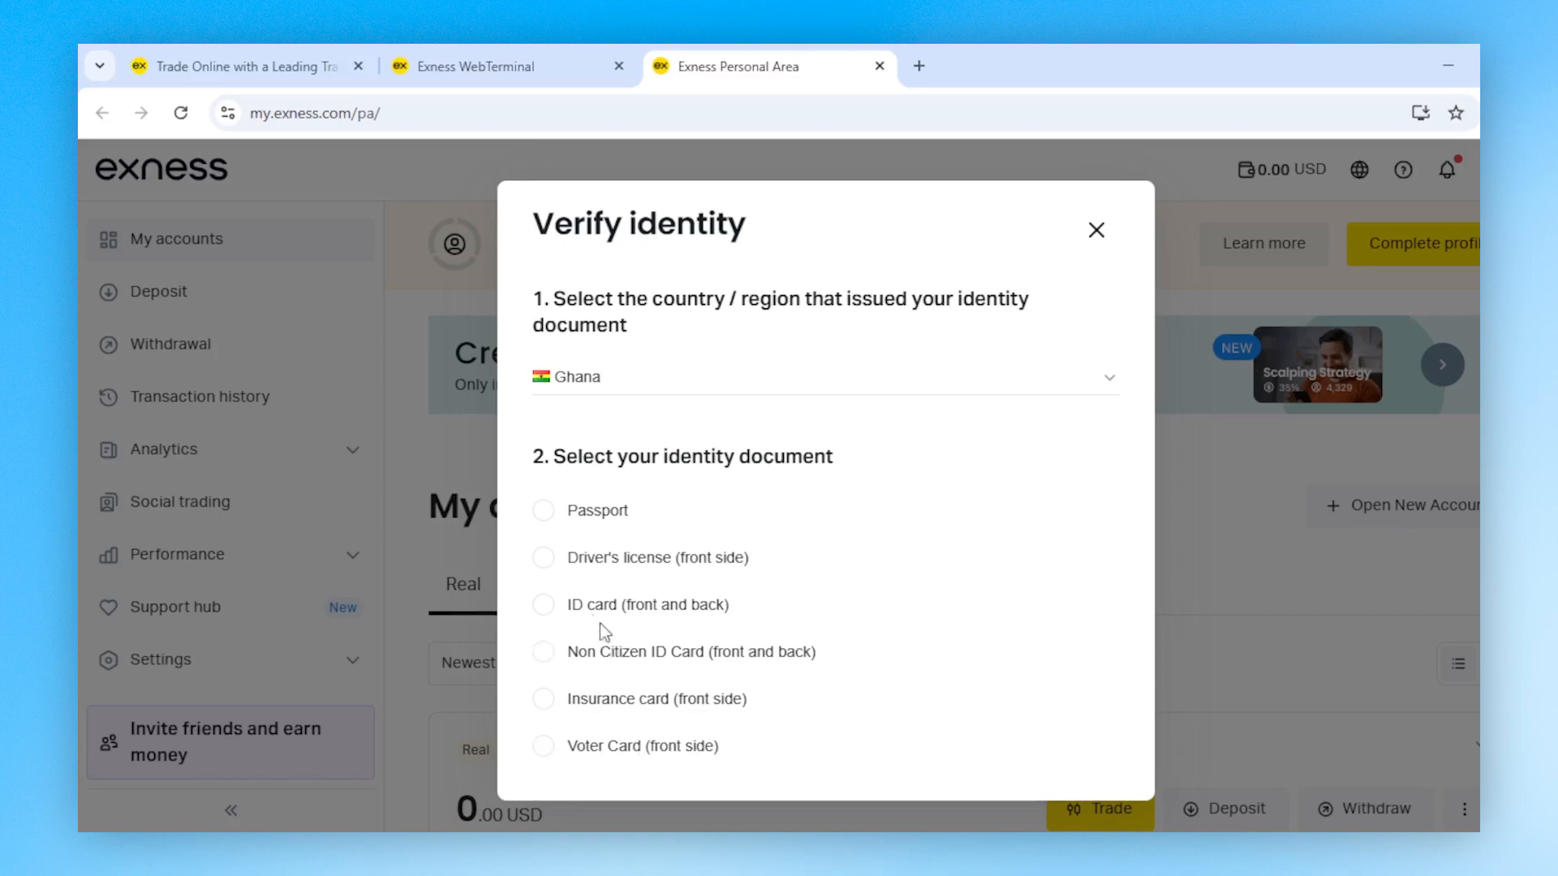
- Select ID card (front and back) as the document type and reveal its upload boxes
{"action": "left_click", "coordinate": [544, 605]}
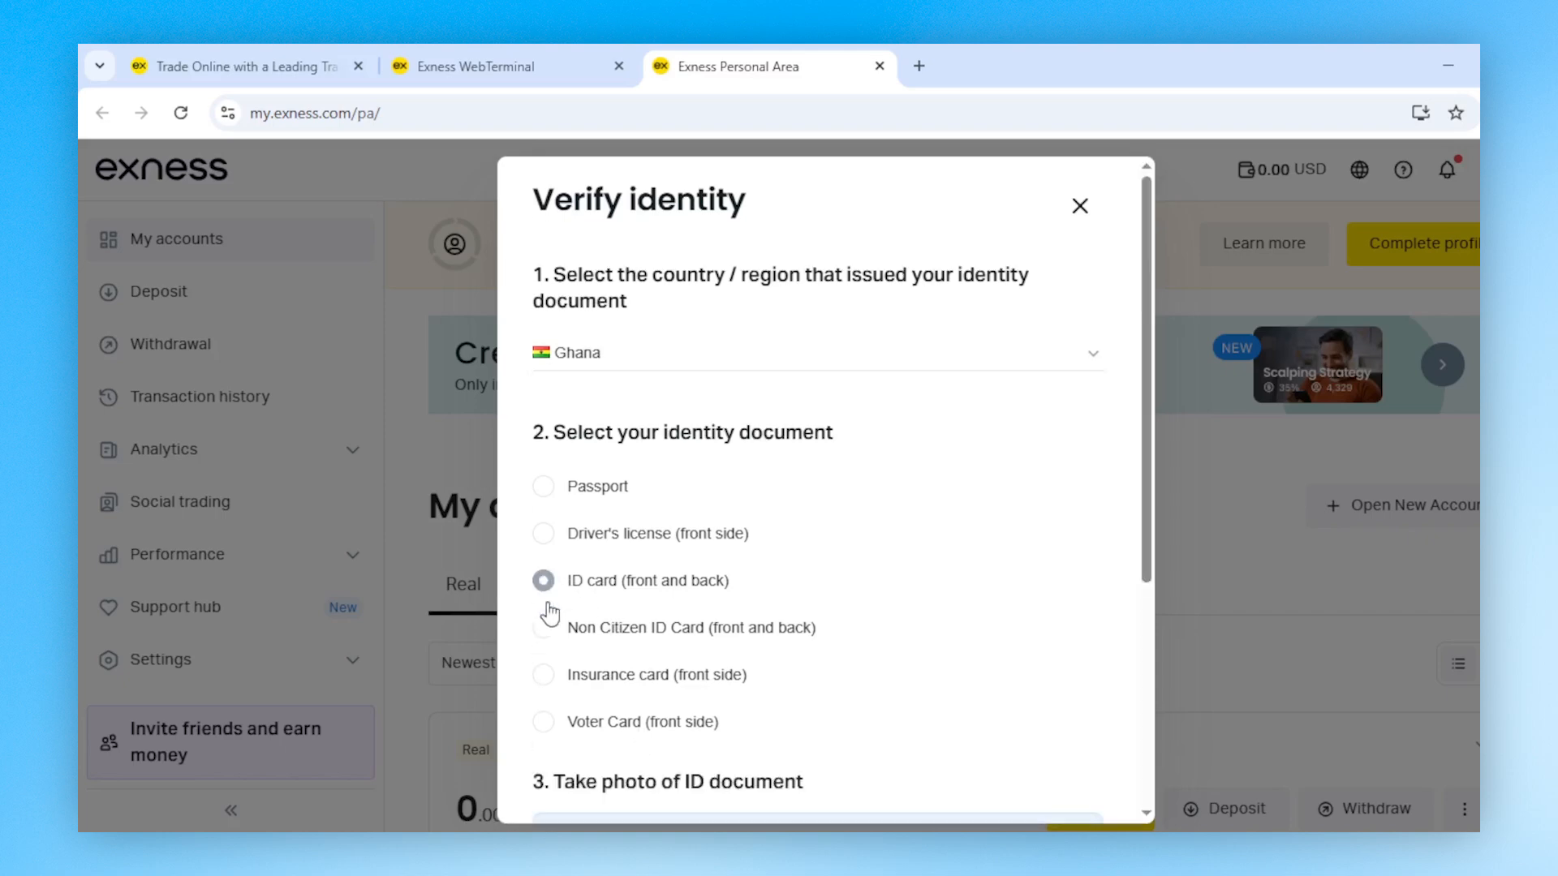
{"action": "scroll", "coordinate": [1134, 294], "scroll_direction": "down", "scroll_amount": 2}
{"action": "scroll", "coordinate": [1133, 294], "scroll_direction": "up", "scroll_amount": 1}
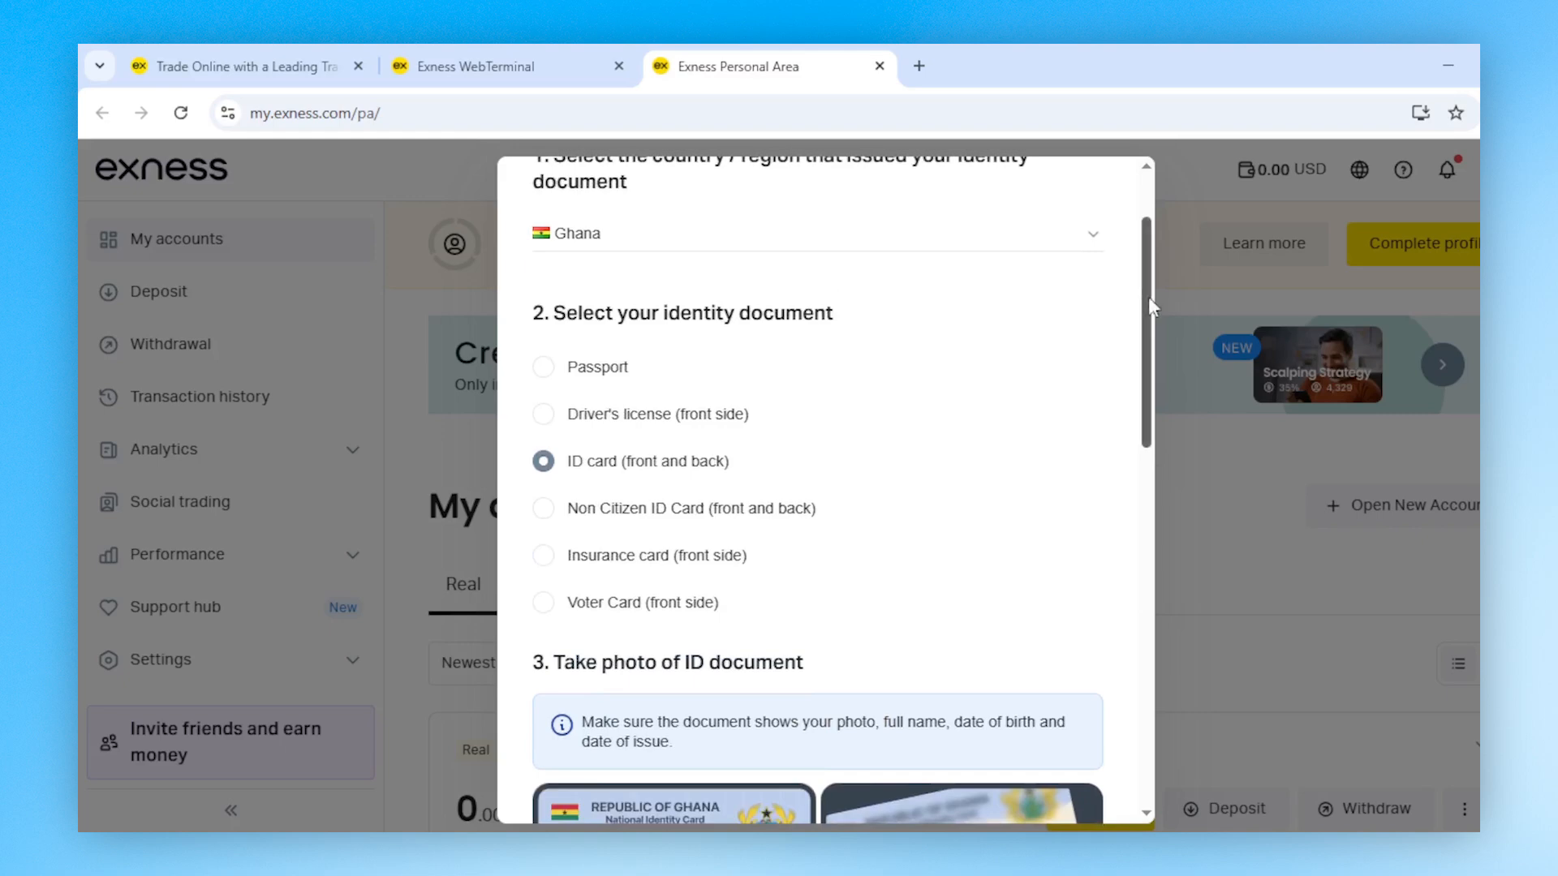
{"action": "left_click_drag", "start_coordinate": [1150, 300], "coordinate": [1147, 451]}
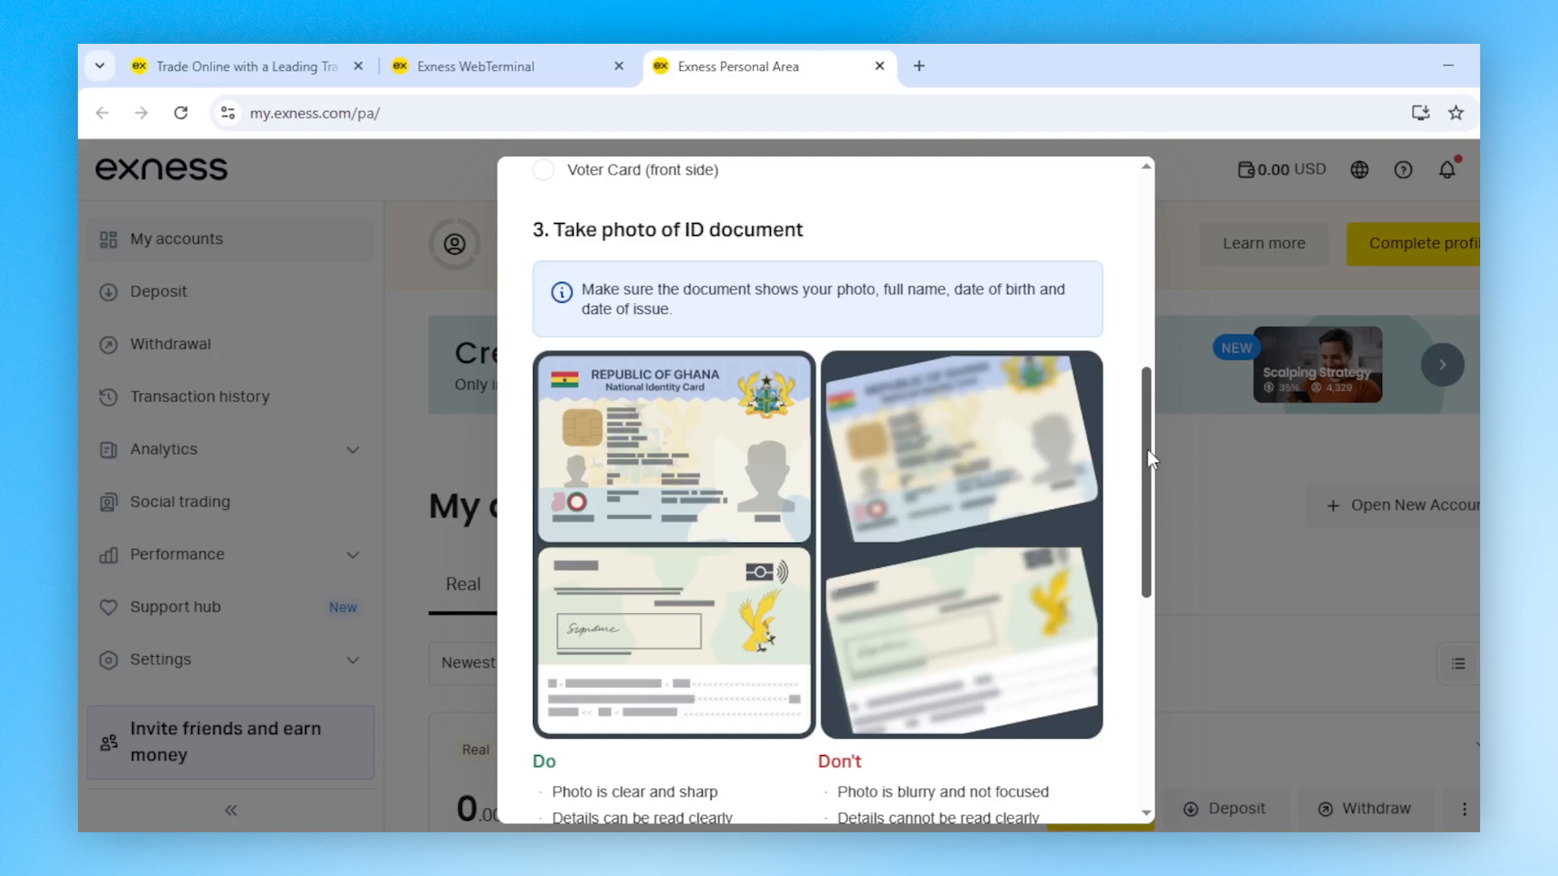
{"action": "left_click_drag", "start_coordinate": [1147, 450], "coordinate": [1155, 537]}
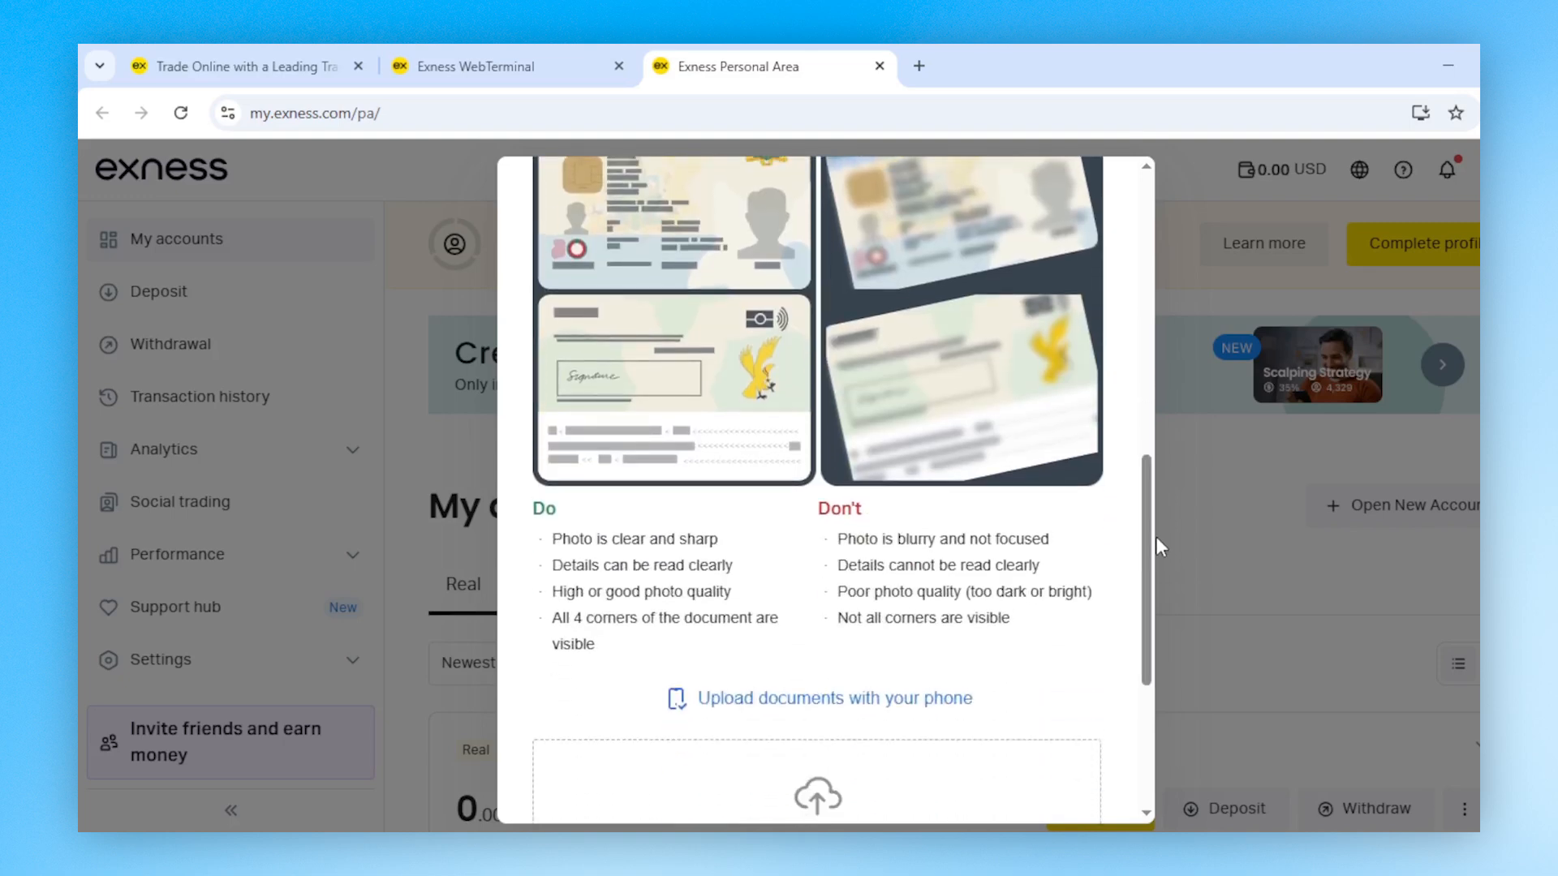
{"action": "left_click_drag", "start_coordinate": [1146, 533], "coordinate": [1154, 670]}
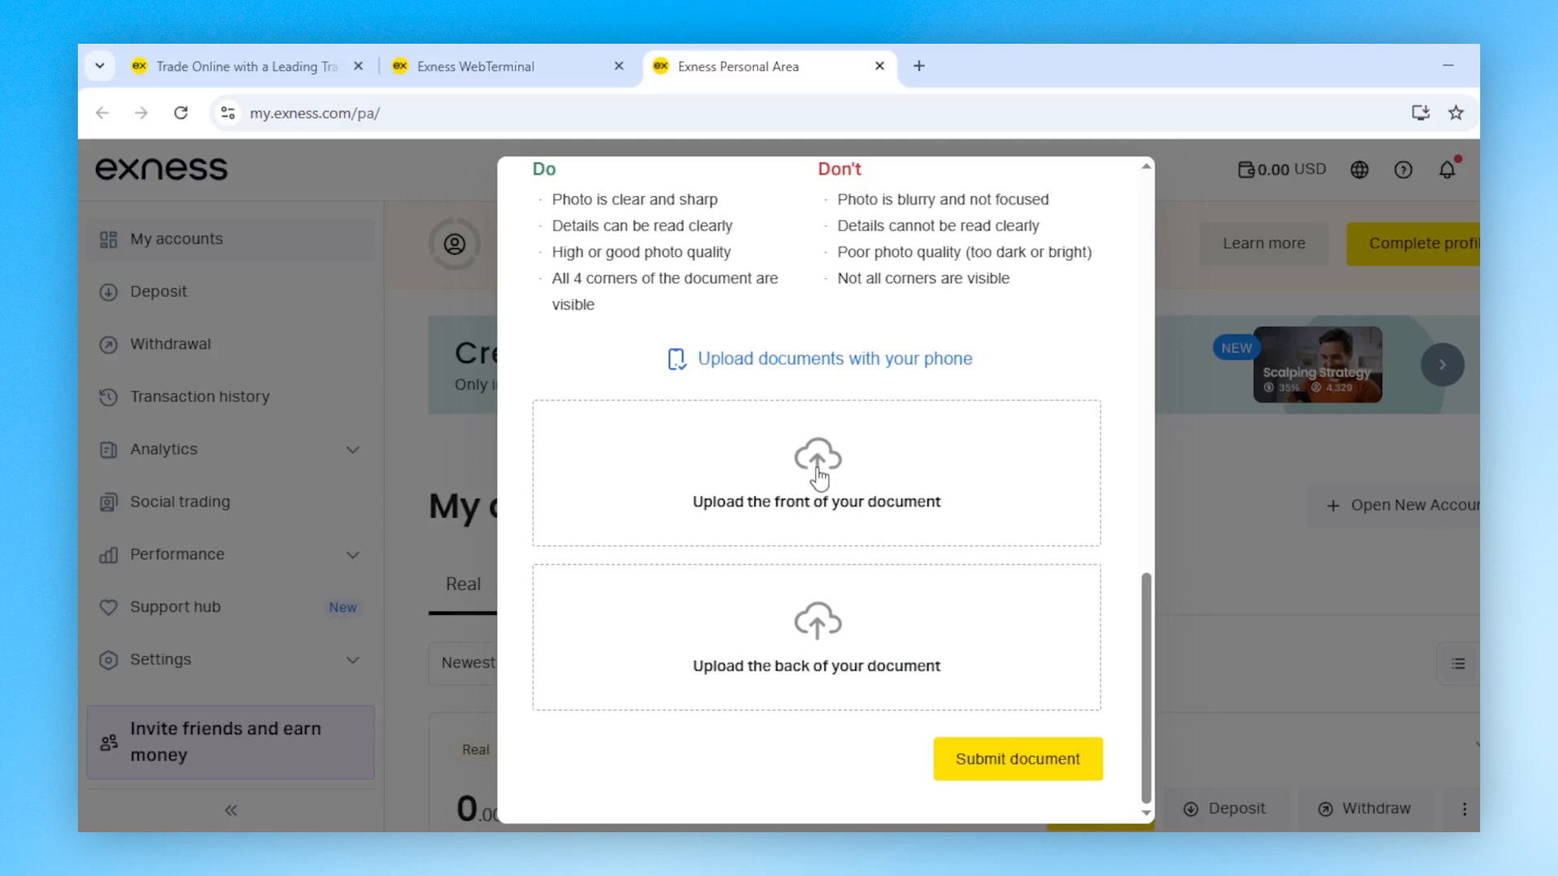
- Upload the front and back ID card images from Desktop and submit them for review
{"action": "left_click", "coordinate": [820, 639]}
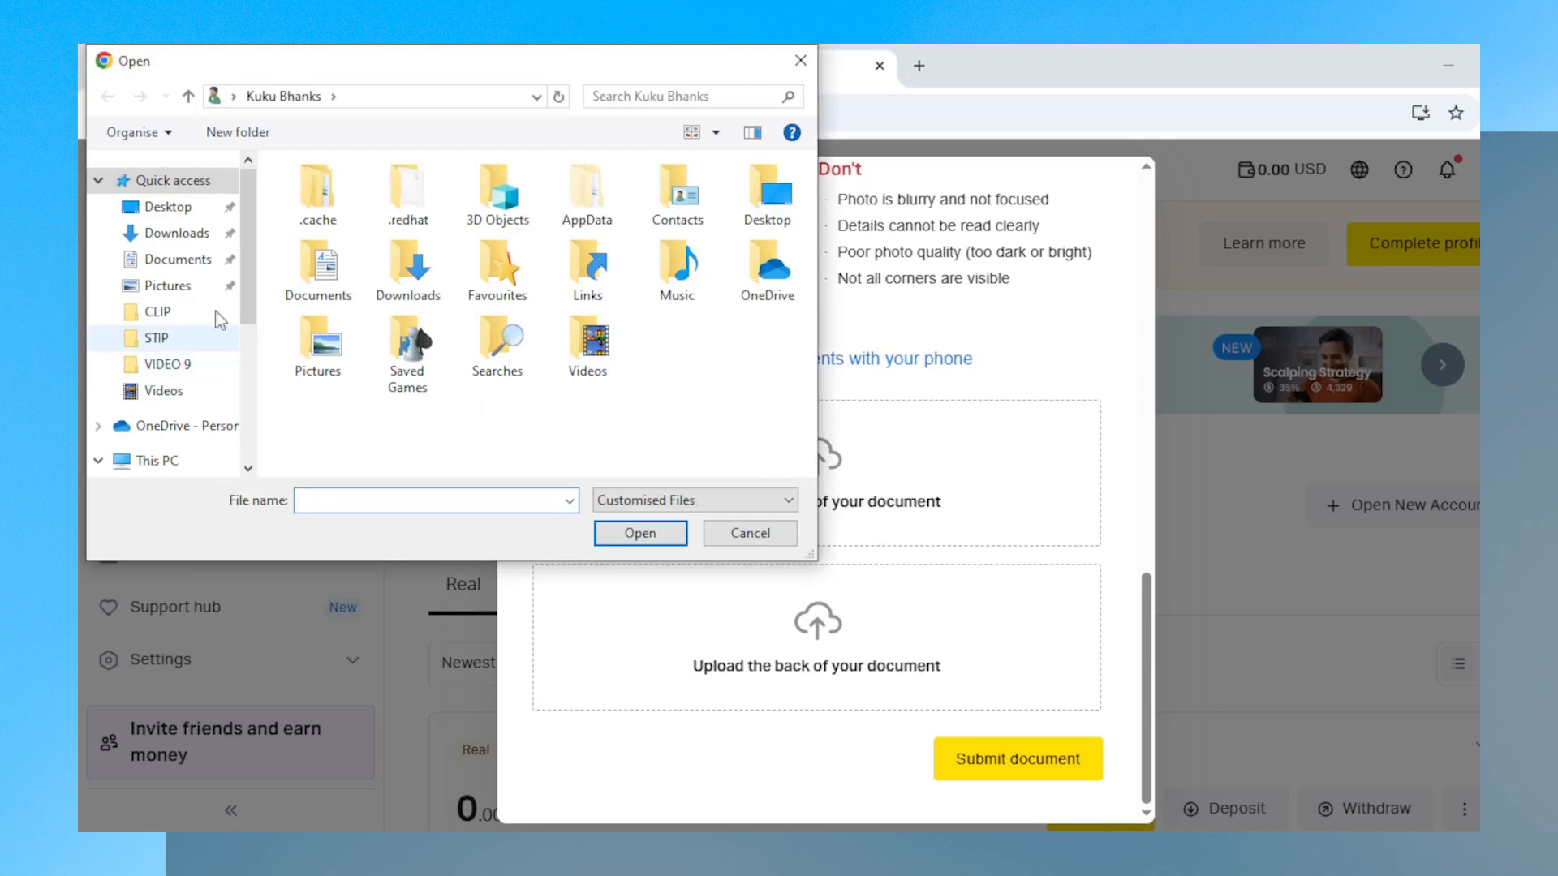
{"action": "left_click", "coordinate": [168, 207]}
{"action": "left_click", "coordinate": [640, 533]}
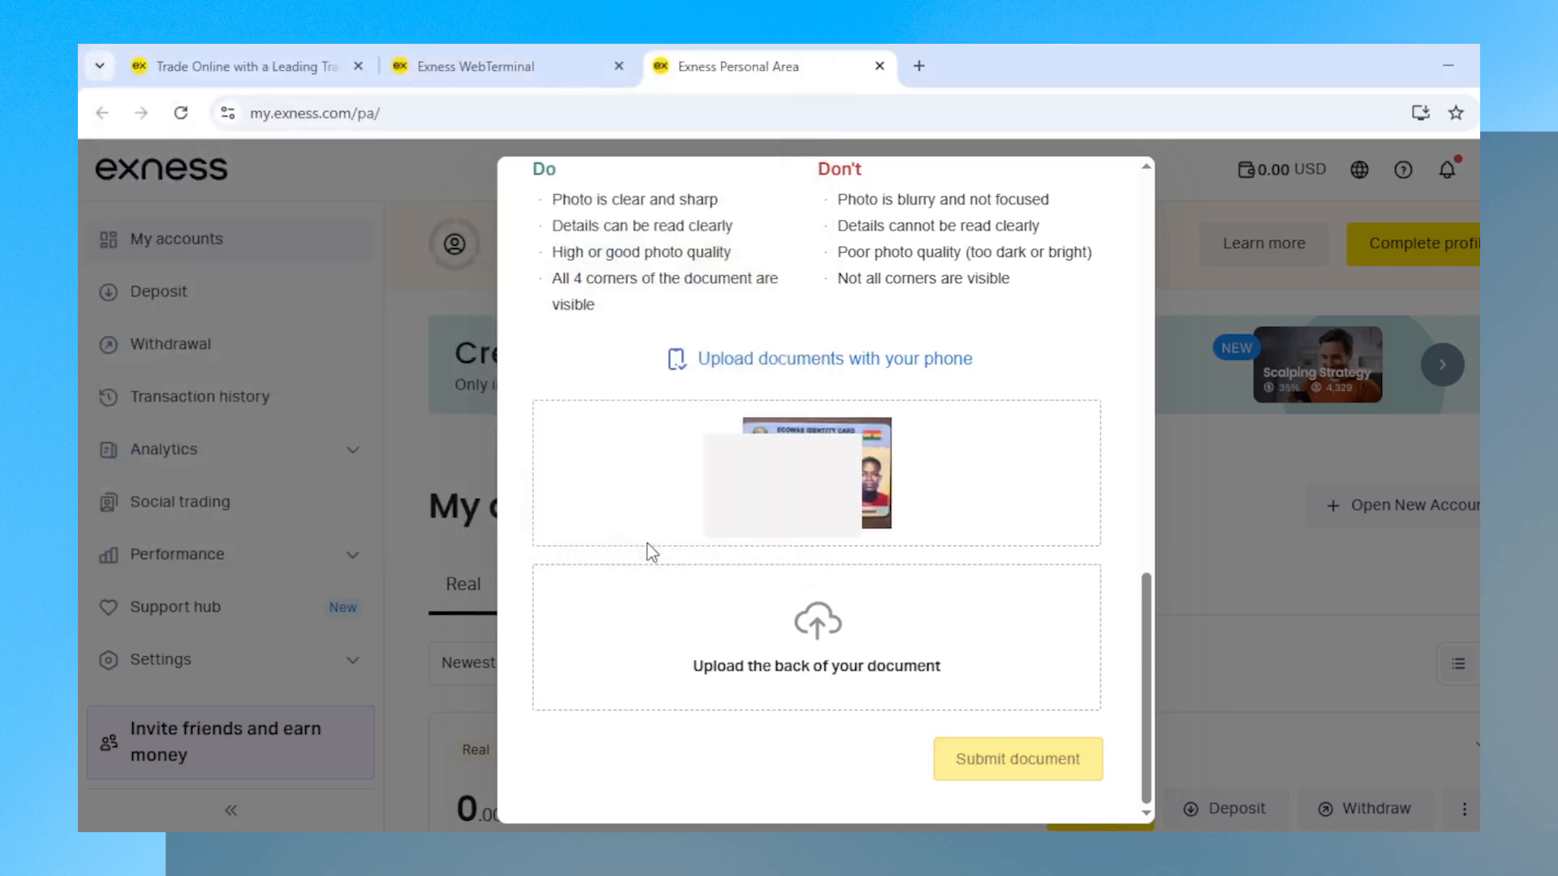
{"action": "left_click", "coordinate": [844, 620]}
{"action": "left_click", "coordinate": [665, 536]}
{"action": "left_click", "coordinate": [1006, 767]}
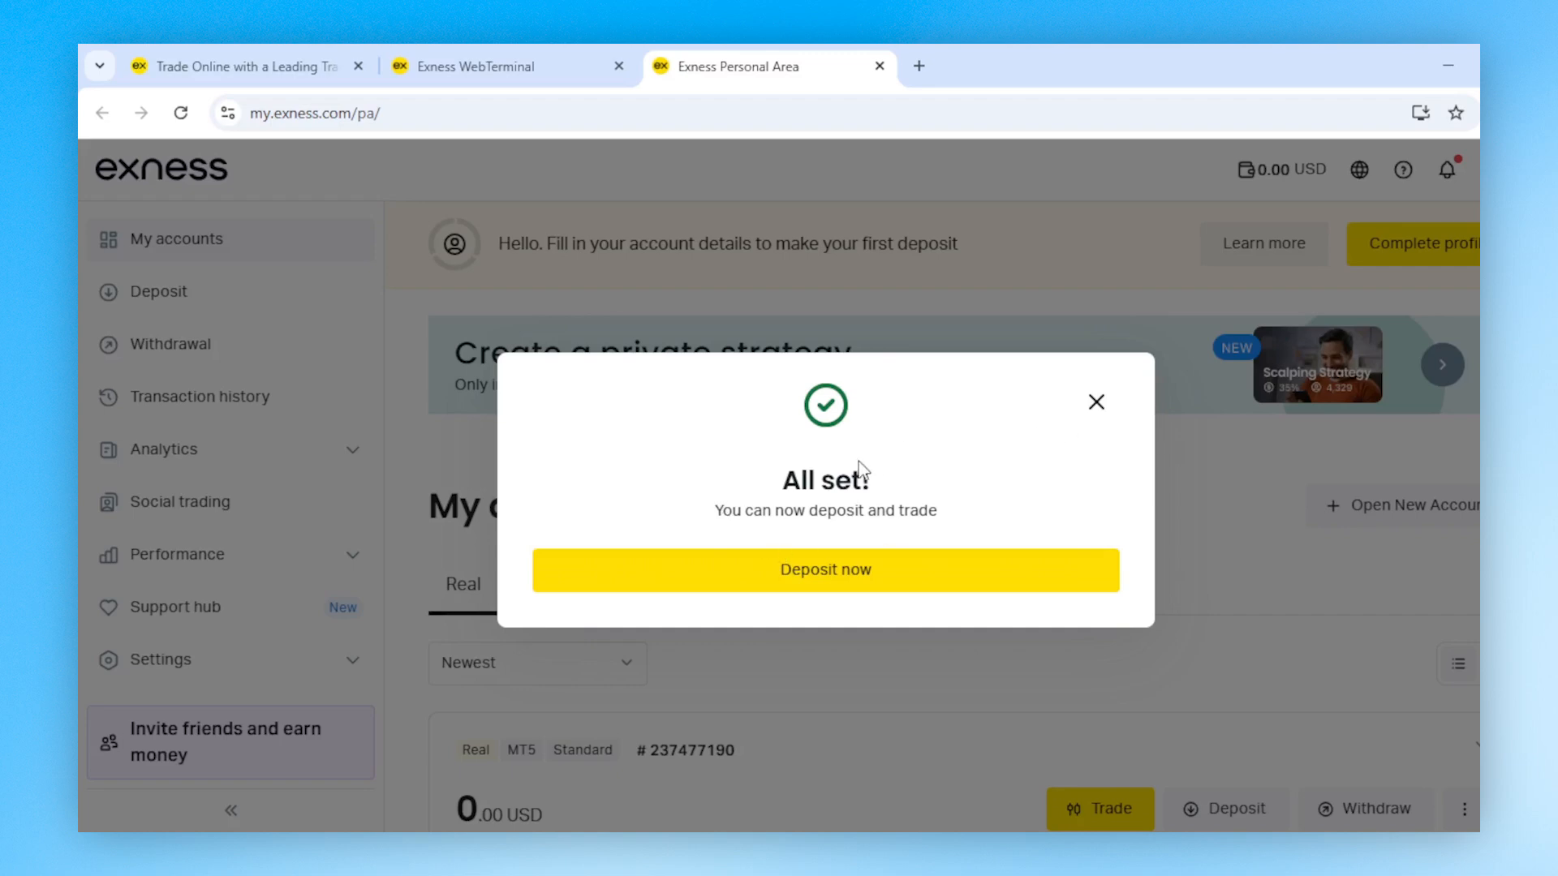
- Dismiss the All set! dialog to view the Real MT5 Standard account on My accounts
{"action": "left_click", "coordinate": [897, 577]}
{"action": "scroll", "coordinate": [954, 519], "scroll_direction": "down", "scroll_amount": 2}
{"action": "scroll", "coordinate": [954, 520], "scroll_direction": "up", "scroll_amount": 3}
{"action": "scroll", "coordinate": [954, 519], "scroll_direction": "down", "scroll_amount": 2}
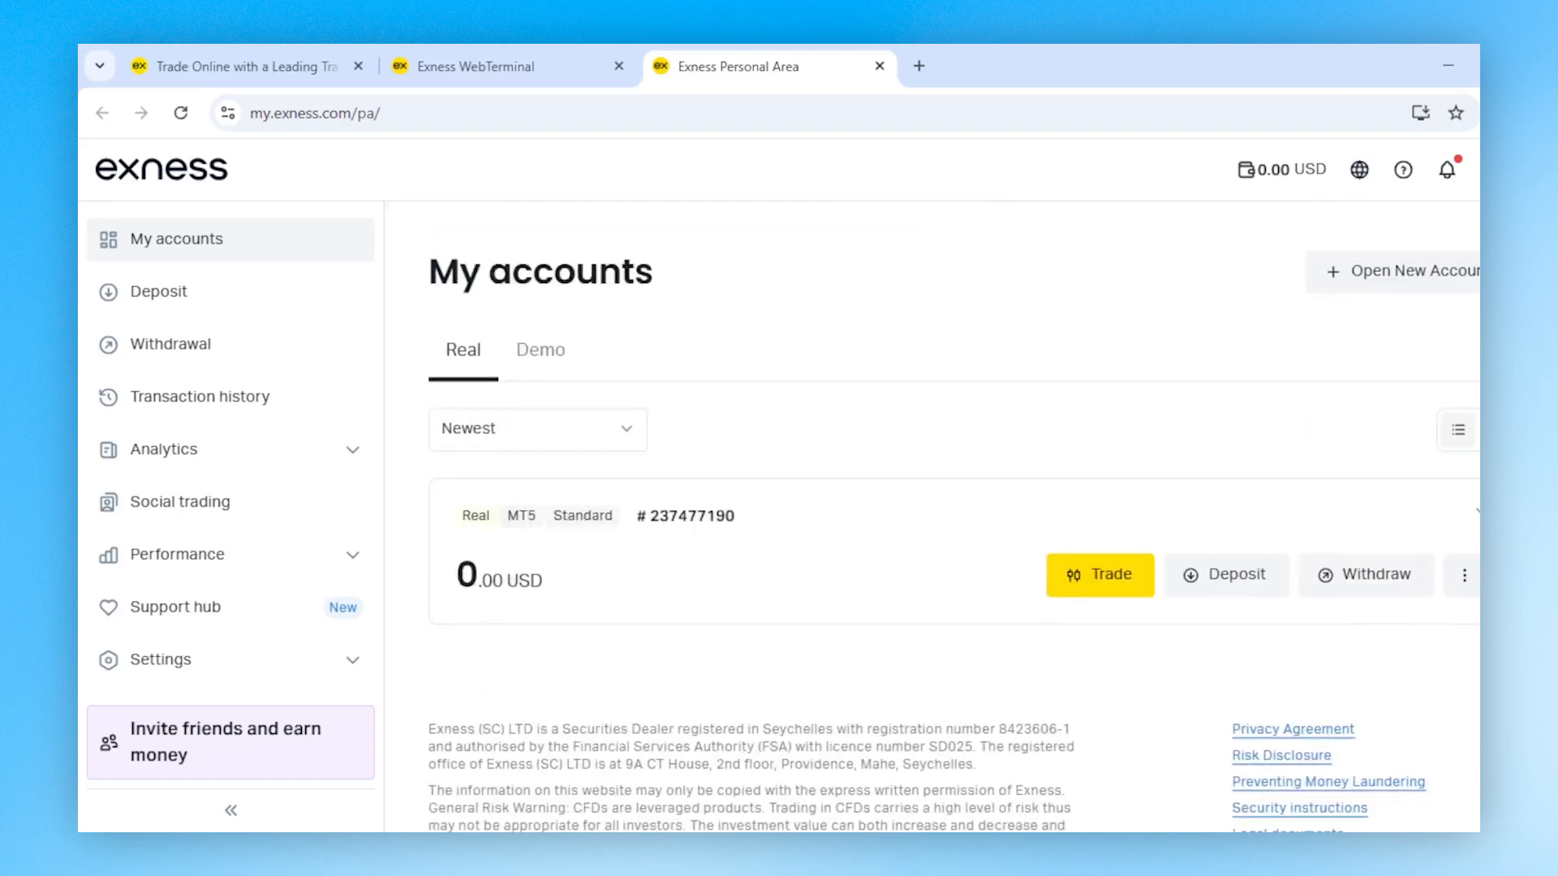